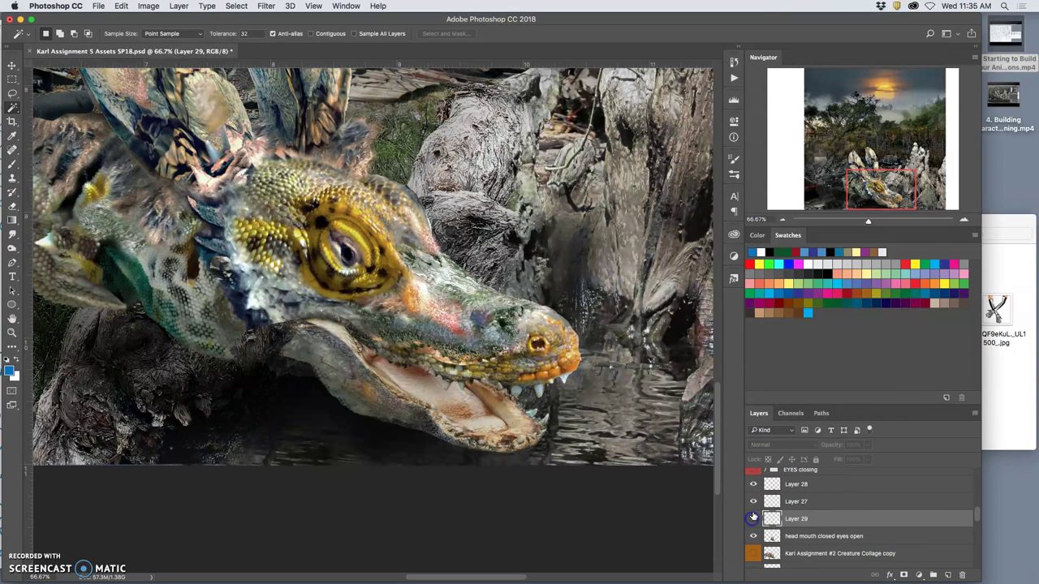
Step: Compare the mouth by toggling Layer 27, Layer 29 and the head layer visibility
click(753, 503)
click(754, 536)
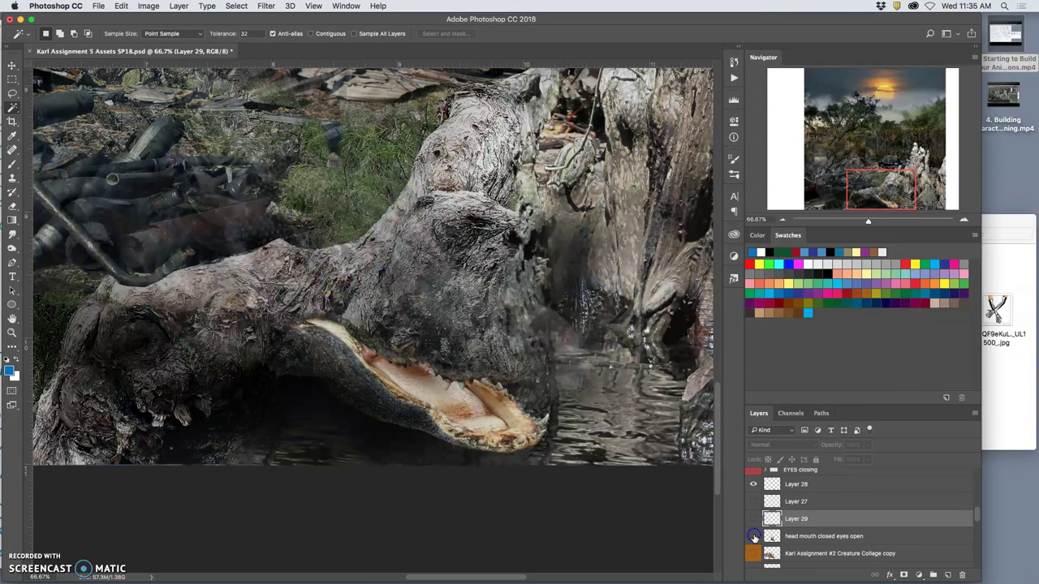
click(754, 536)
click(753, 520)
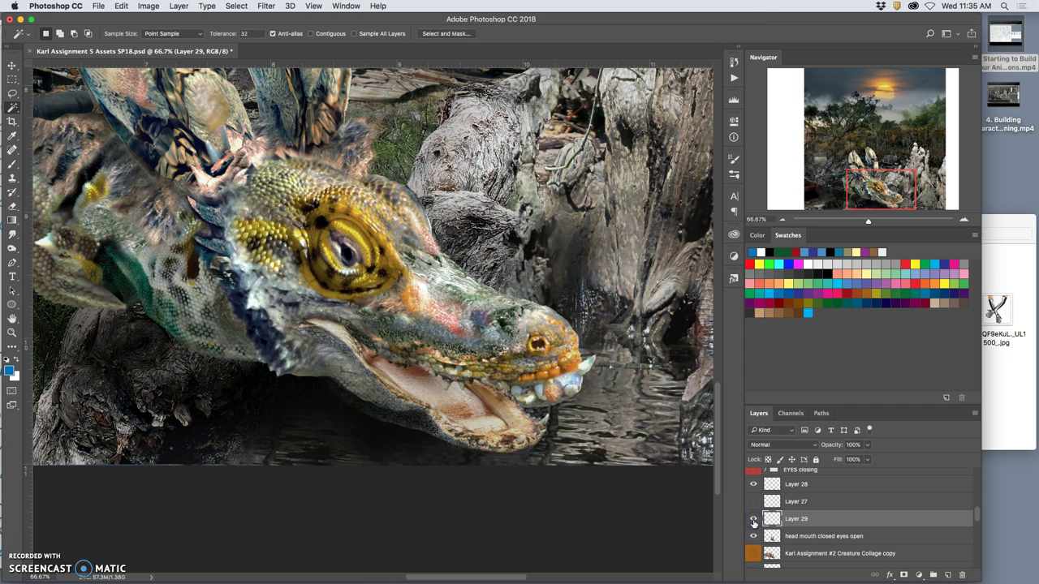
click(753, 503)
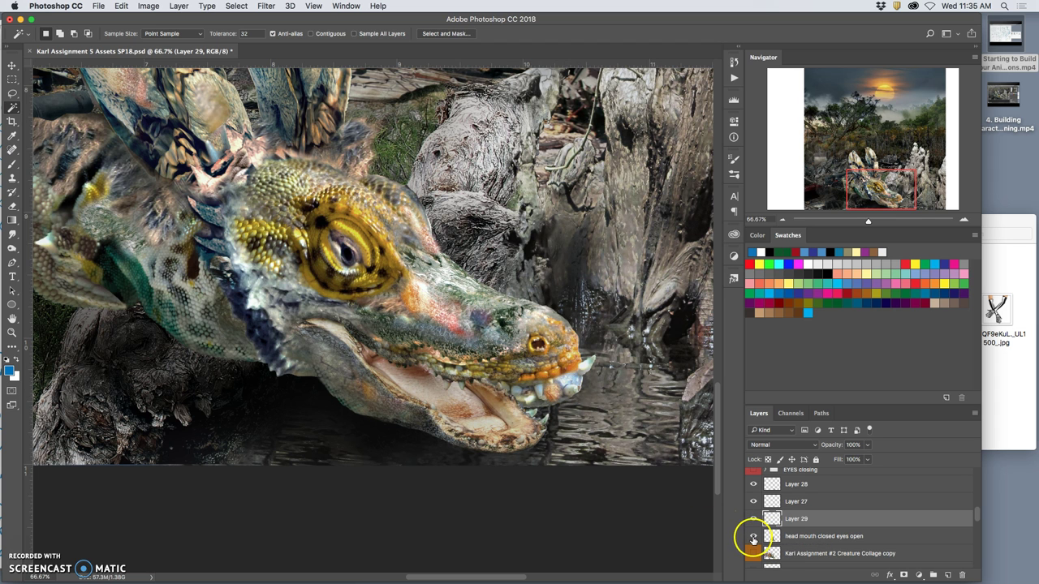
Step: Flick the head layer and Layer 29 off and on, leaving Layer 29's teeth visible
click(753, 536)
click(753, 536)
click(753, 519)
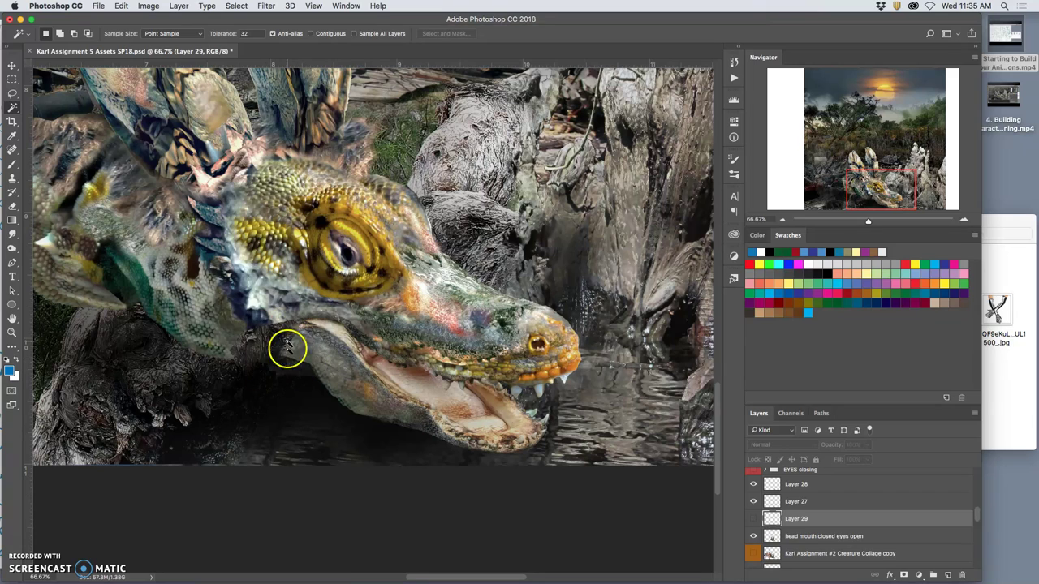
click(753, 520)
click(820, 521)
Step: Lasso around the jaw and copy it onto a new Layer 30
click(12, 92)
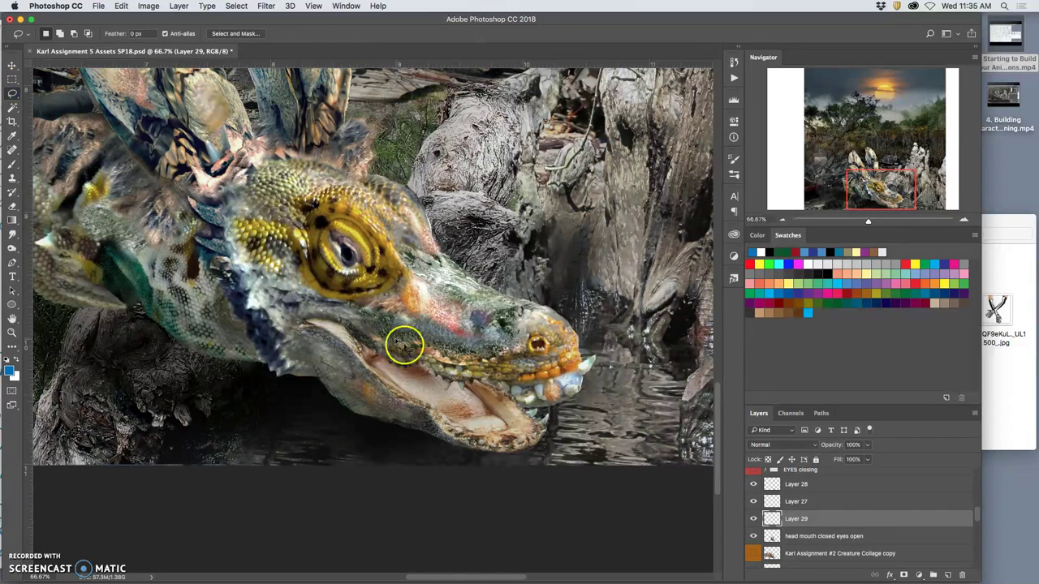
click(753, 519)
click(753, 519)
mouse_move(324, 324)
mouse_down()
mouse_move(267, 283)
mouse_move(219, 285)
mouse_move(179, 327)
mouse_up()
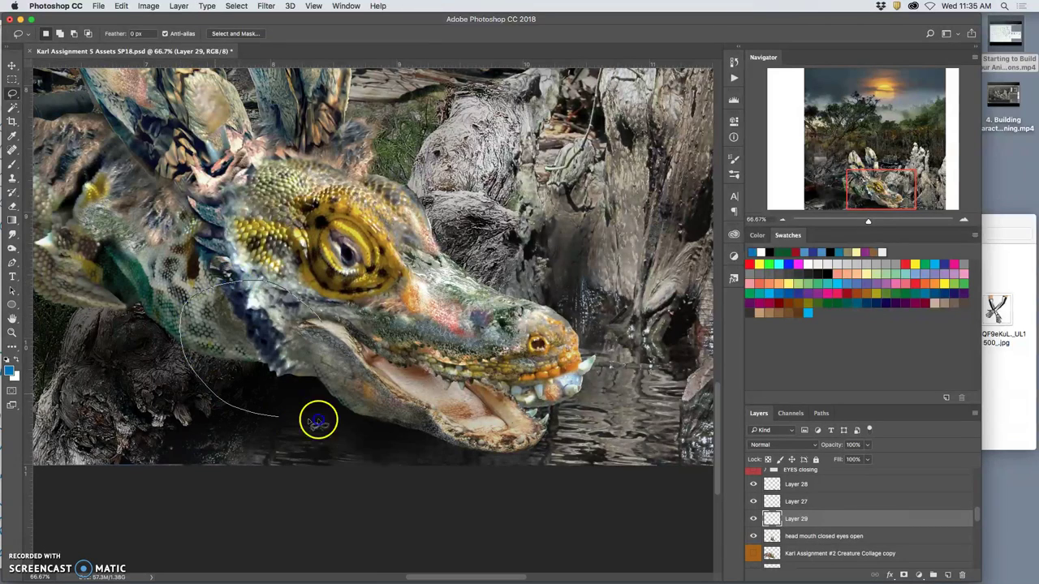
mouse_move(328, 422)
mouse_down()
mouse_move(344, 349)
mouse_move(325, 321)
mouse_up()
key(ctrl+j)
Step: Hide Layer 29, move the head layer above Layer 30, and select both layers
click(753, 536)
click(753, 536)
click(753, 537)
click(789, 520)
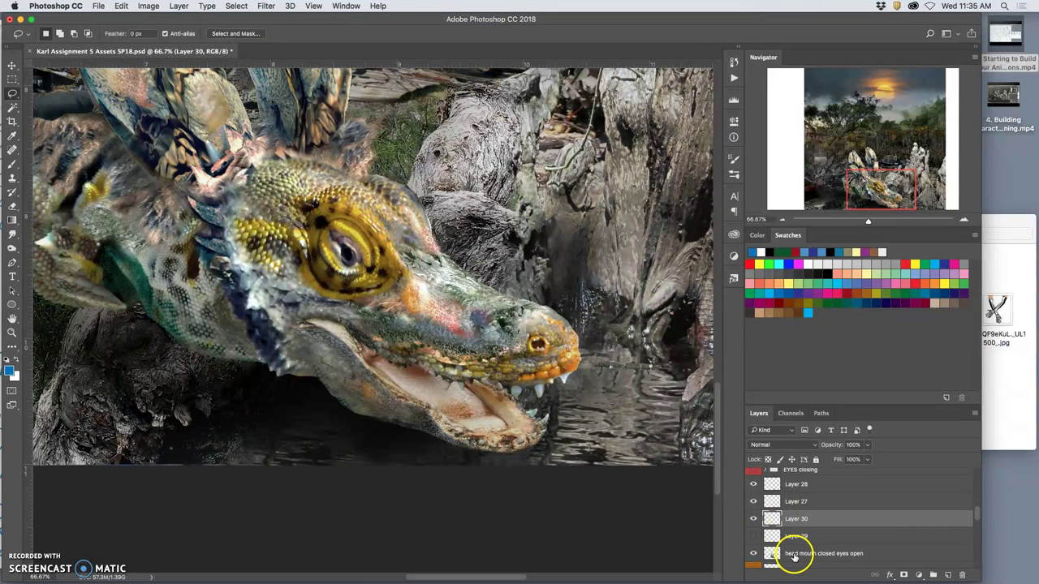
drag(794, 556, 793, 523)
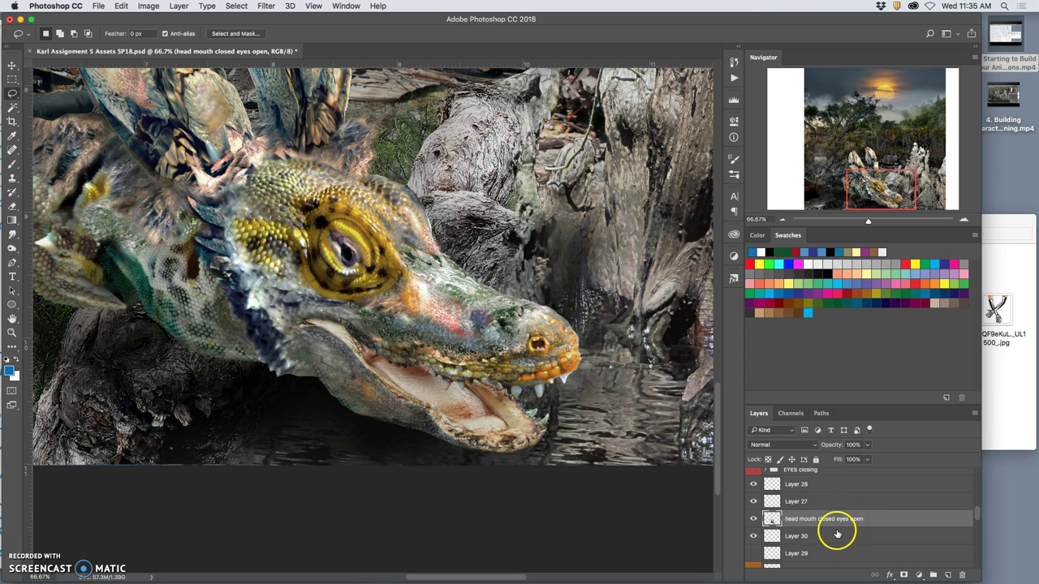
shift+click(822, 537)
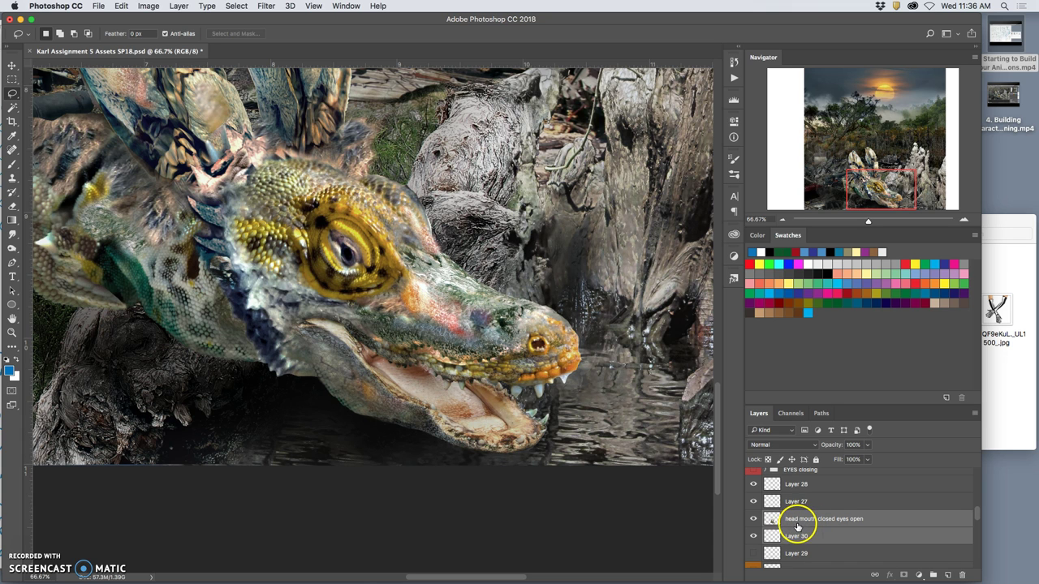
Step: Merge Layer 30 into the head layer with Cmd+E
key(super+e)
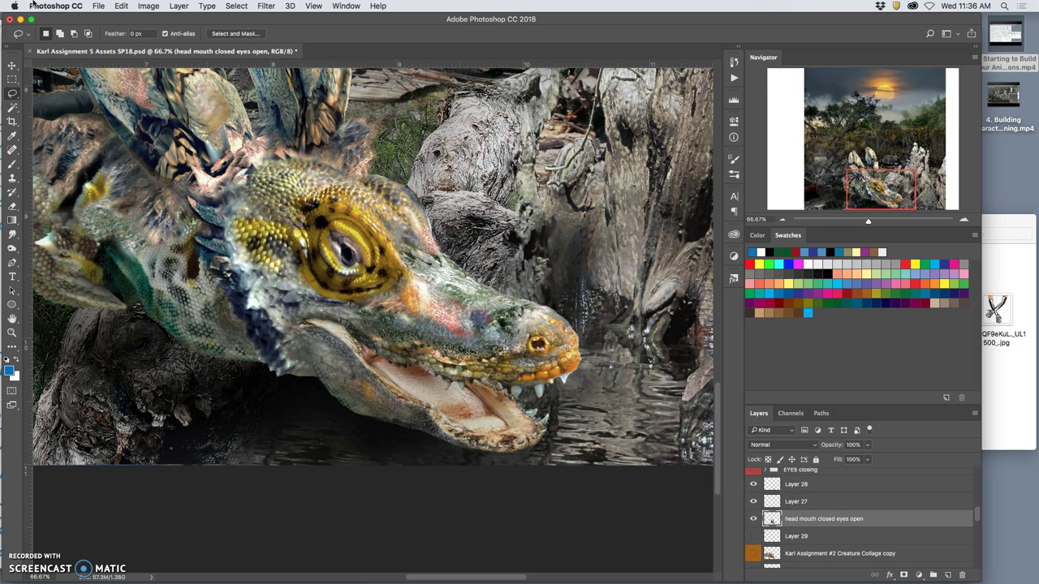
click(179, 6)
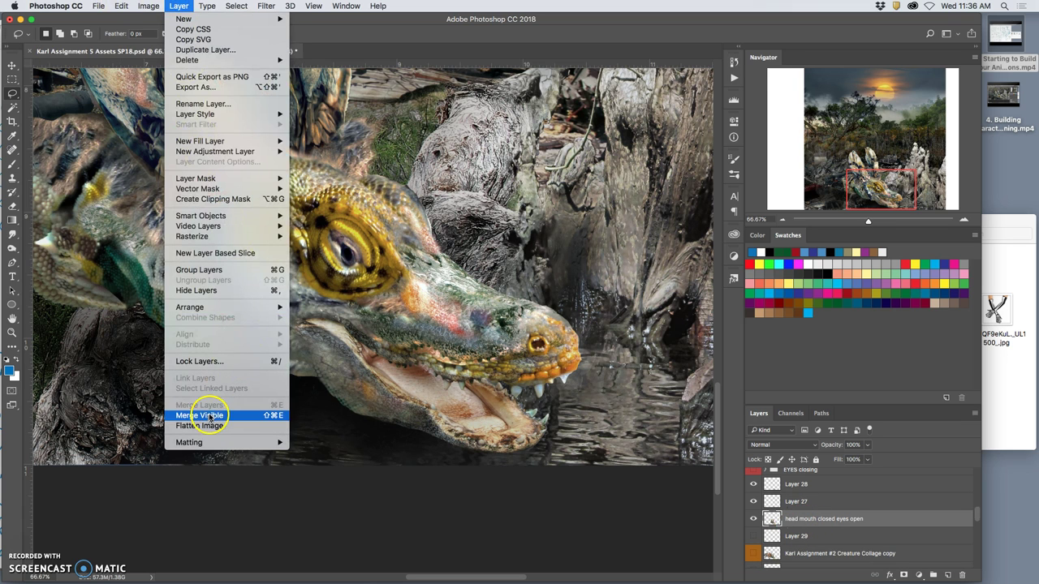
click(498, 478)
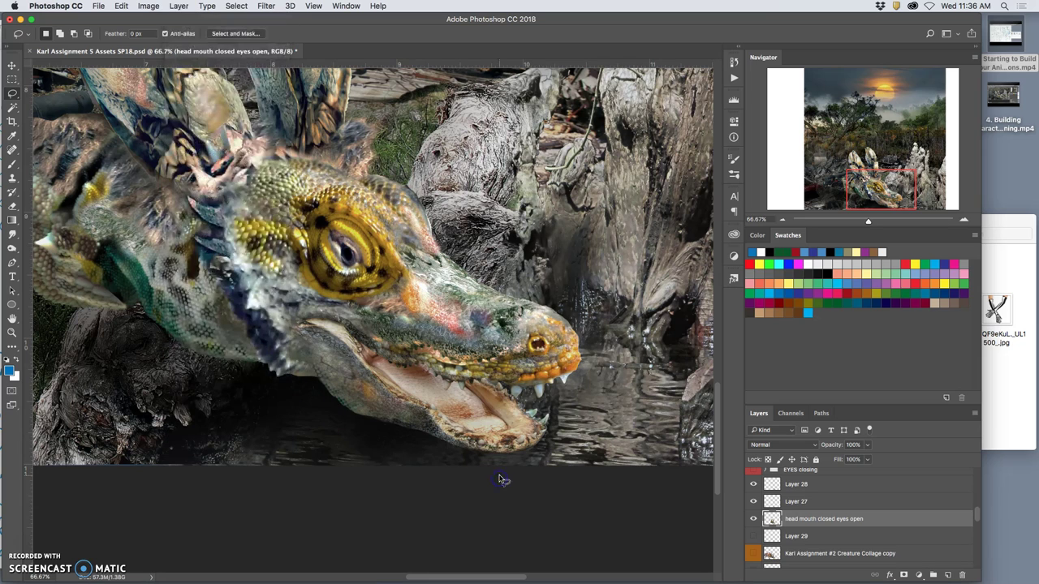
Step: Hide the head layer and Layer 28 so the mouth looks closed, with Layer 29 active
click(754, 536)
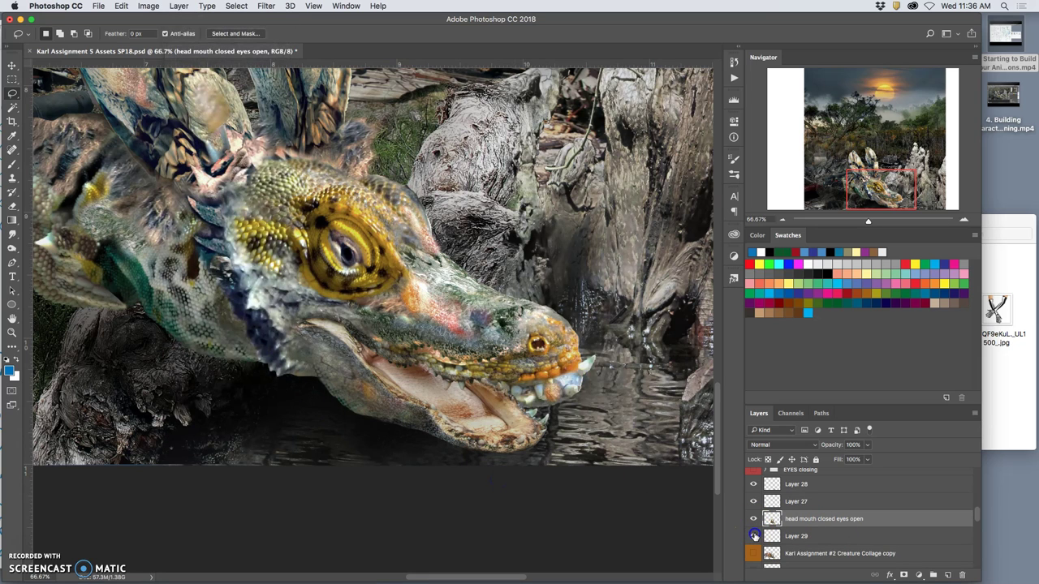
click(754, 536)
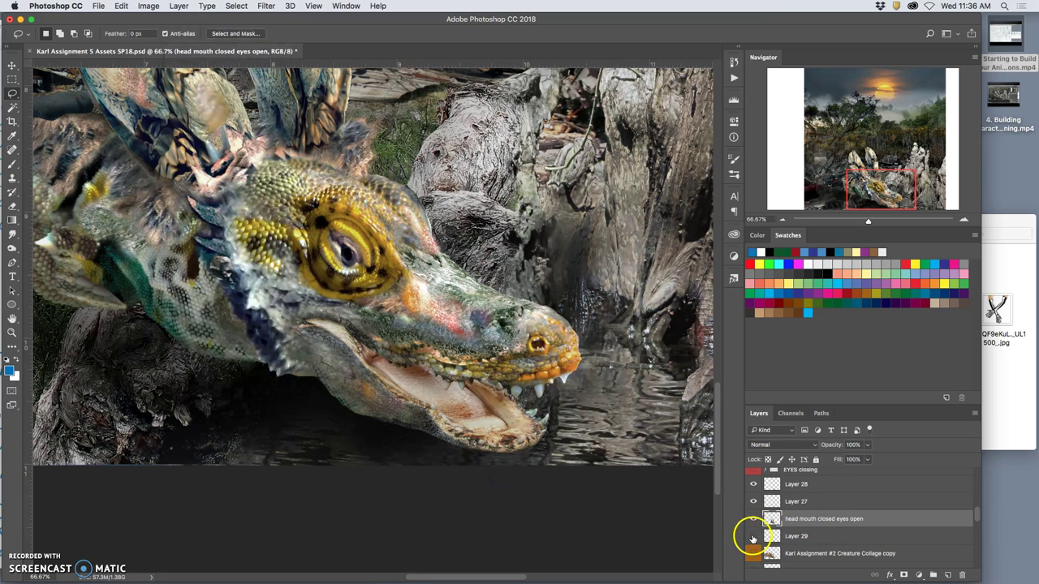
click(753, 536)
click(754, 520)
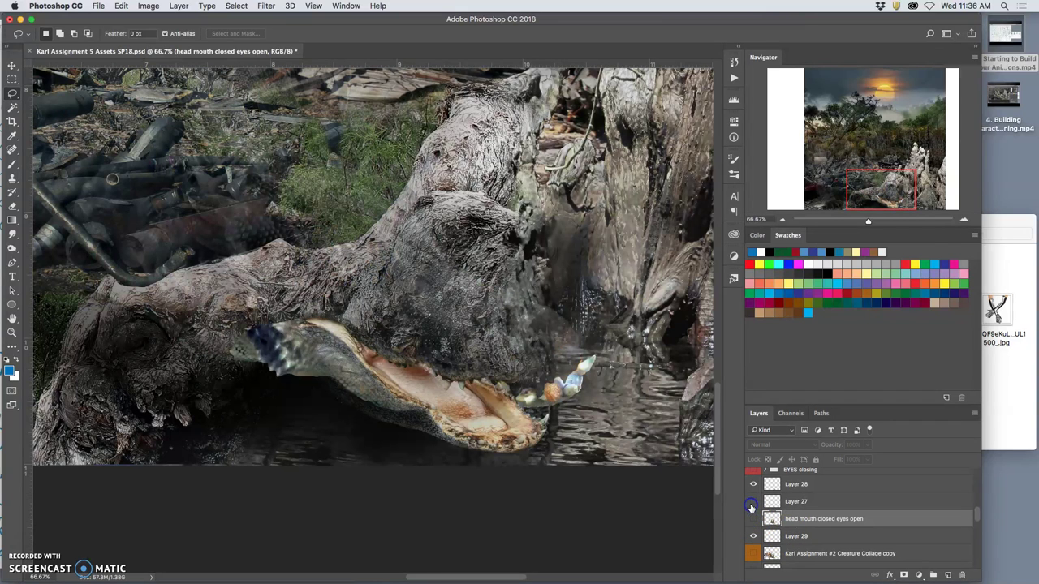
click(753, 485)
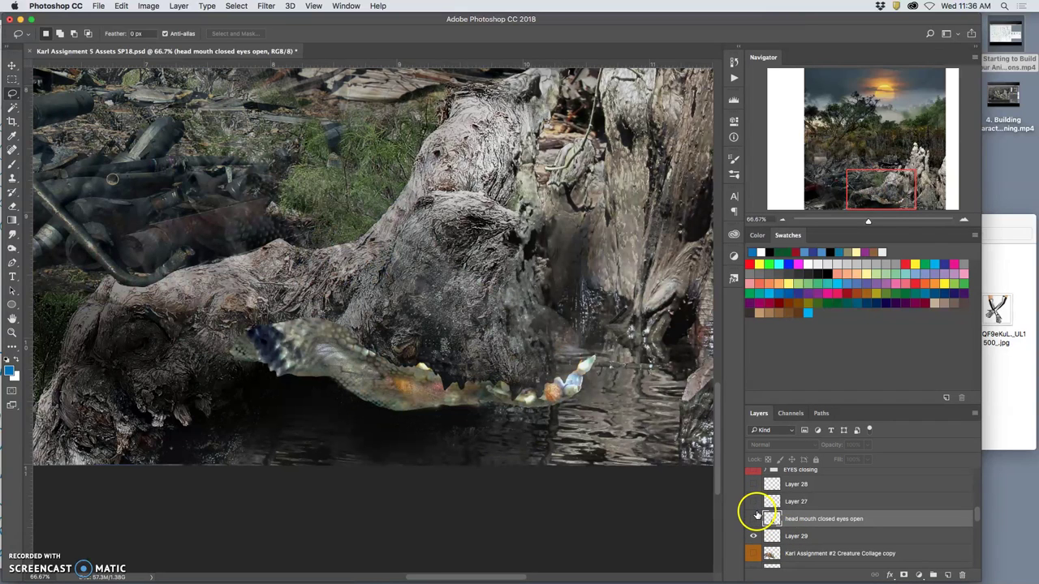
click(787, 537)
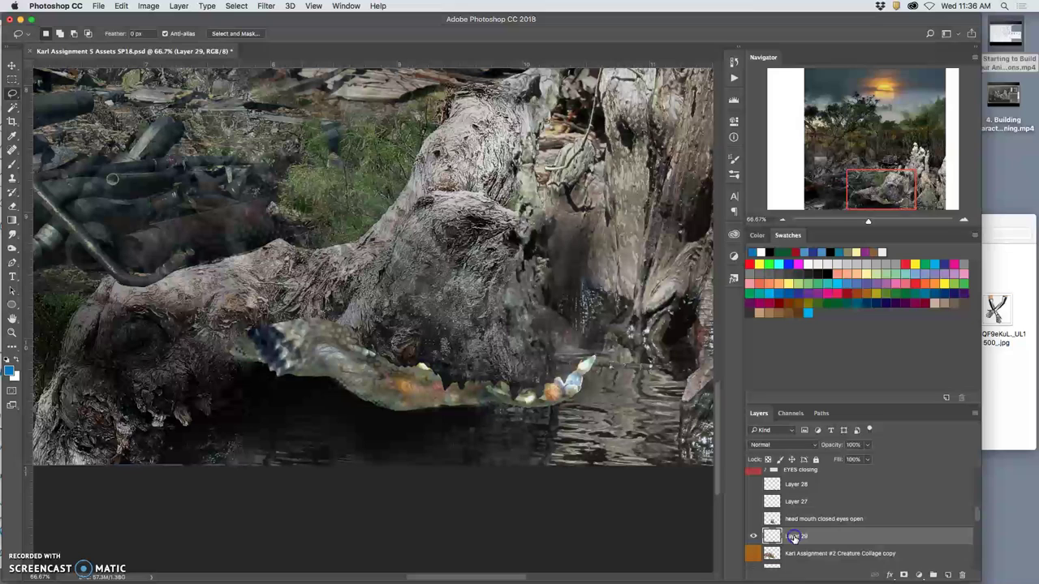
Step: Move Layer 29 above the head layer and rename it 'closed mouth'
click(753, 520)
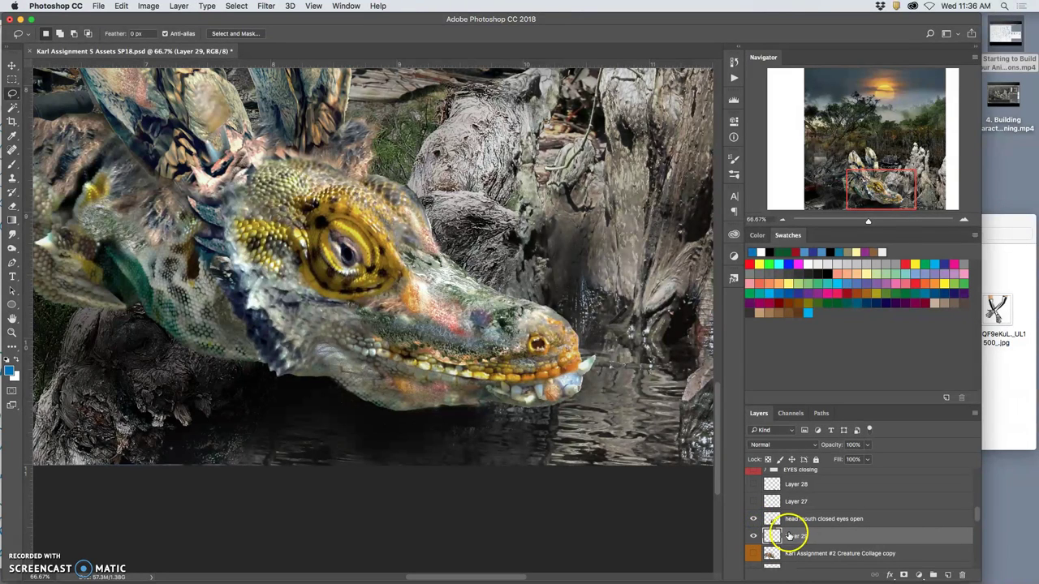
drag(788, 536, 785, 513)
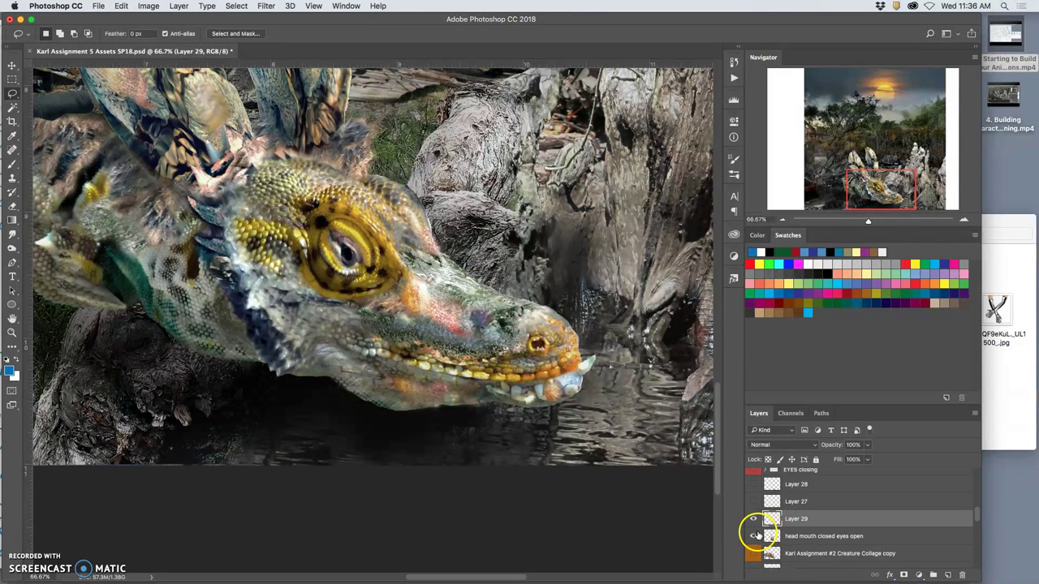
click(753, 518)
click(754, 520)
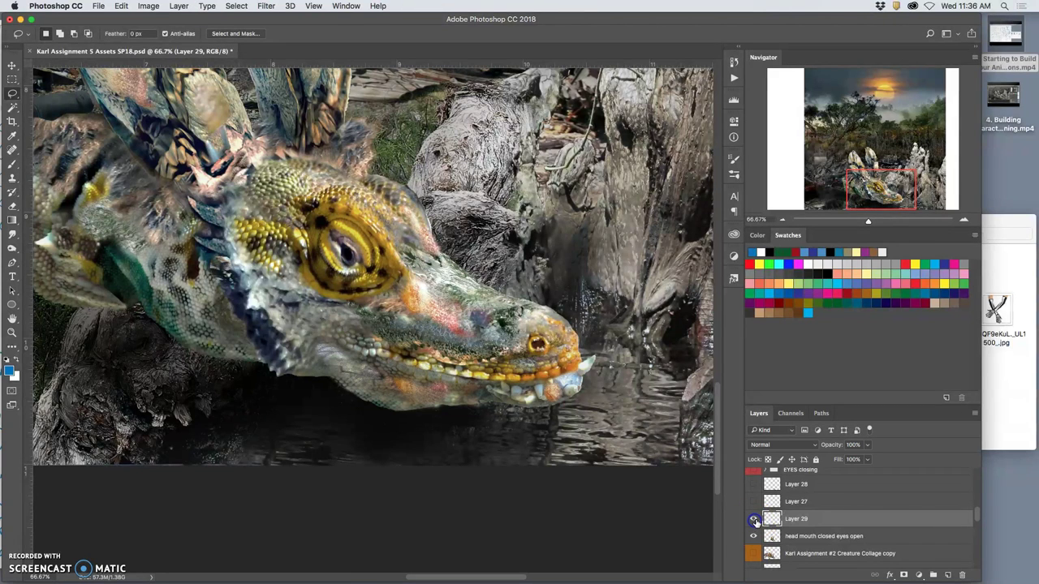
double_click(802, 518)
key(Return)
Step: Show Layers 27 and 28, hide closed mouth, and make Layer 28 active
click(753, 501)
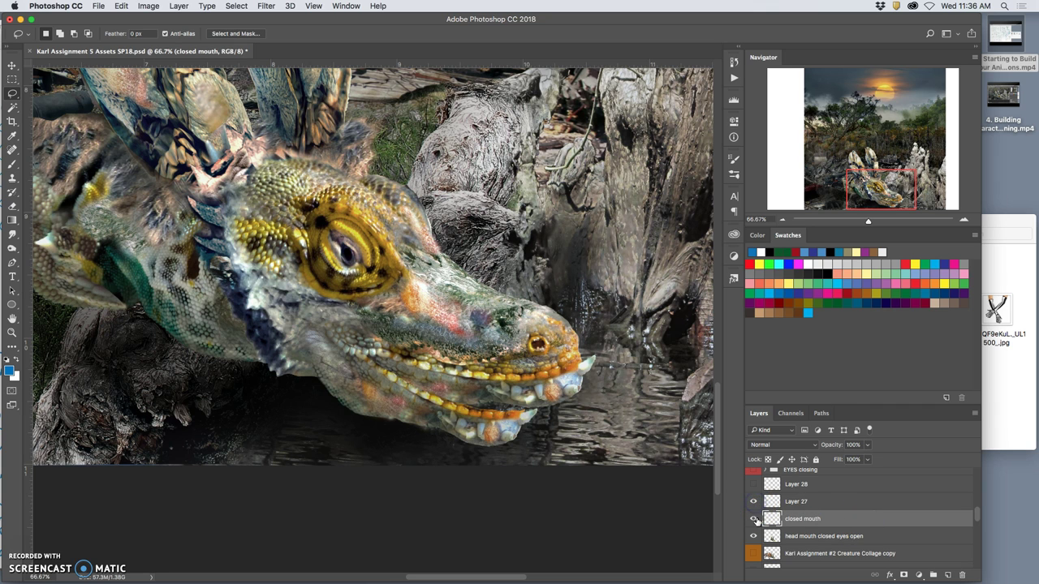
click(754, 485)
click(753, 518)
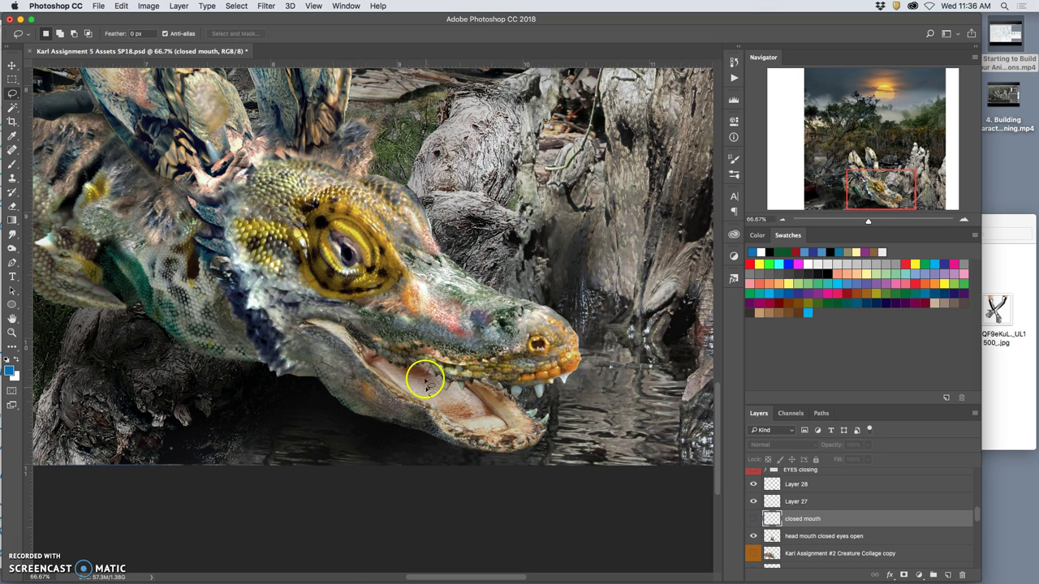
click(798, 485)
click(754, 484)
click(754, 485)
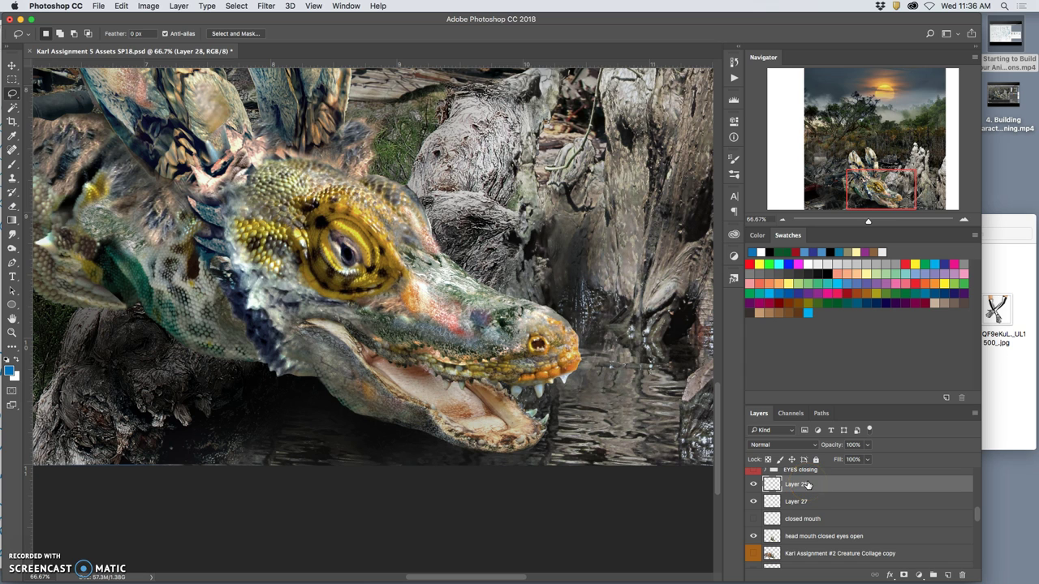
click(213, 137)
Step: Apply Color Balance to Layer 28: midtones +42, 0, -33 and shadows -28, 0, +30
click(149, 6)
mouse_move(199, 35)
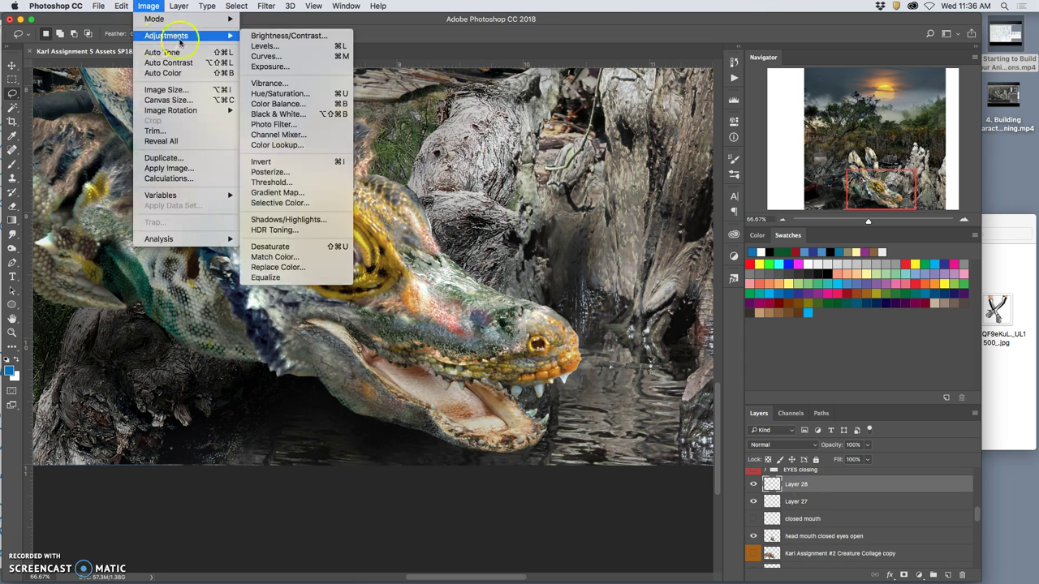
click(287, 104)
drag(779, 134, 795, 110)
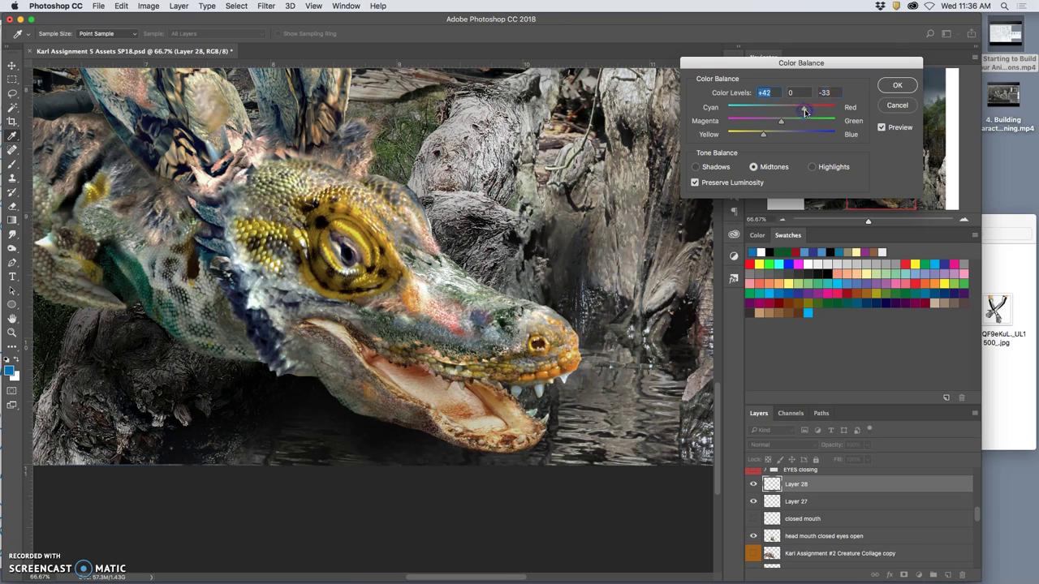
click(695, 166)
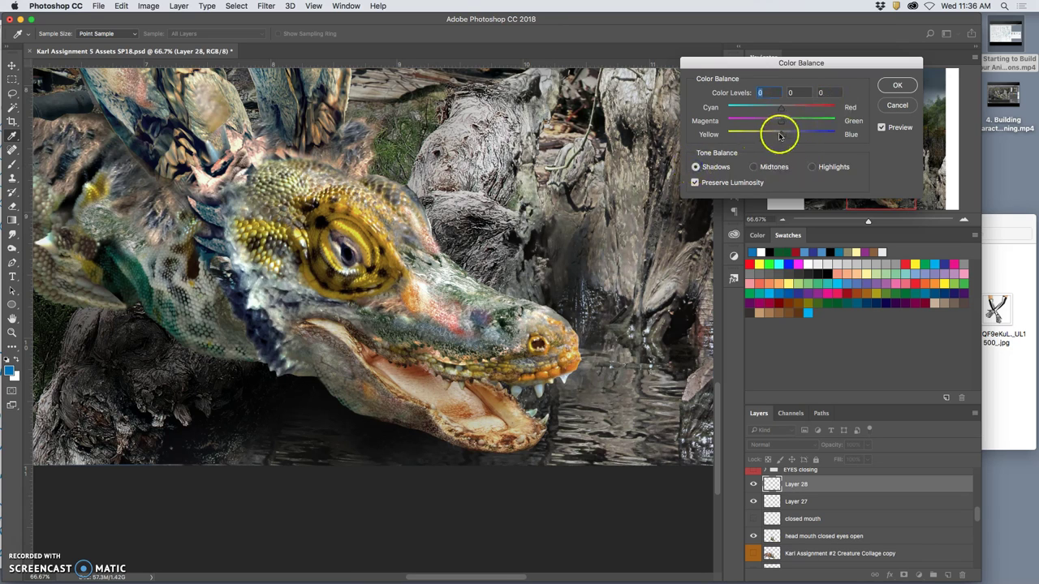
drag(779, 135, 765, 111)
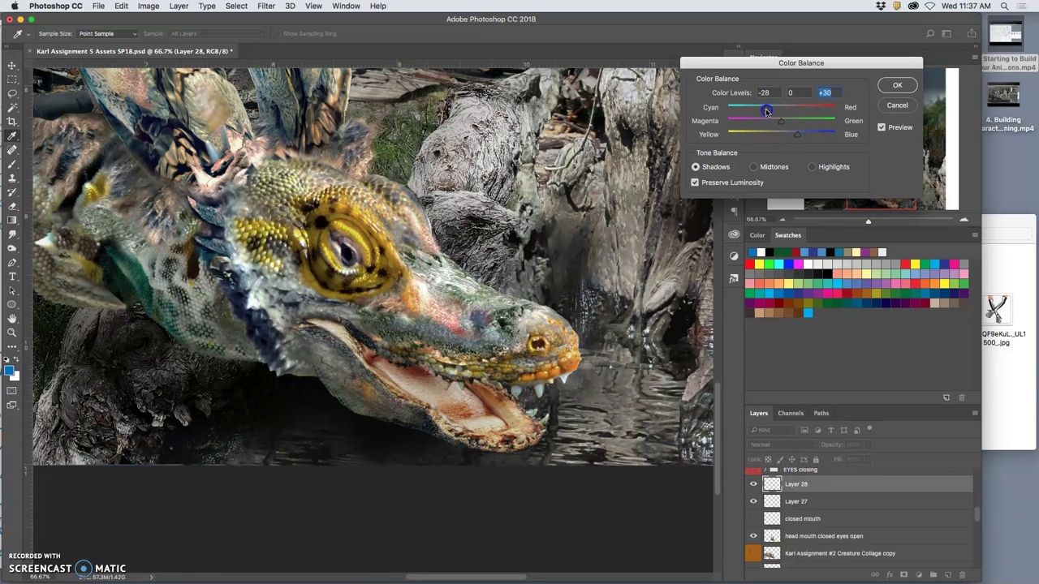
click(896, 85)
Step: Rename Layer 28 to 'open mouth' after comparing it with Layer 27
click(753, 483)
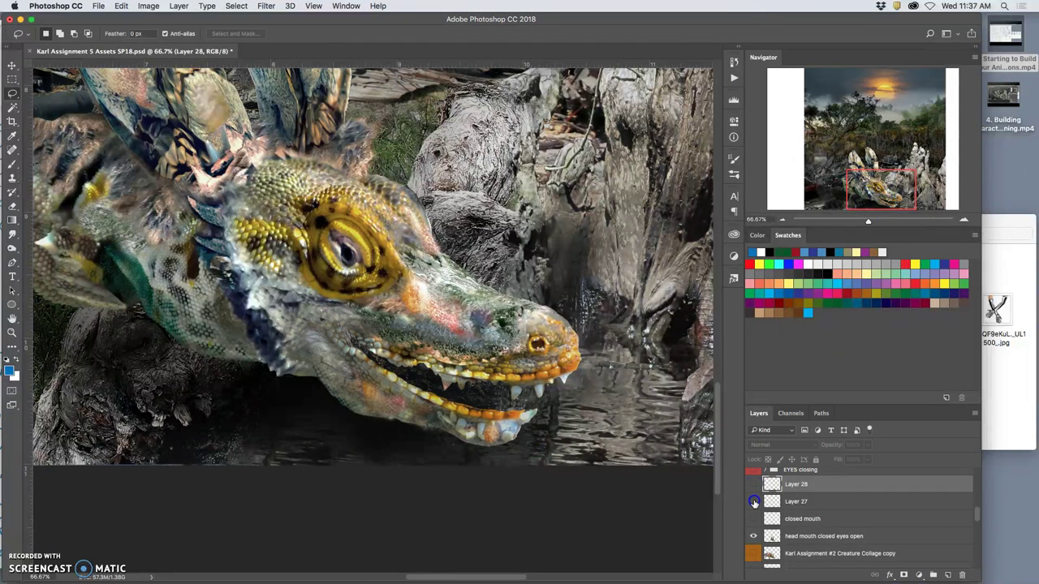
click(753, 503)
click(754, 502)
click(753, 484)
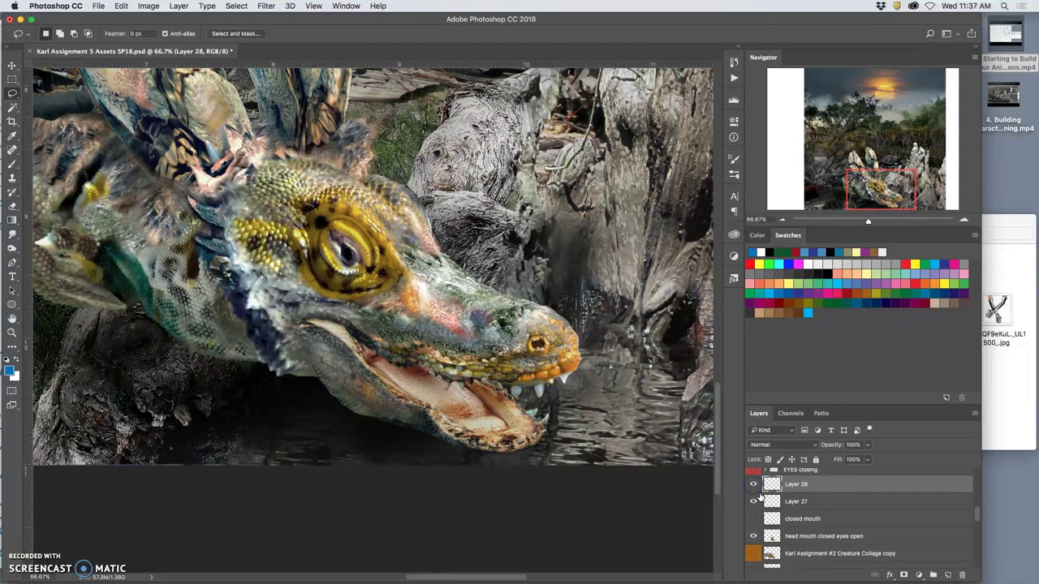
double_click(788, 483)
text(open mouth)
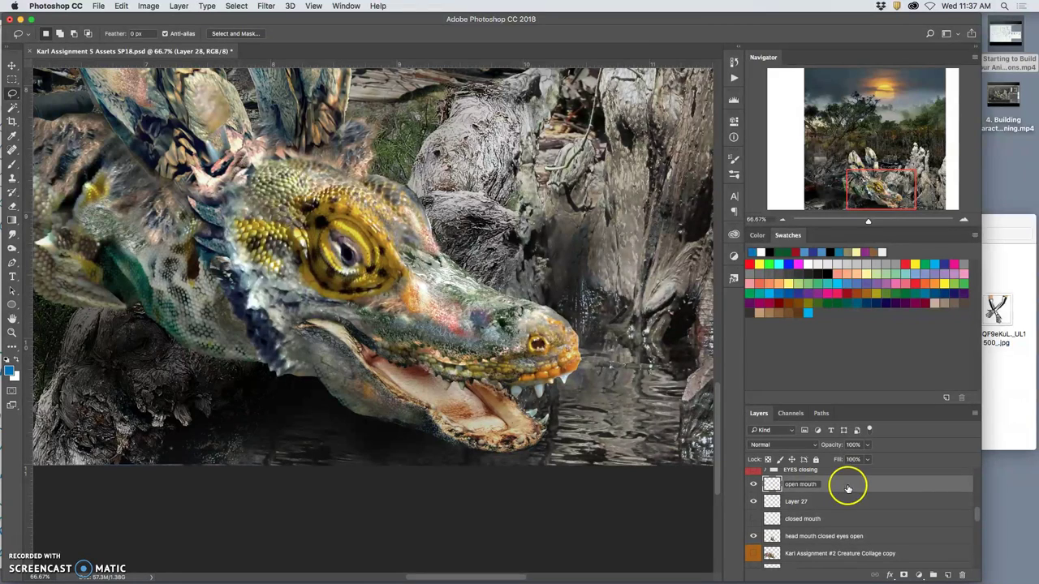
key(Return)
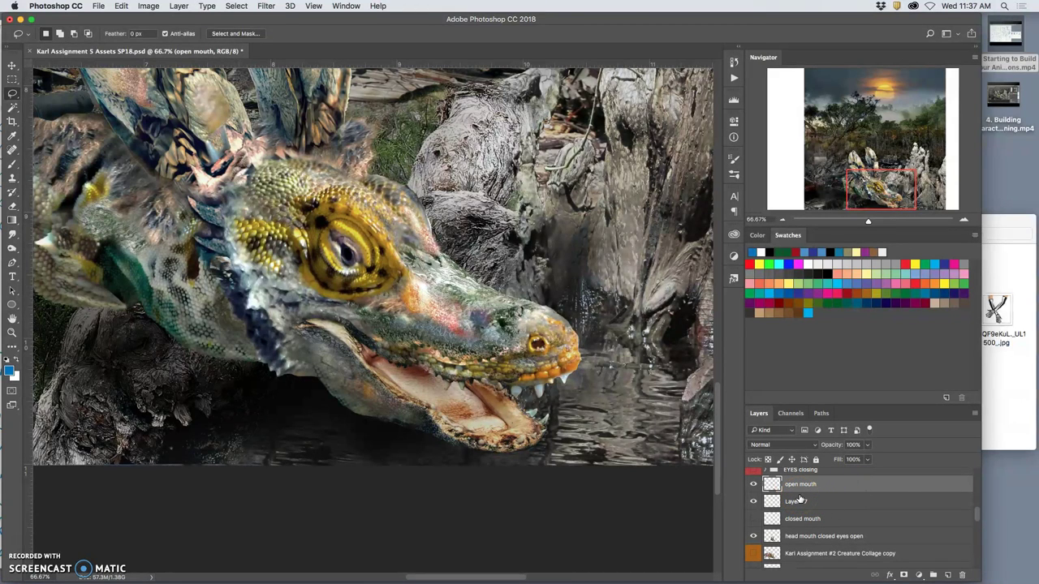
Step: Merge Layer 27 into open mouth, compare both mouths, then hide open mouth and select closed mouth
shift+click(795, 501)
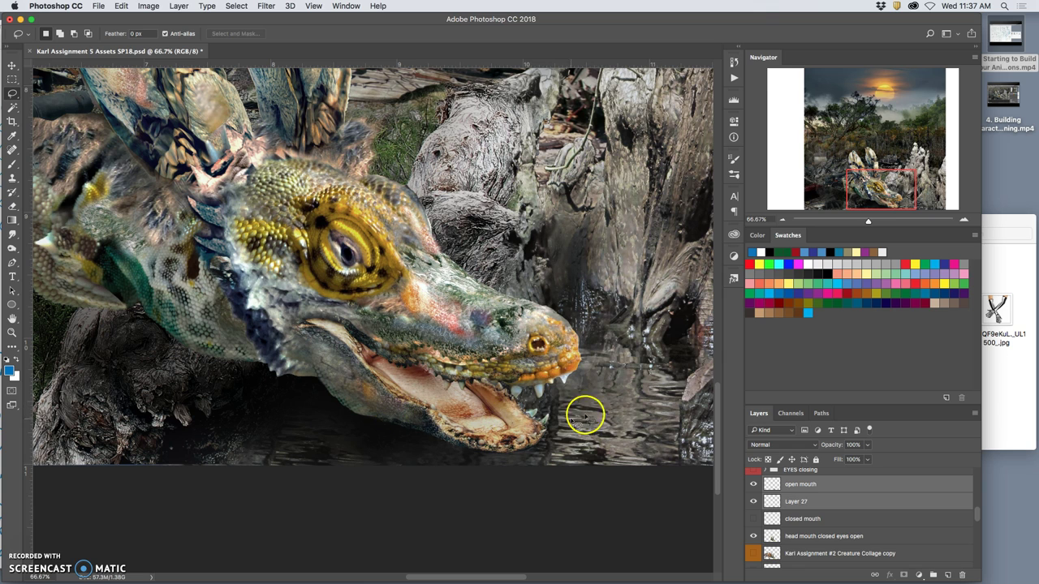
key(super+z)
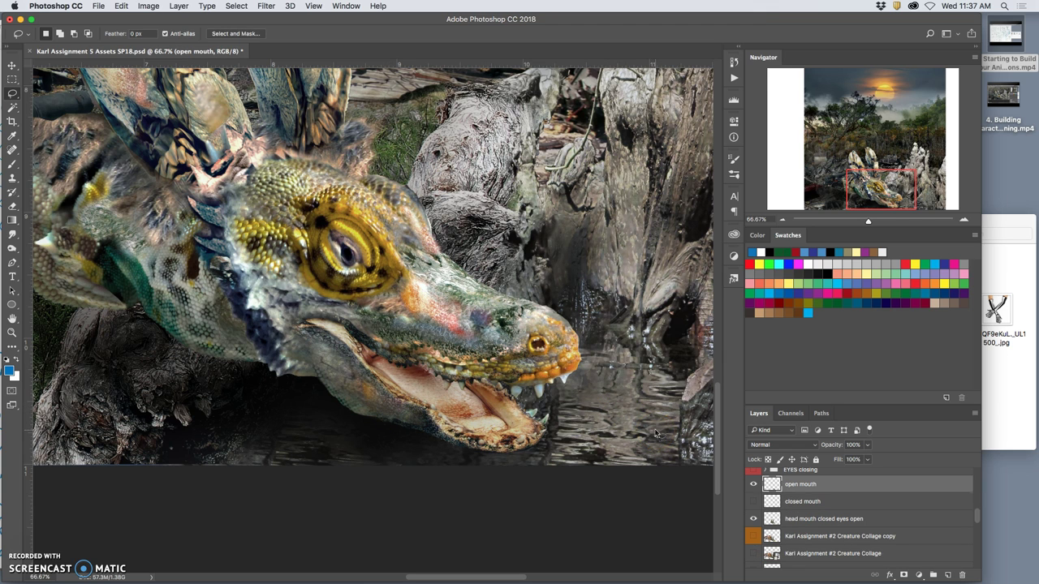
click(752, 484)
click(752, 484)
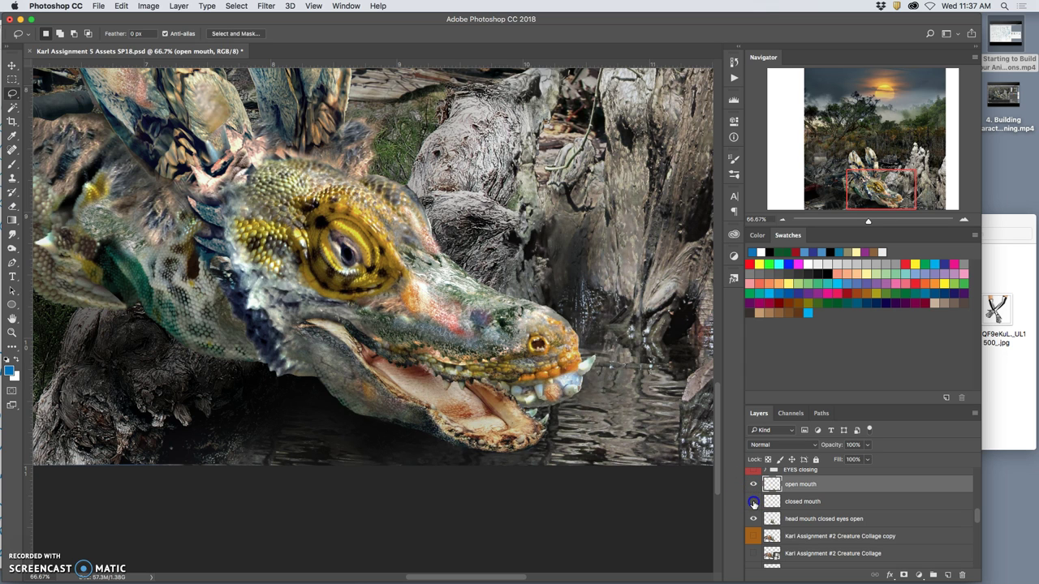
click(753, 501)
click(753, 501)
click(752, 485)
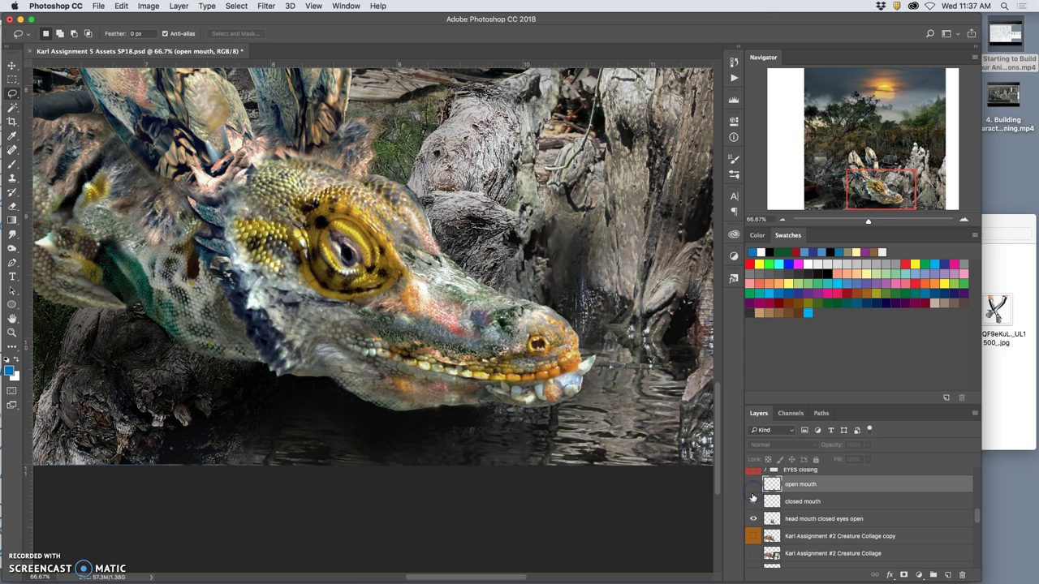
click(752, 484)
click(752, 502)
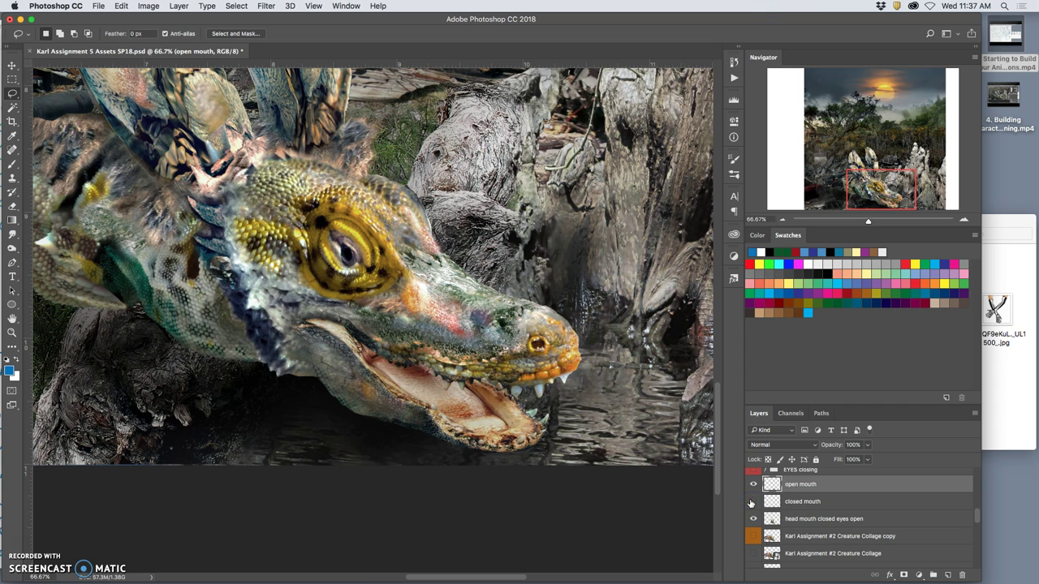
click(752, 501)
click(752, 485)
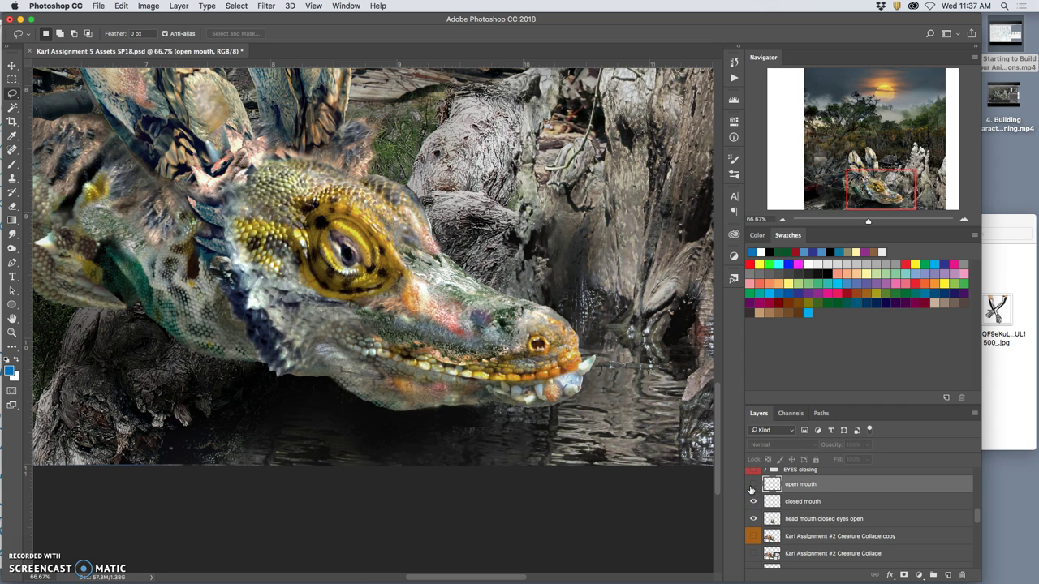
click(775, 501)
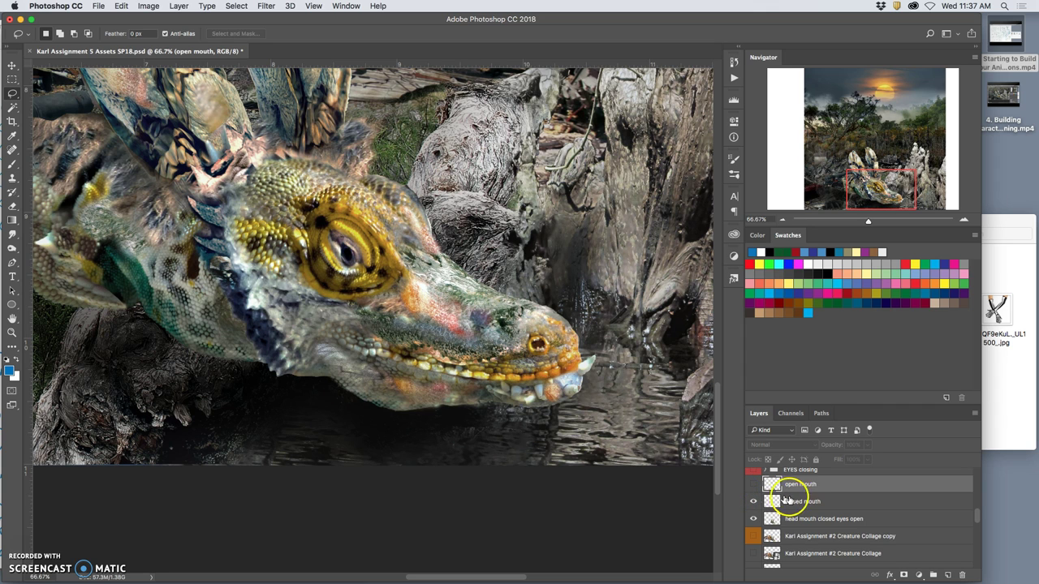
Step: Burn the lower jaw's shadows at 26% exposure and turn the open mouth layer back on
click(12, 249)
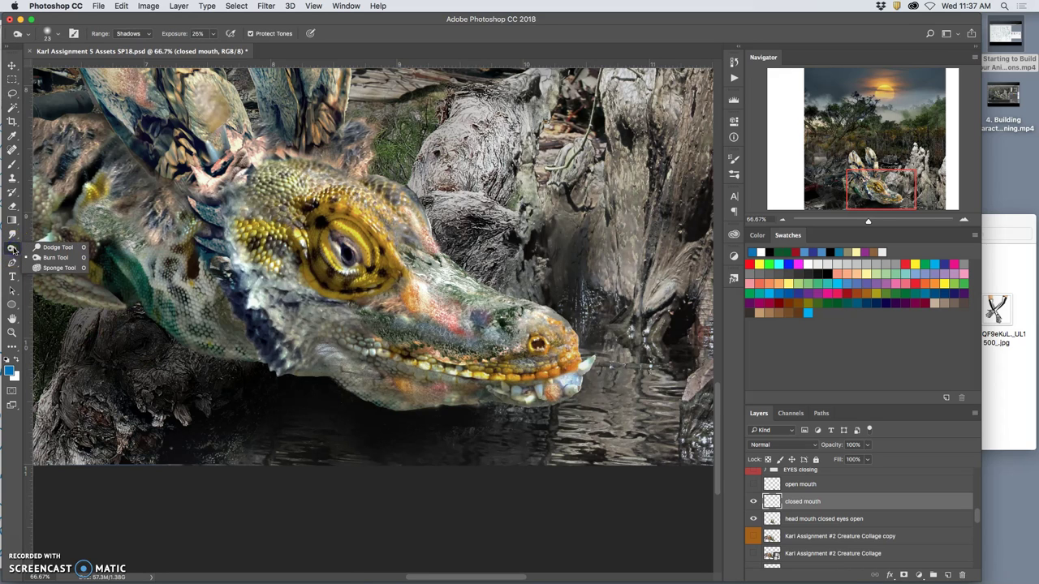
click(405, 372)
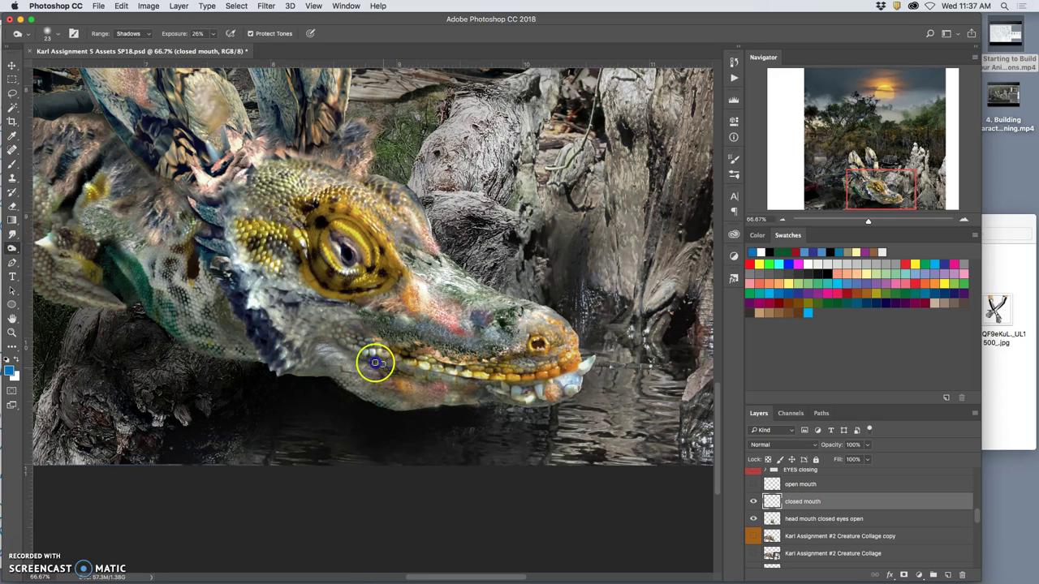
mouse_move(390, 364)
mouse_down()
mouse_move(451, 380)
mouse_move(531, 381)
mouse_up()
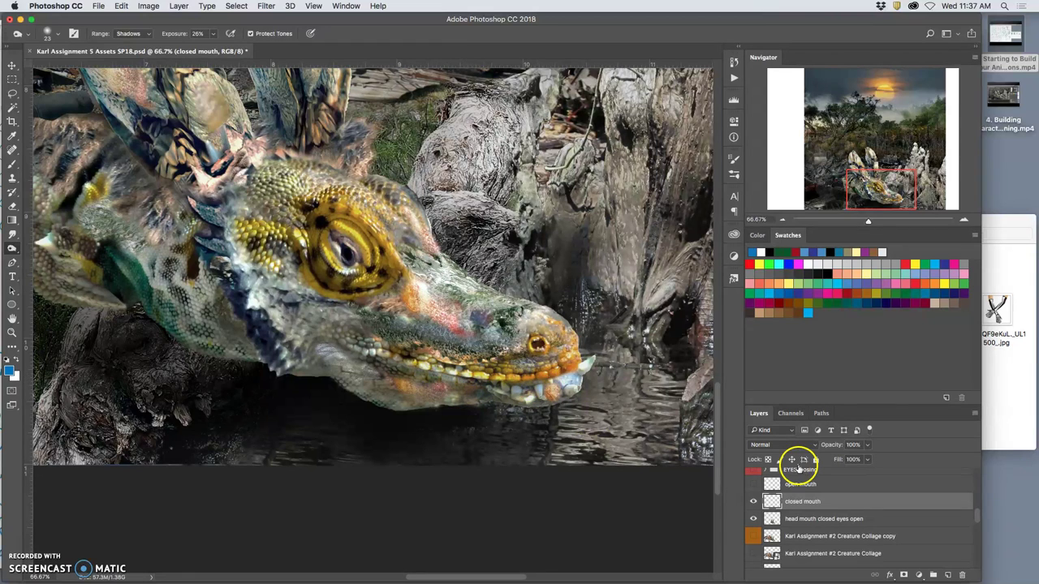
click(752, 483)
mouse_move(526, 410)
mouse_down()
mouse_move(436, 370)
mouse_move(496, 390)
mouse_up()
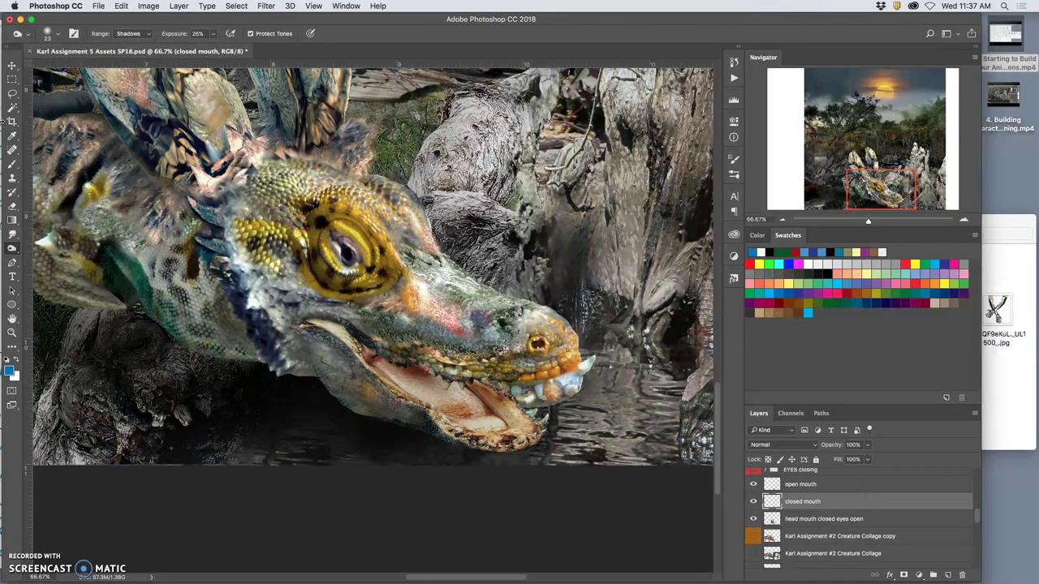
Step: Make open mouth active, discard a stray lasso selection, and zoom to 100% on the head
click(13, 94)
click(806, 484)
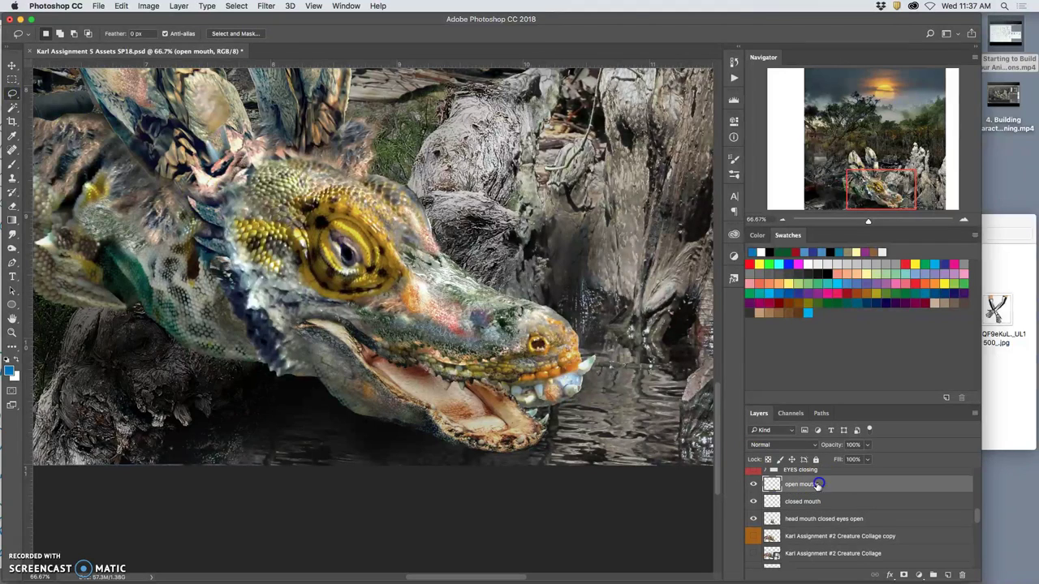
click(518, 382)
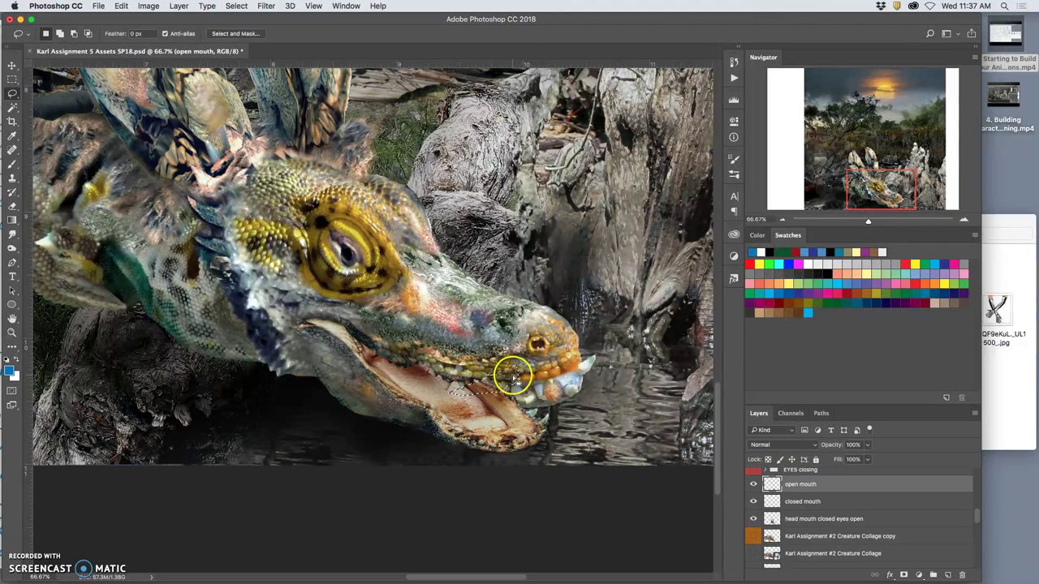
click(523, 370)
key(super+equal)
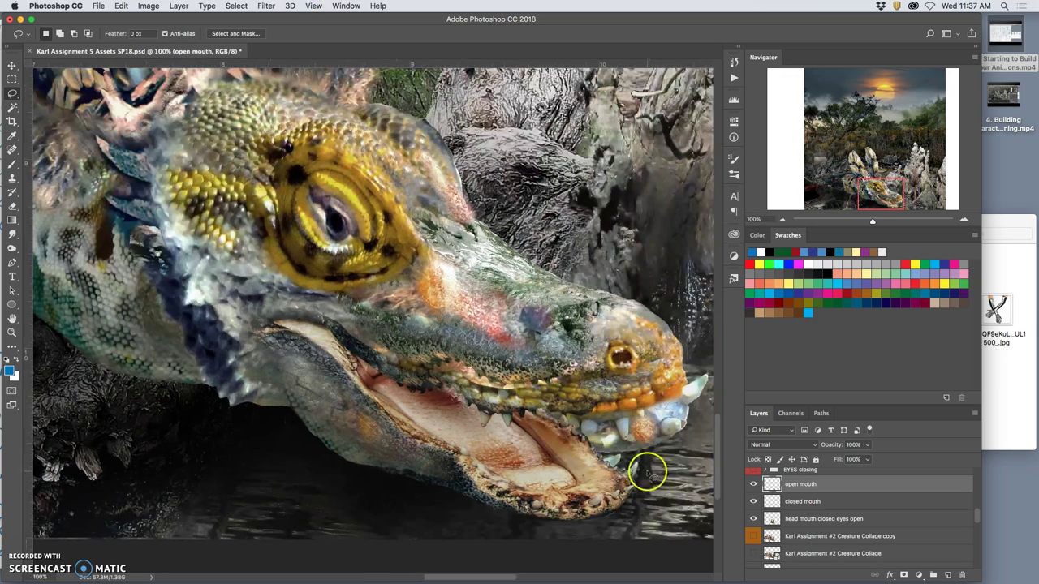
Step: Toggle the head, closed mouth and open mouth layers to compare the jaw versions
click(753, 518)
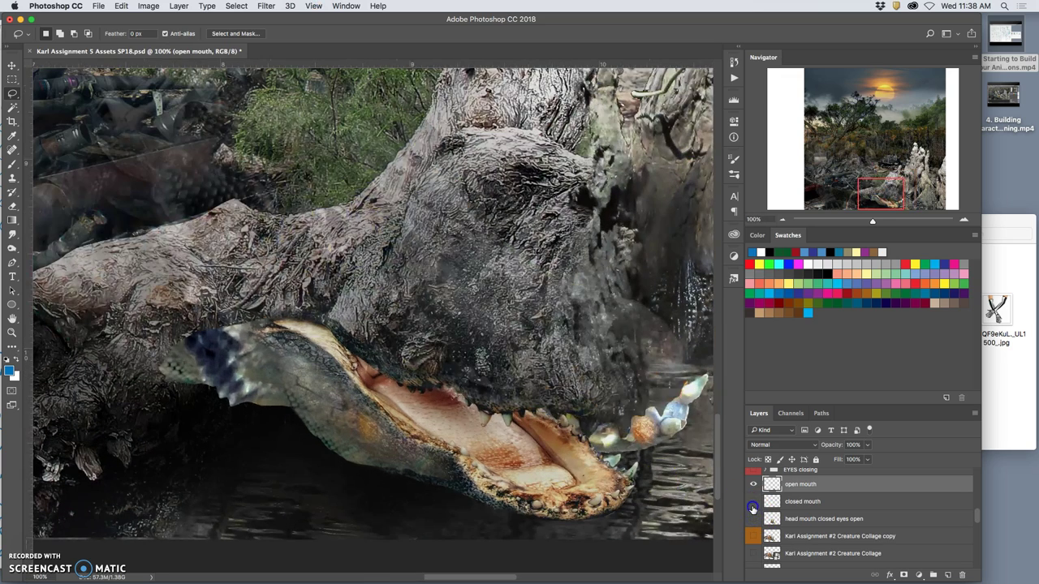
click(753, 503)
click(753, 503)
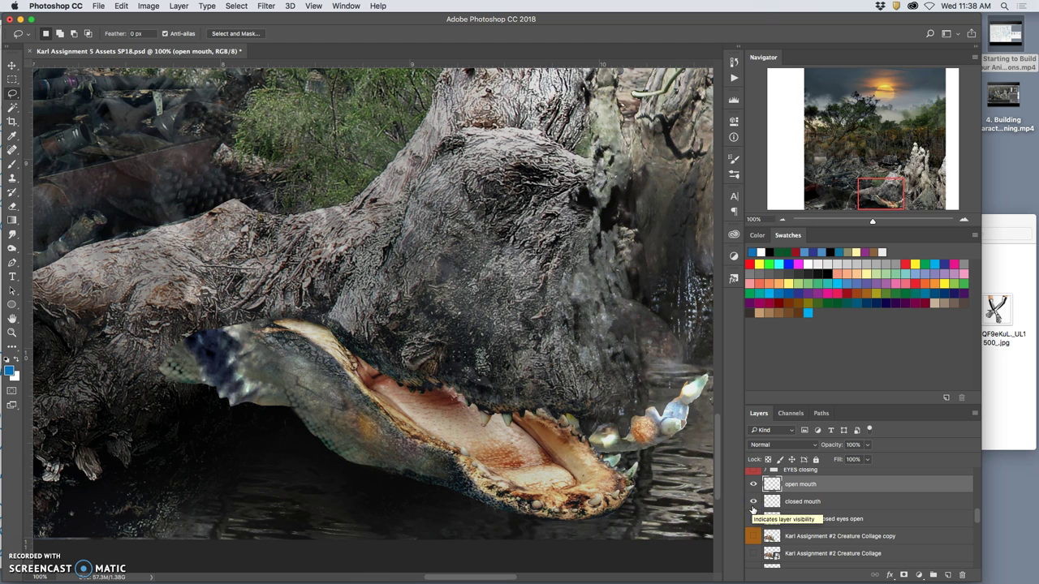
click(753, 502)
click(753, 486)
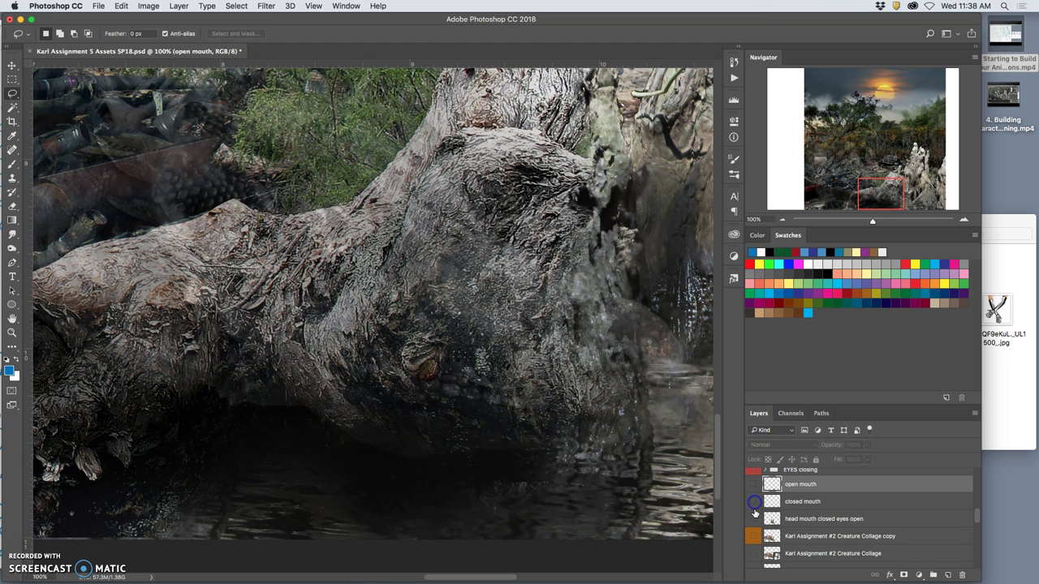
click(753, 516)
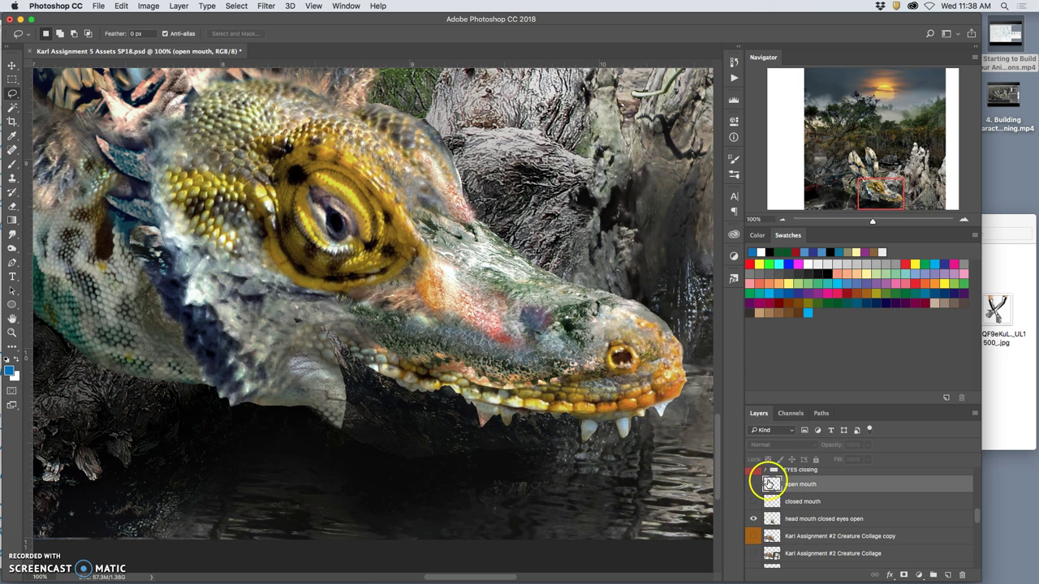
click(753, 485)
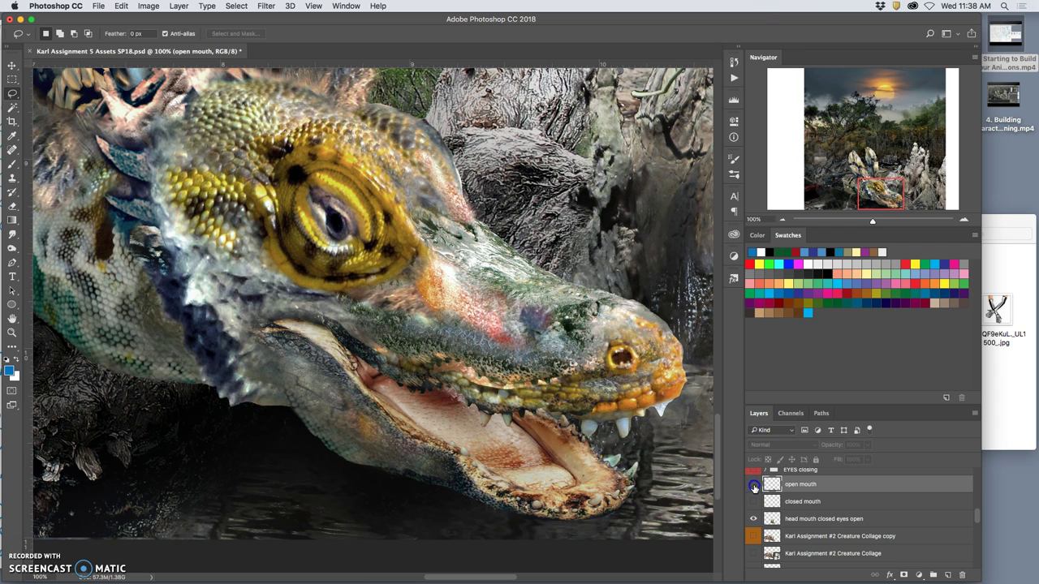
click(753, 485)
click(753, 485)
click(753, 485)
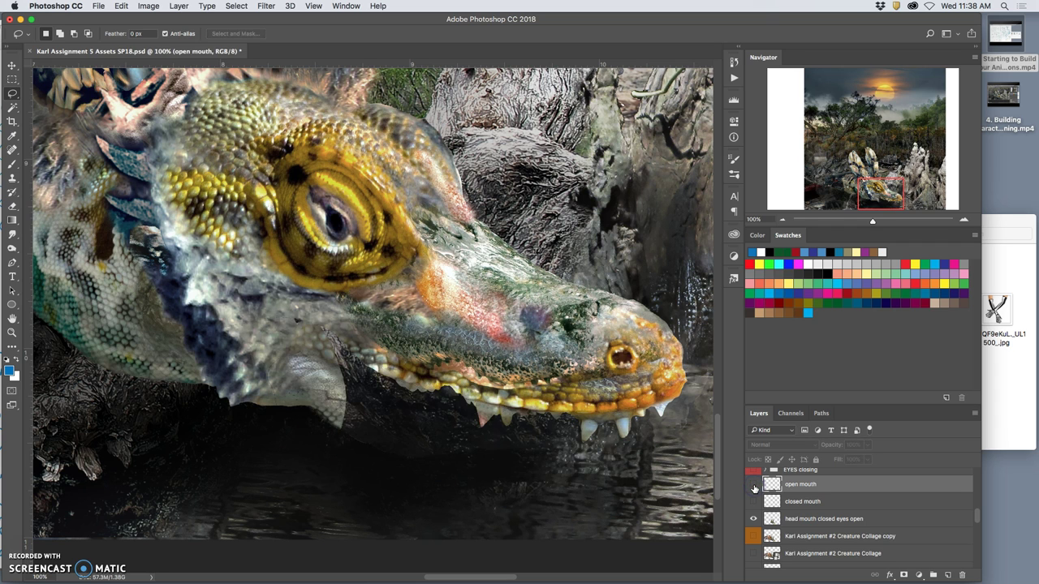
click(753, 486)
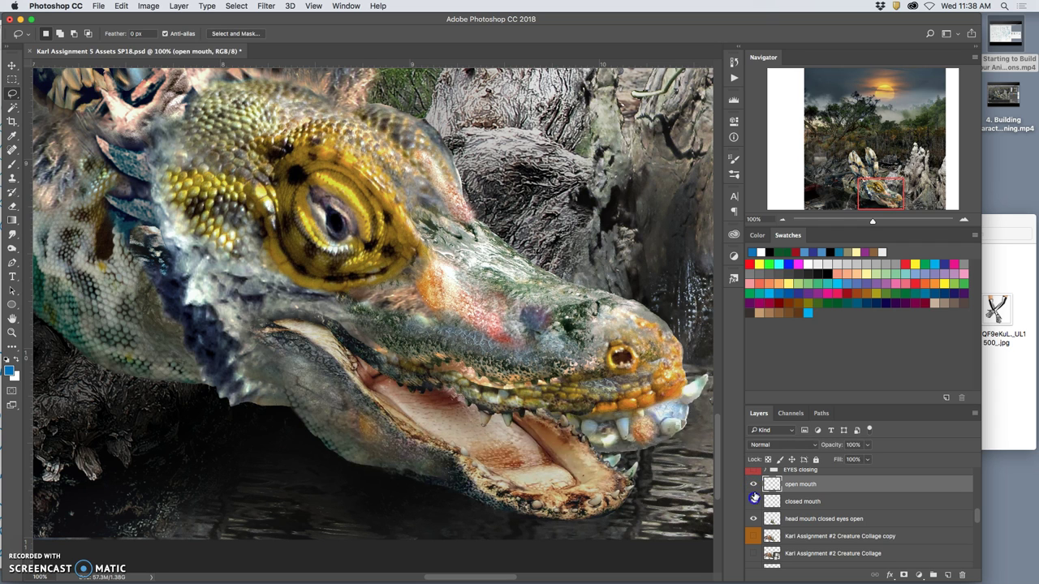
click(753, 485)
Step: Move closed mouth below the head layer and make the visible open mouth layer active
drag(568, 435, 769, 499)
click(754, 502)
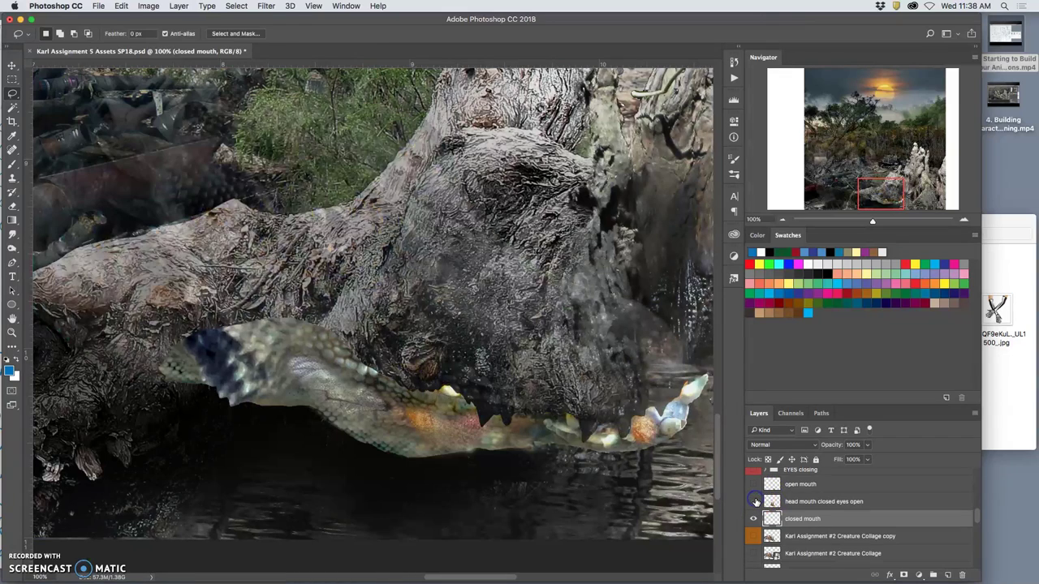
click(755, 502)
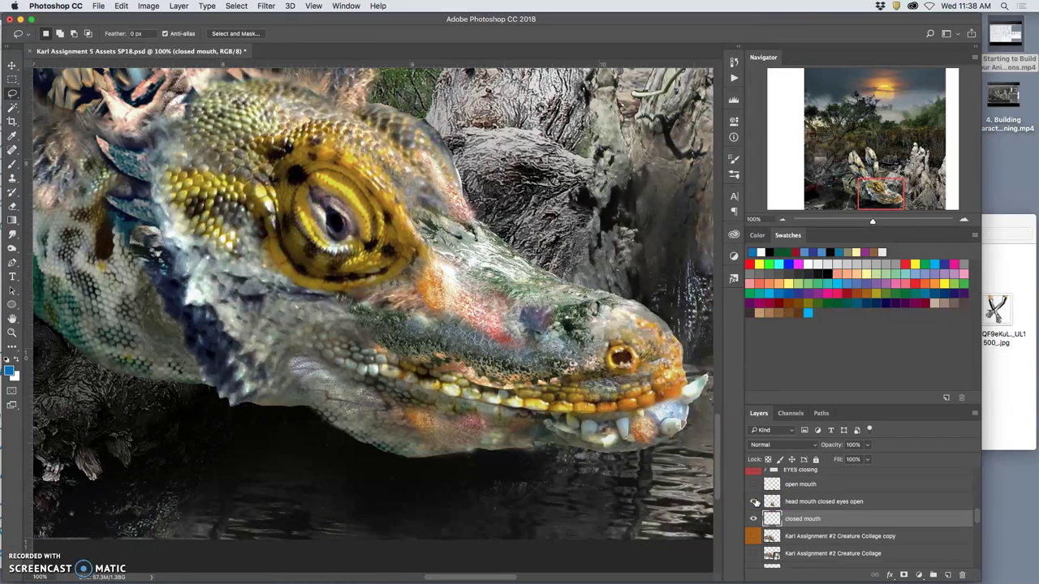
click(753, 484)
mouse_move(788, 481)
mouse_down()
mouse_move(787, 504)
mouse_move(783, 481)
mouse_up()
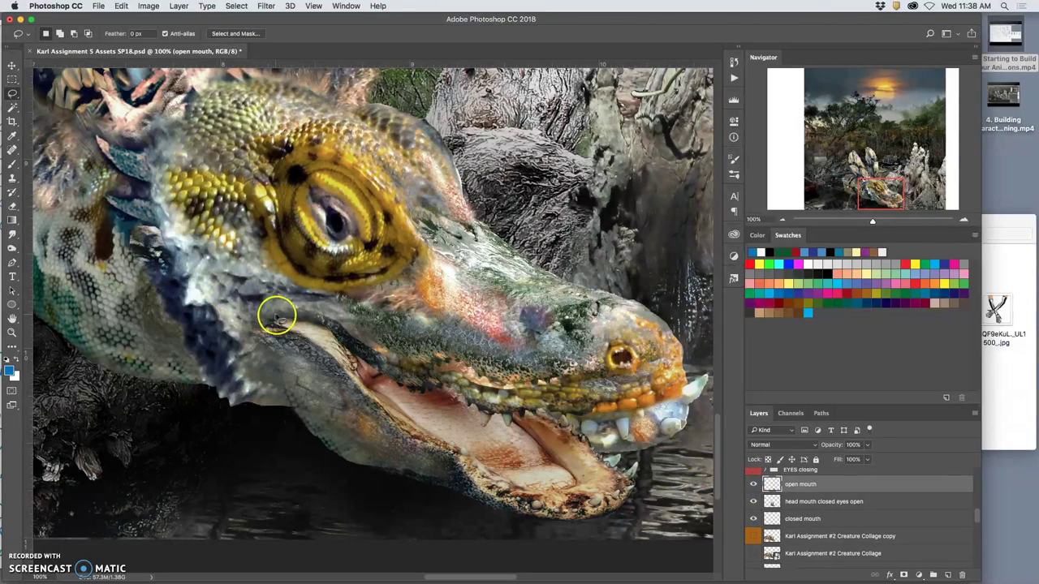
Step: Pick the Magic Wand and select the jaw on the closed mouth layer
click(754, 501)
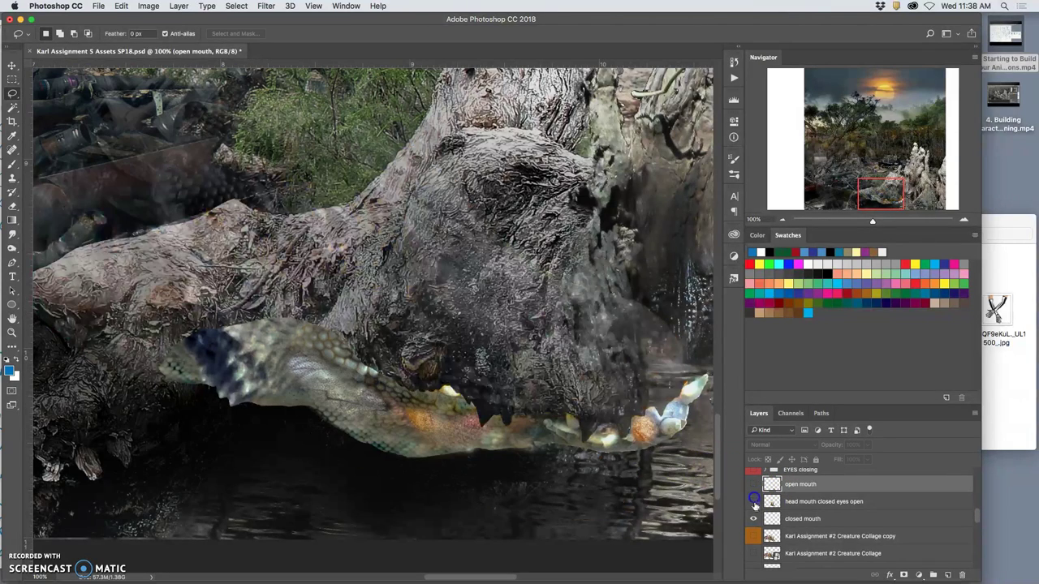
click(13, 107)
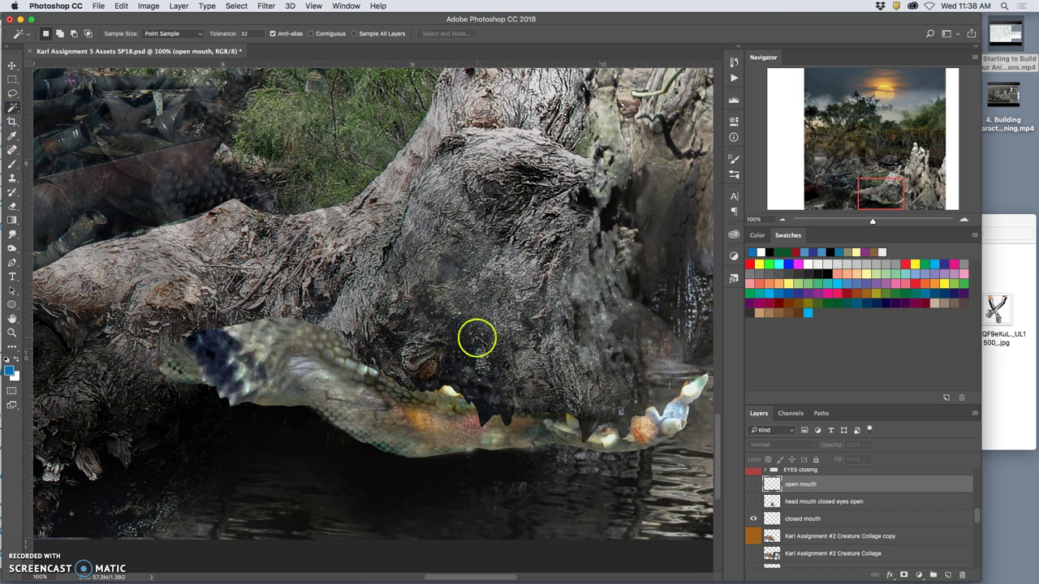
click(802, 518)
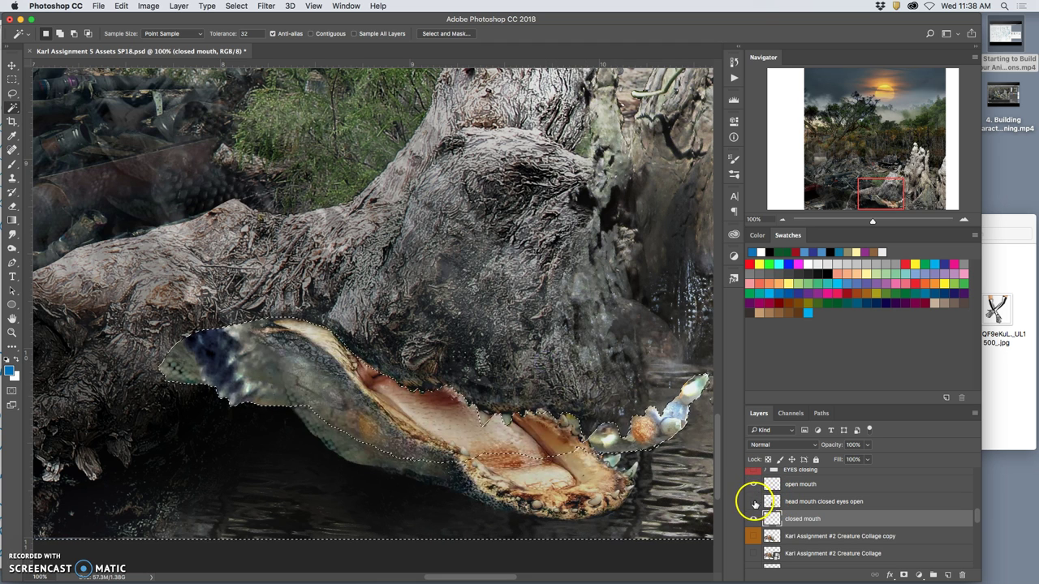
click(753, 502)
click(755, 521)
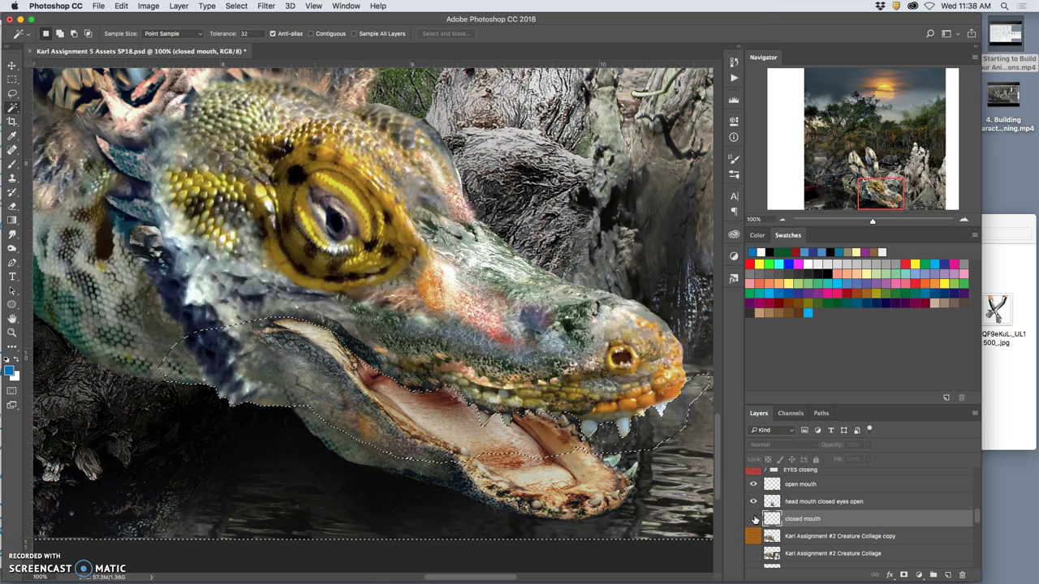
Step: Toggle the 'head mouth closed eyes open' layer to check the outline, leaving it hidden
click(754, 502)
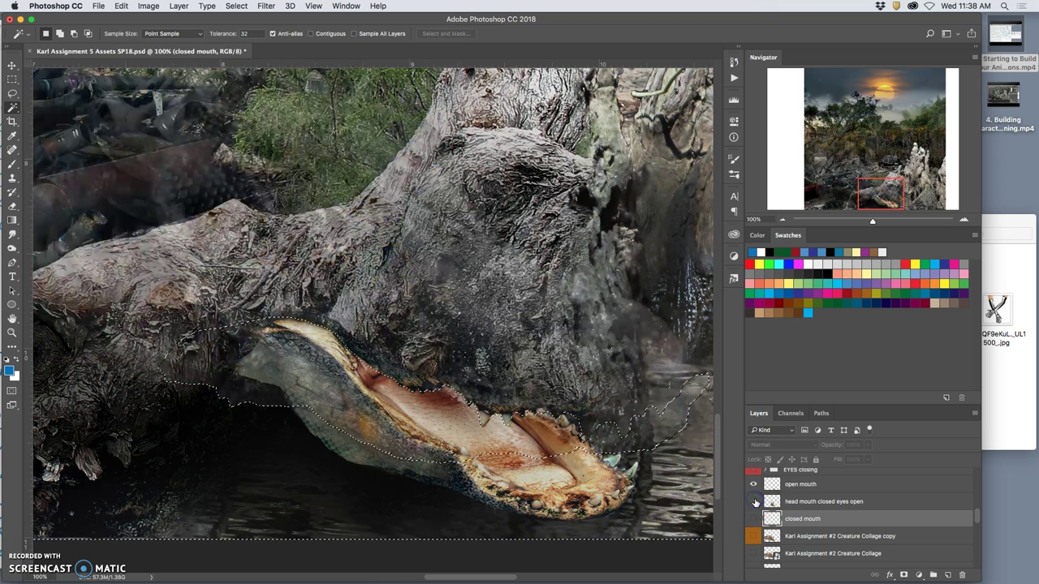
click(754, 502)
click(754, 502)
click(754, 502)
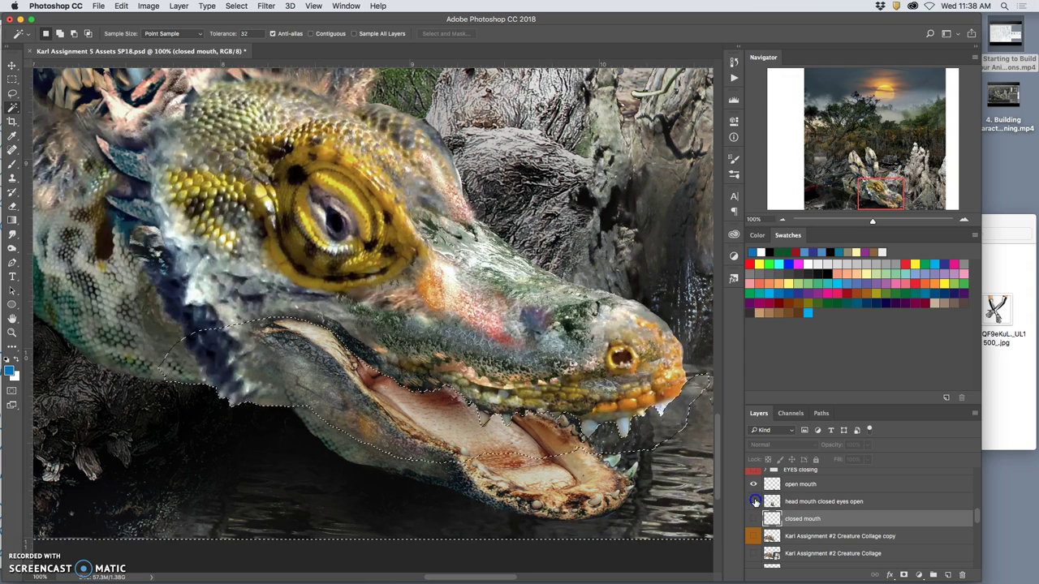
click(755, 502)
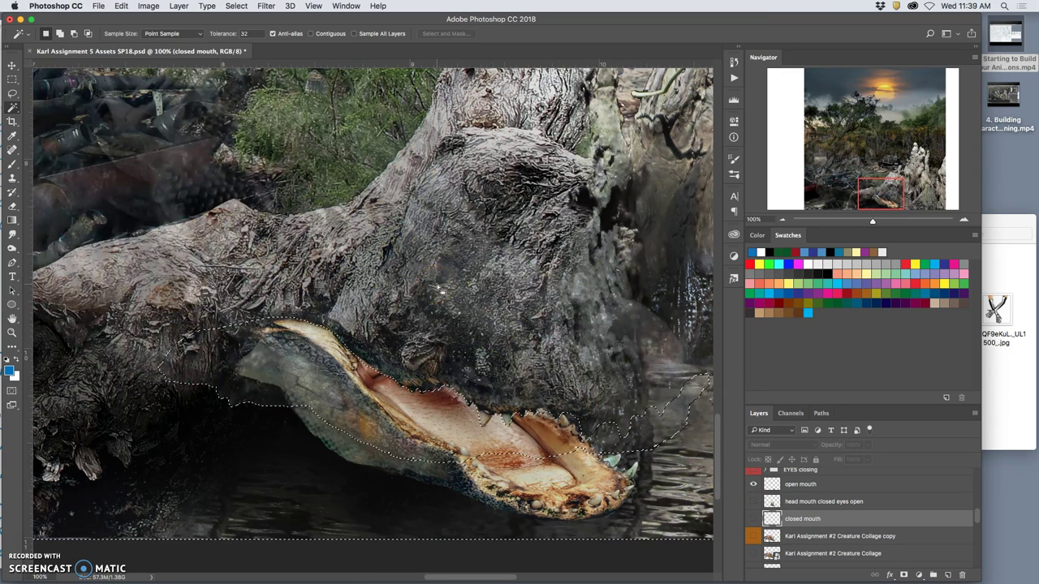
Step: Copy the selected jaw to Layer 27 and place it above the lizard head layer
key(super+j)
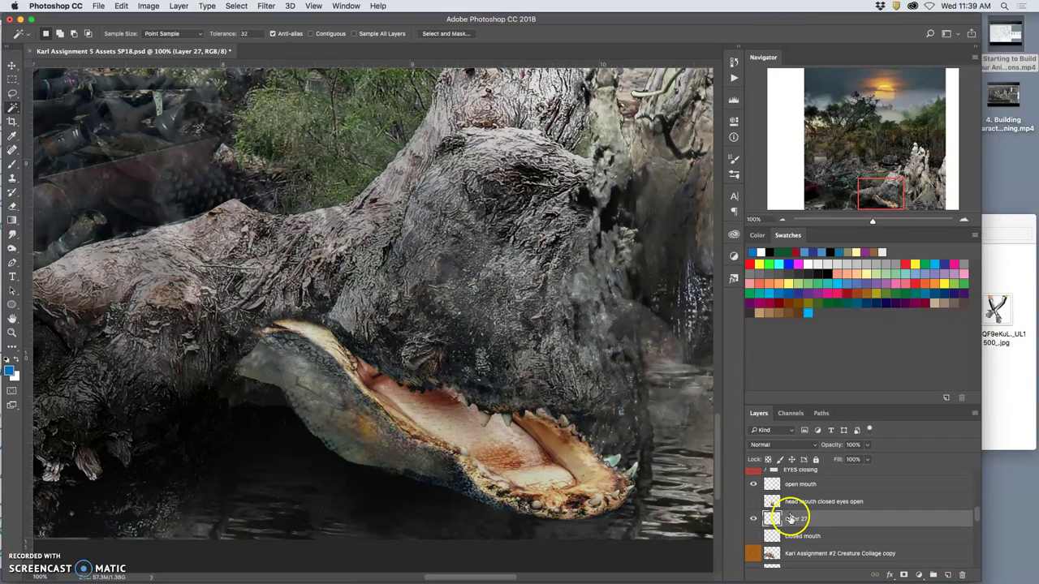
drag(791, 519, 771, 509)
click(753, 486)
click(754, 501)
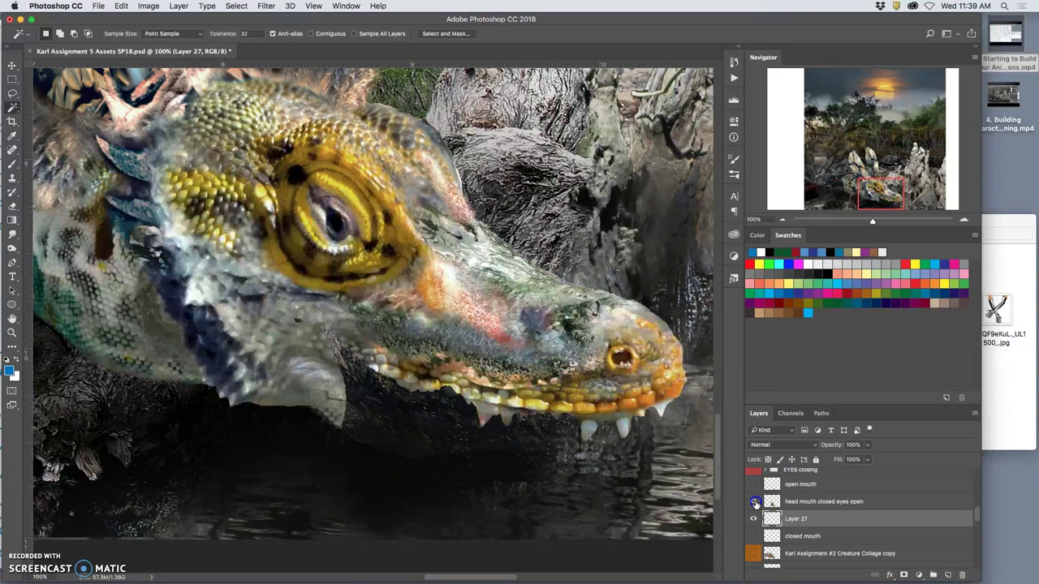
drag(791, 519, 789, 500)
click(754, 502)
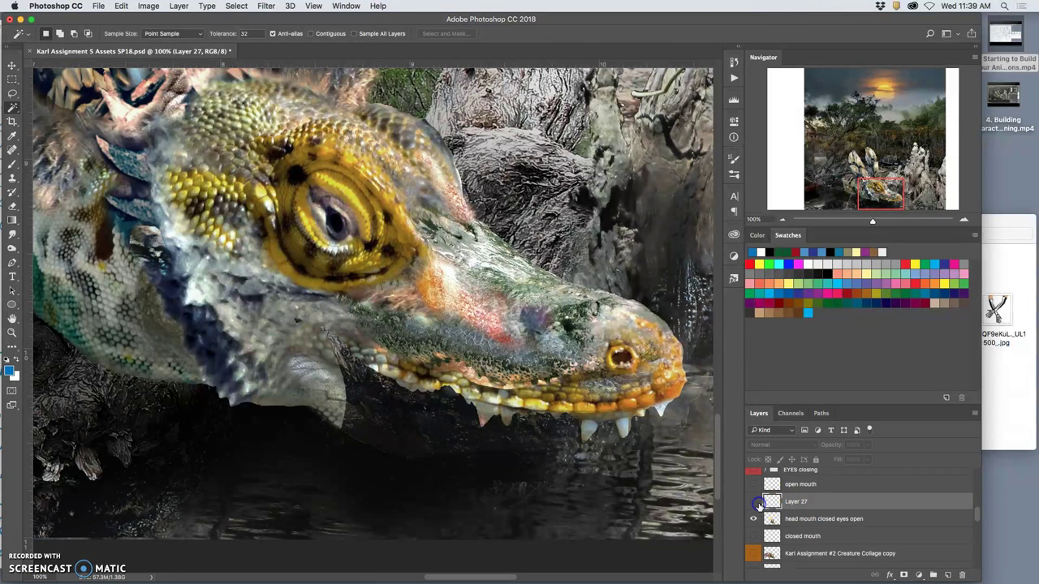
click(791, 503)
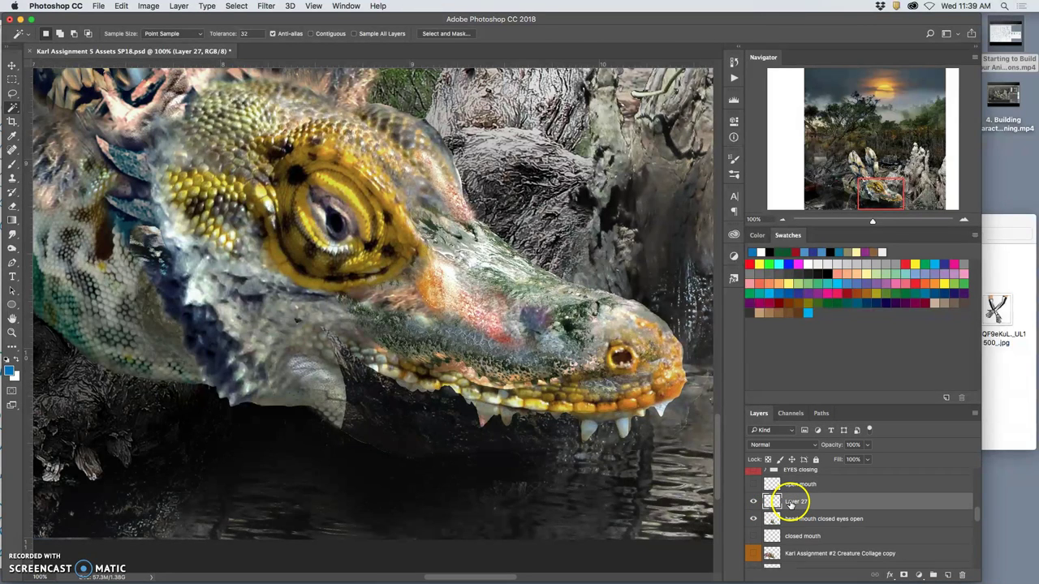
Step: Merge away Layer 27, clear the selection, show open mouth and hide the lizard head
key(ctrl+e)
key(alt+bracketleft)
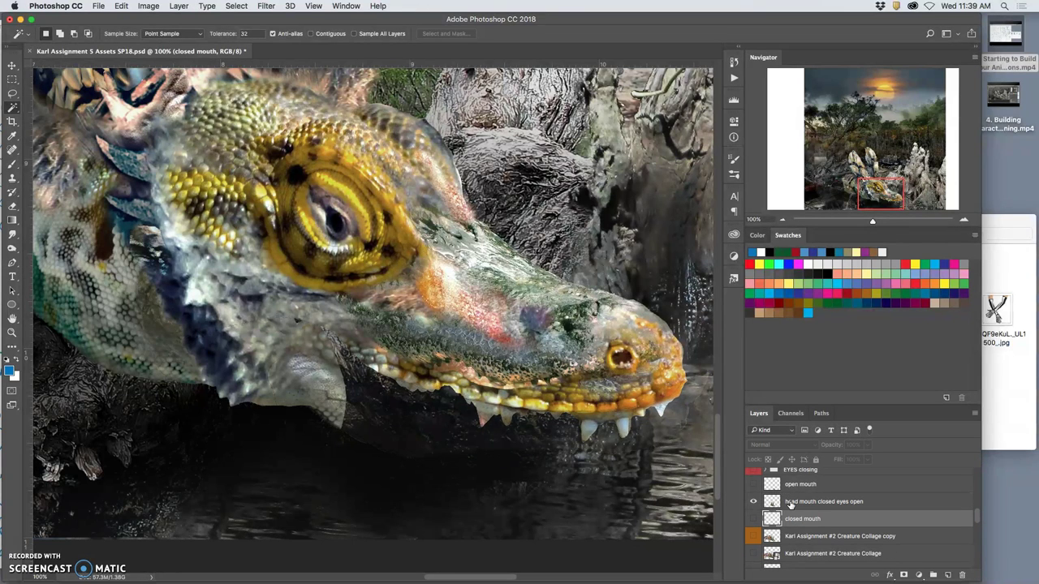
click(749, 487)
key(ctrl+d)
click(752, 485)
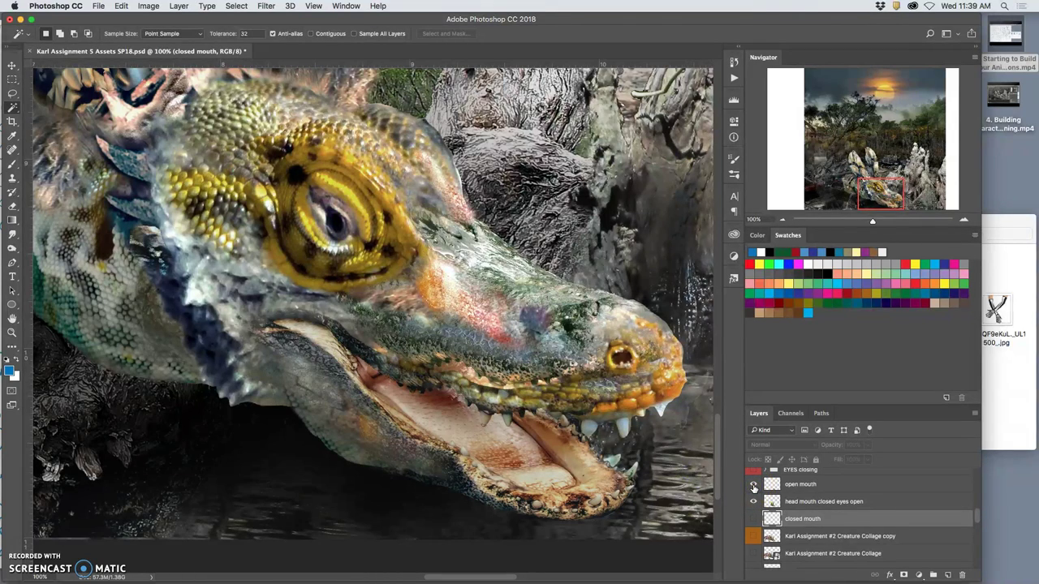
click(753, 502)
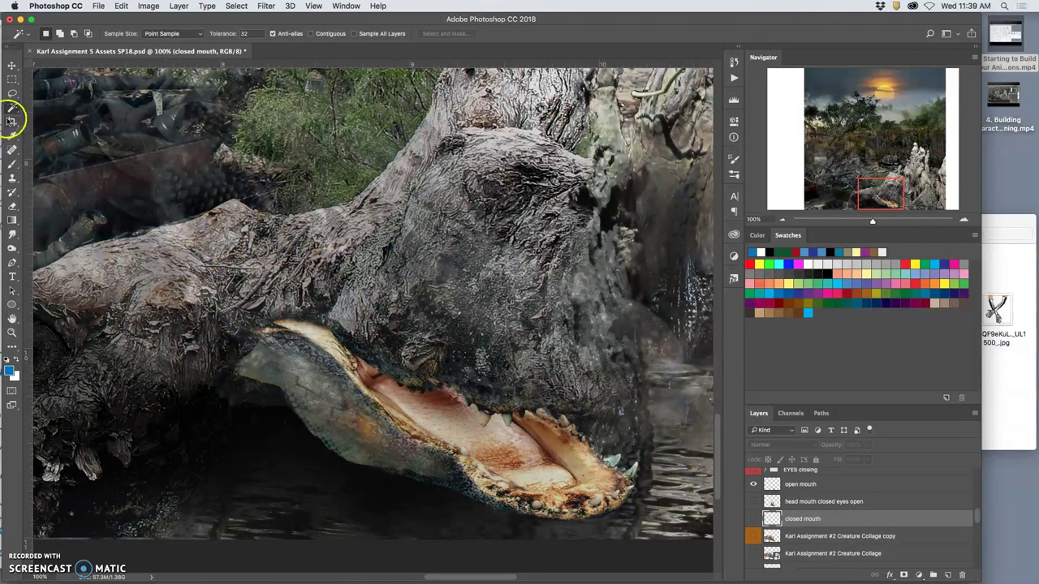
Step: Lasso-trace a strip of the alligator's upper jaw, copy it to Layer 27, and move it below open mouth
click(12, 92)
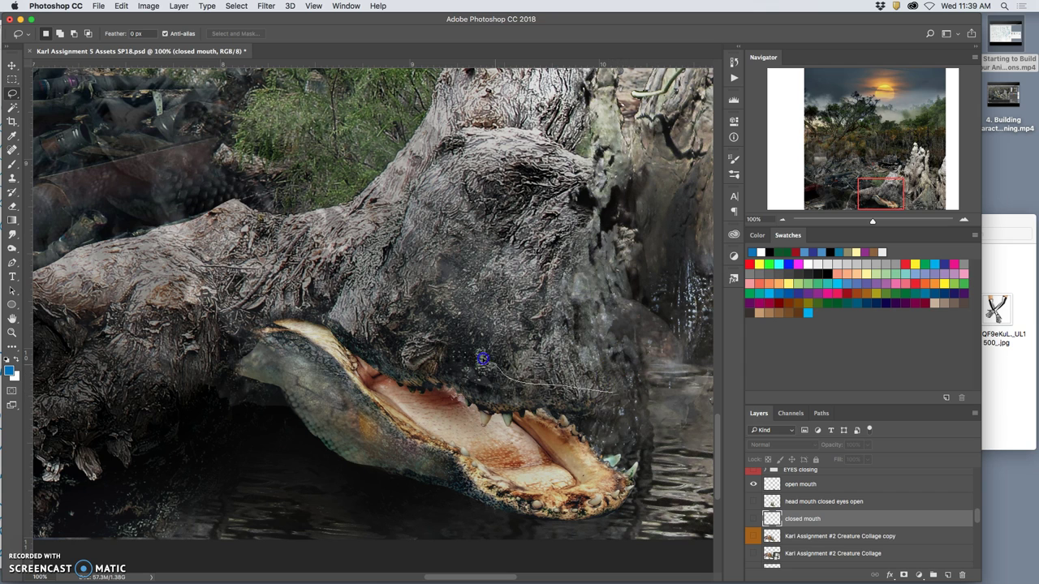
mouse_move(481, 357)
mouse_down()
mouse_move(572, 382)
mouse_move(424, 345)
mouse_move(365, 313)
mouse_move(289, 306)
mouse_up()
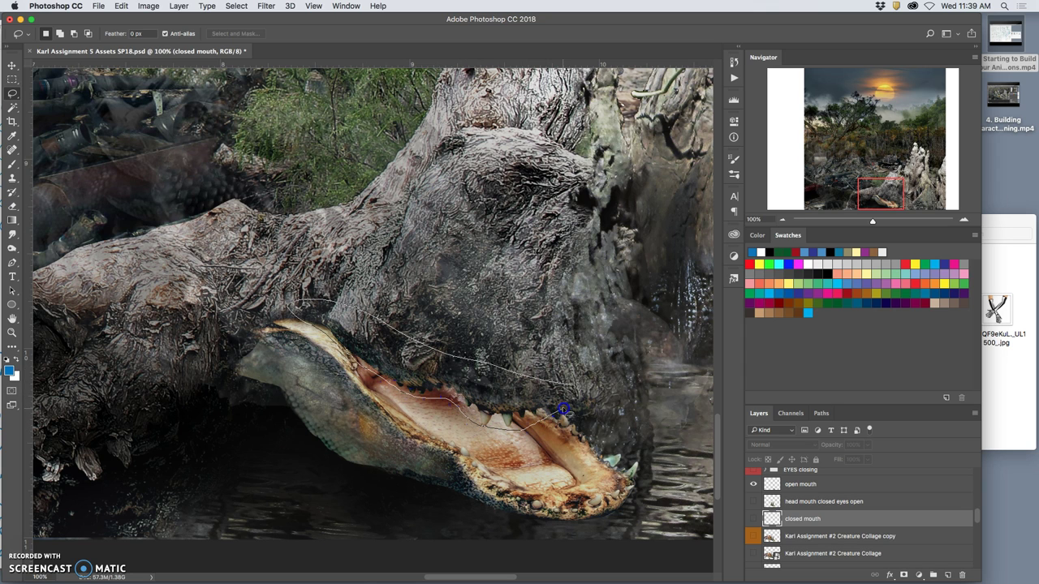
drag(578, 384, 581, 386)
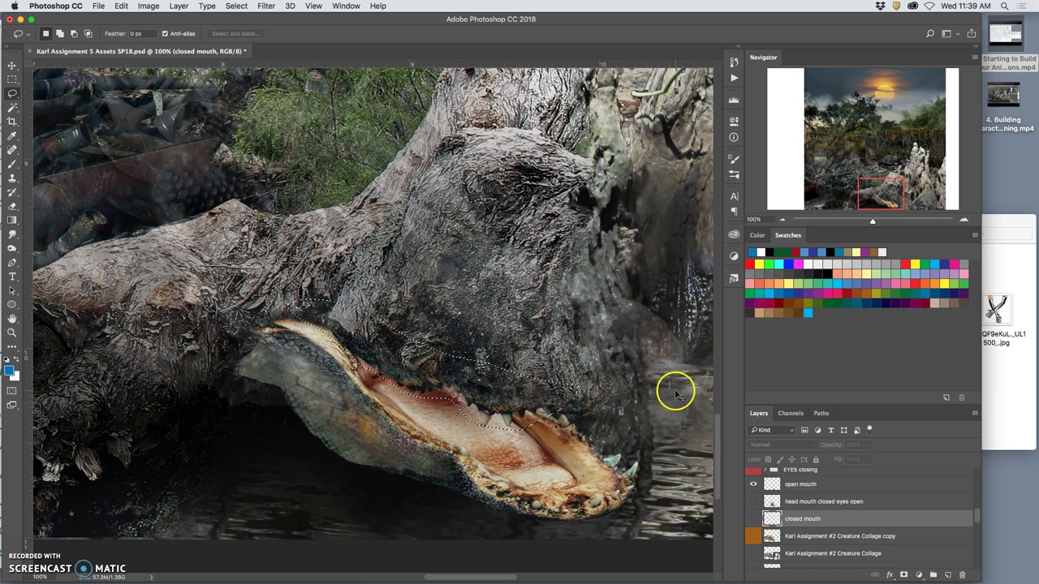
click(803, 484)
key(super+j)
drag(803, 487, 764, 519)
Step: Show the lizard head and closed mouth, hide open mouth, and zoom to 200% on the mouth
click(753, 519)
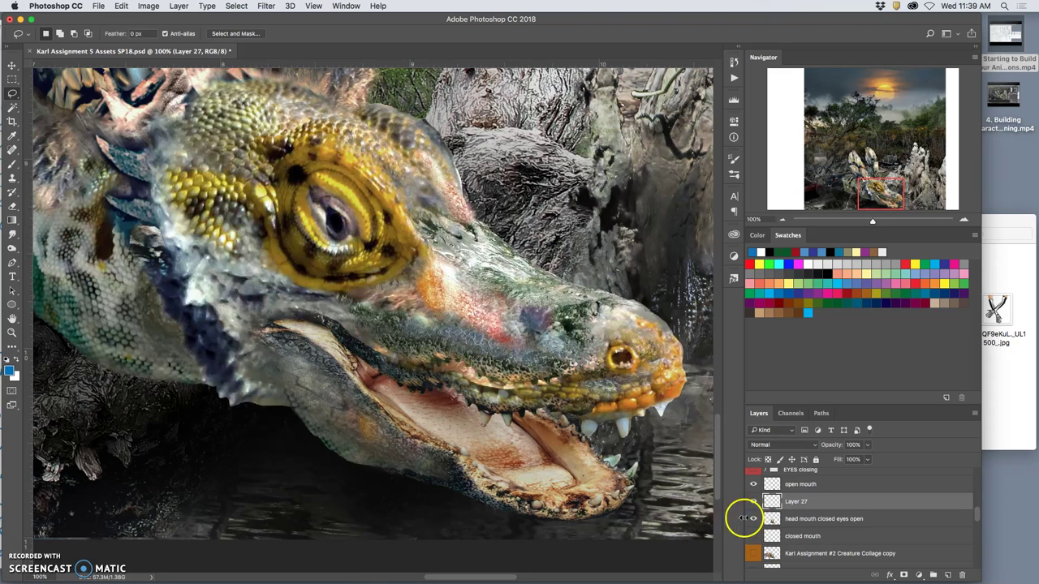
click(754, 485)
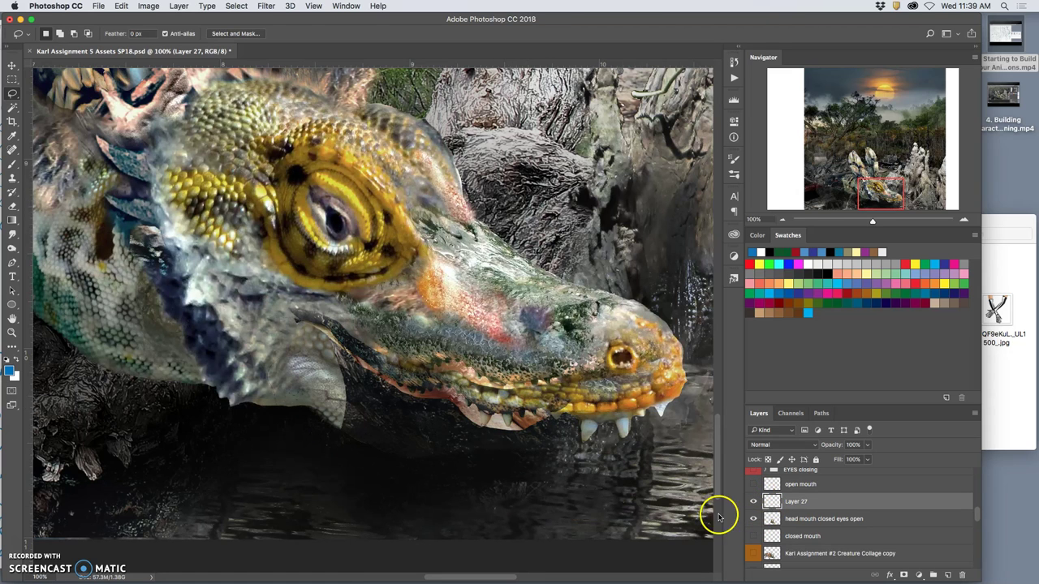
click(754, 536)
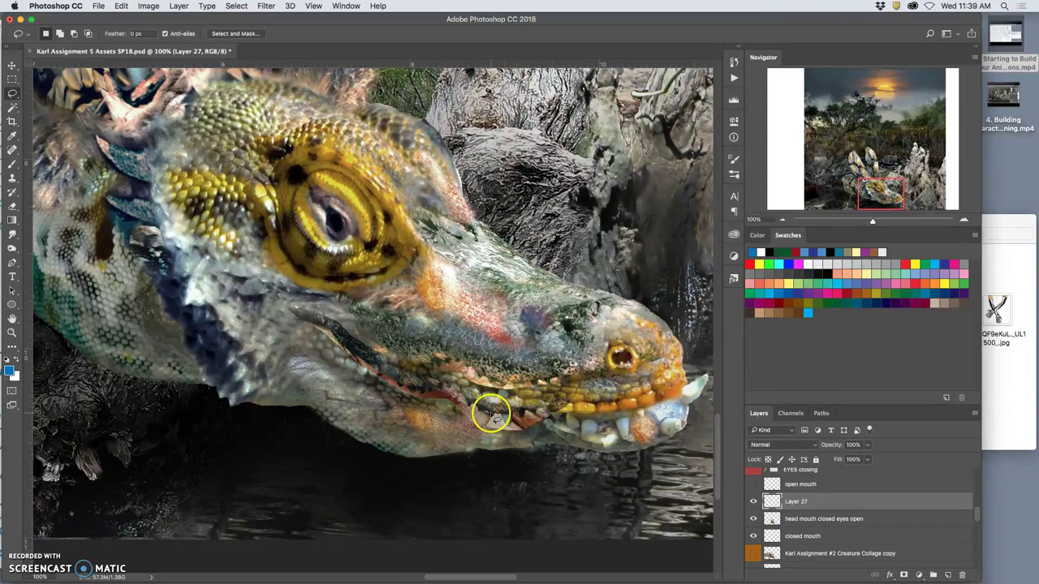
key(super+plus)
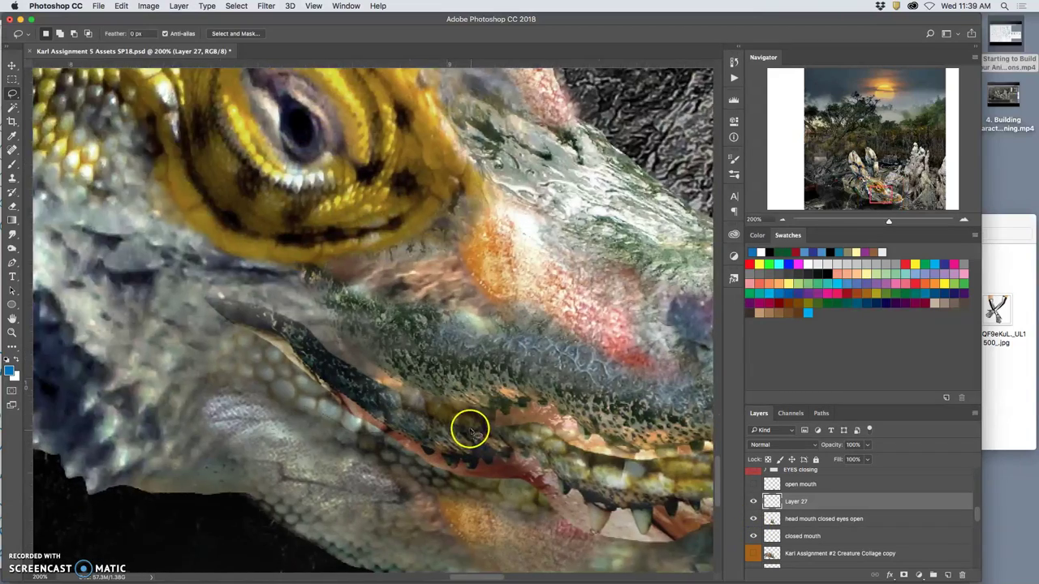
scroll(463, 426, down, 3)
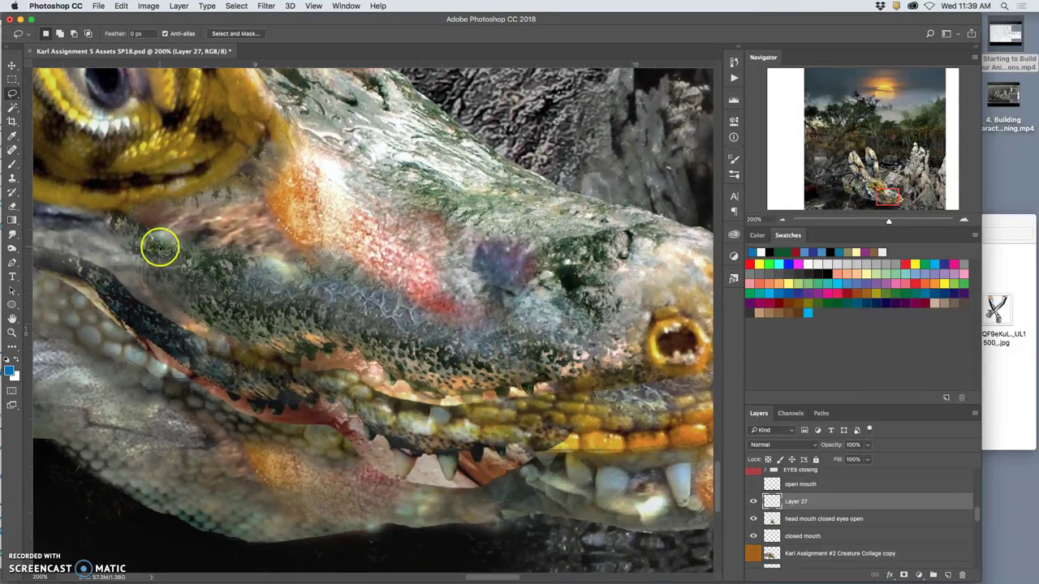
Step: Erase Layer 27's dark texture along the lizard's upper lip and compare it against the head layers
click(12, 206)
drag(387, 350, 541, 395)
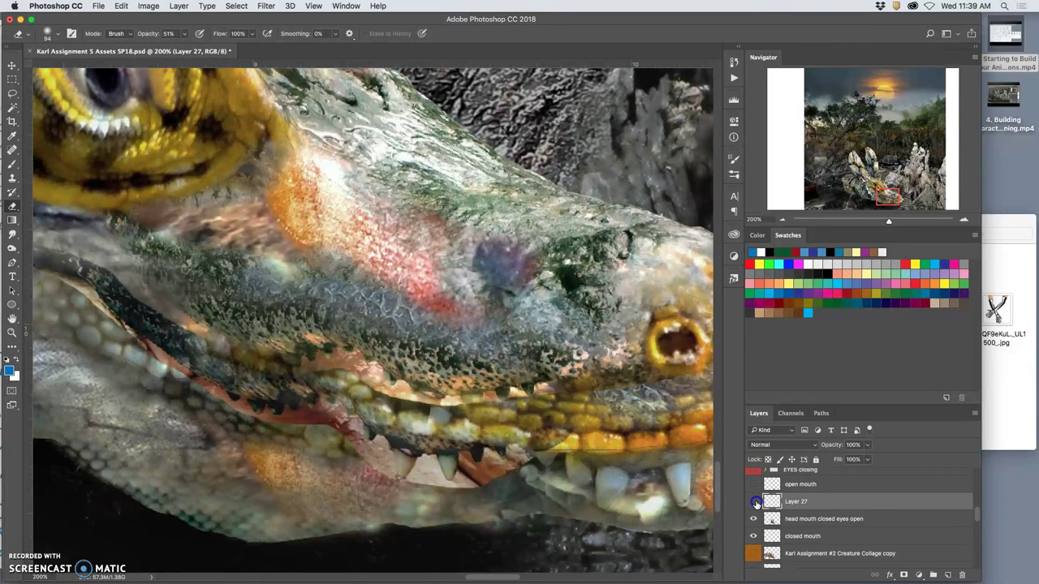
click(754, 502)
click(753, 502)
click(753, 501)
click(754, 501)
click(753, 518)
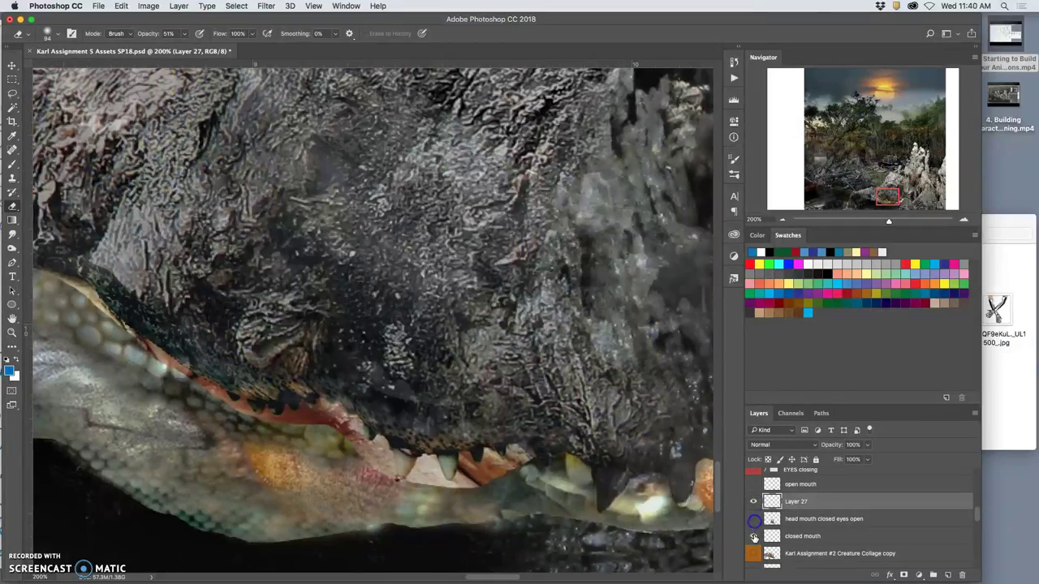
click(753, 534)
click(753, 534)
click(753, 519)
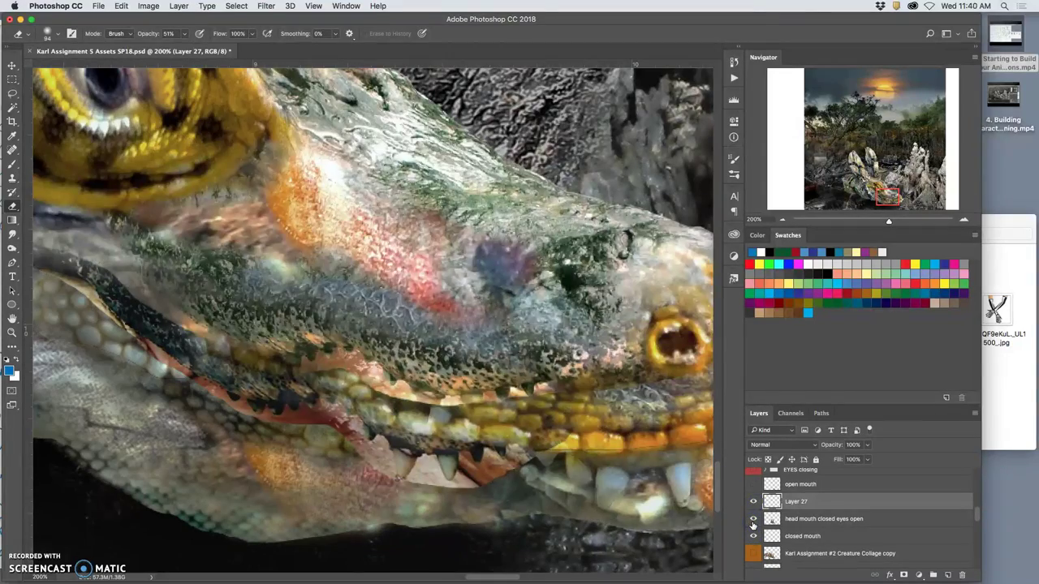
Step: Re-zoom on the jaw and compare the result with open mouth and Layer 27 toggled
key(super+minus)
key(super+minus)
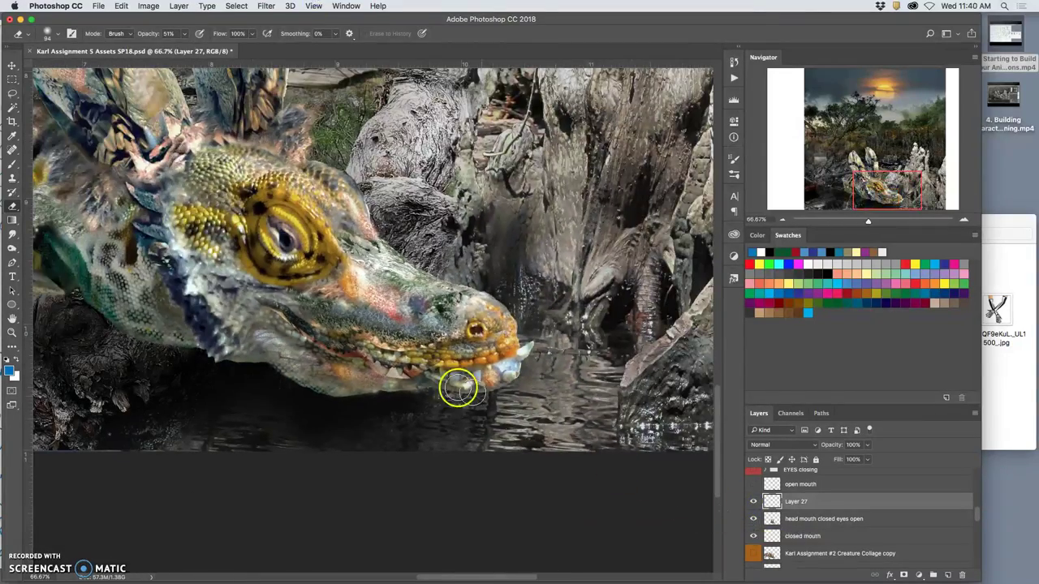
key(super+plus)
key(super+plus)
key(super+plus)
key(super+plus)
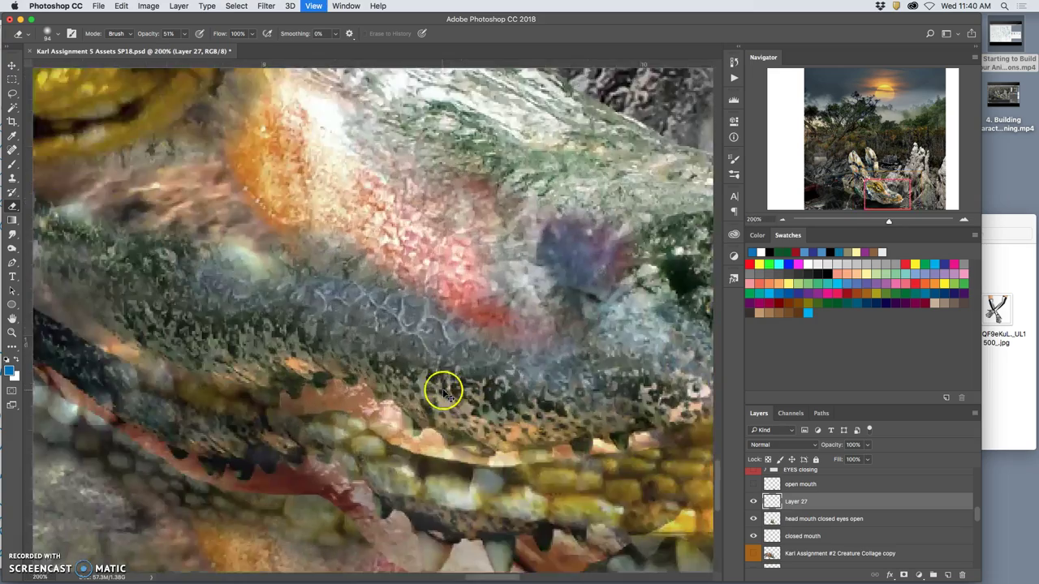
scroll(442, 386, down, 5)
scroll(499, 397, up, 3)
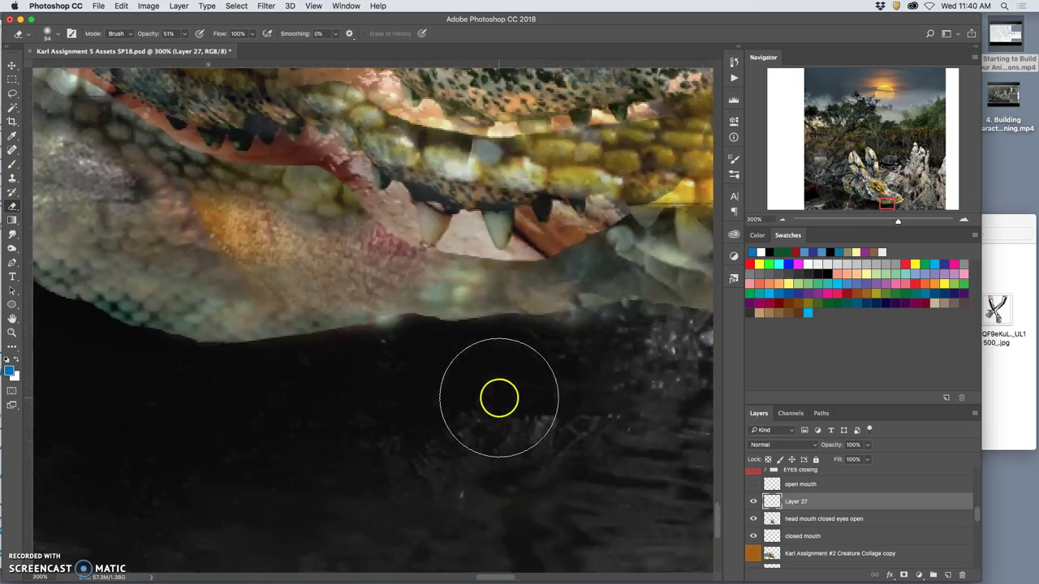
click(752, 484)
click(752, 484)
click(753, 503)
click(754, 502)
click(12, 95)
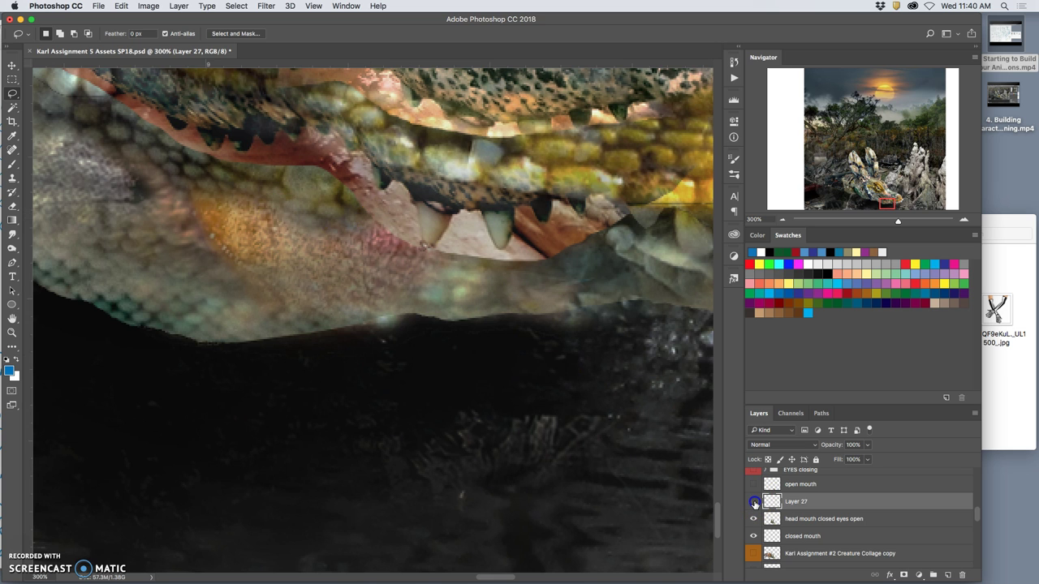
Step: Hide Layer 27, the lizard head and open mouth, leaving the closed mouth layer visible
click(754, 502)
click(754, 502)
click(753, 519)
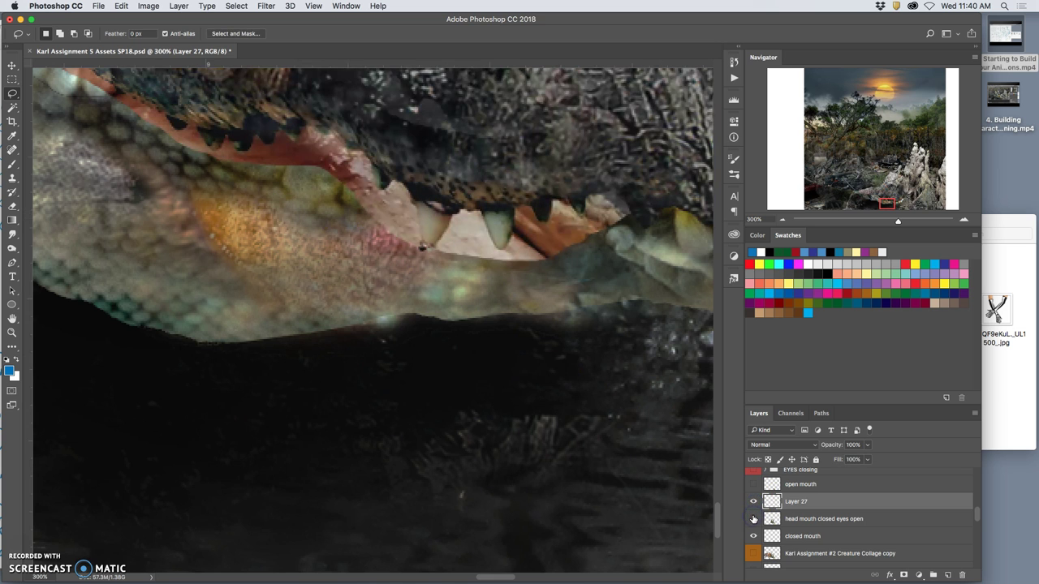
click(753, 519)
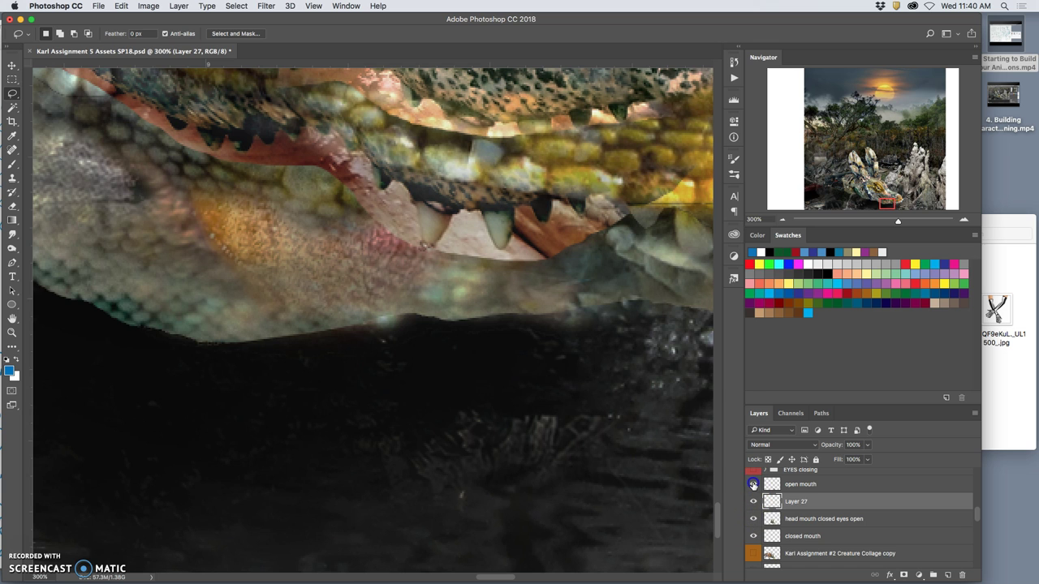
click(753, 502)
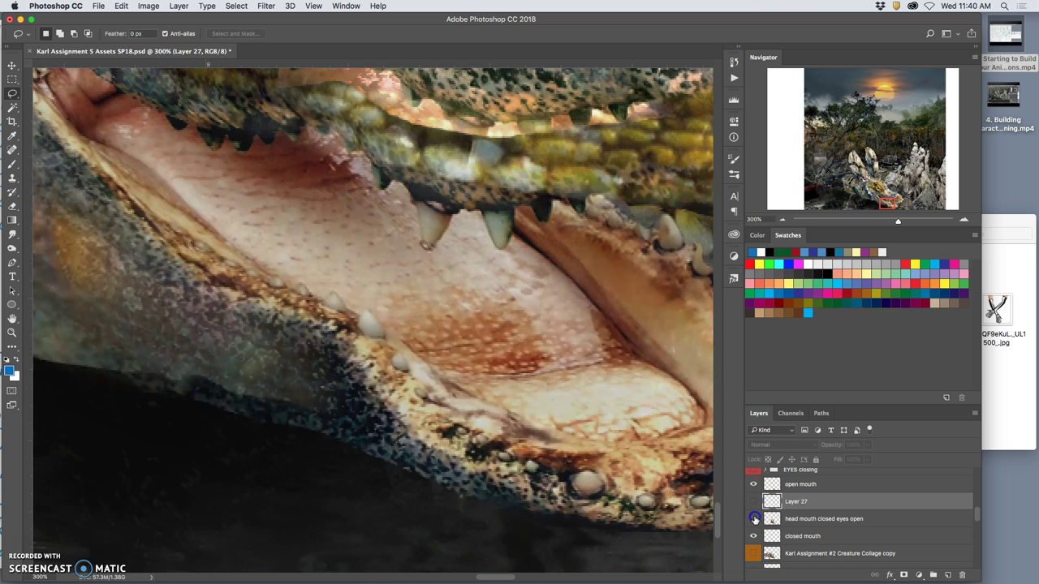
click(754, 518)
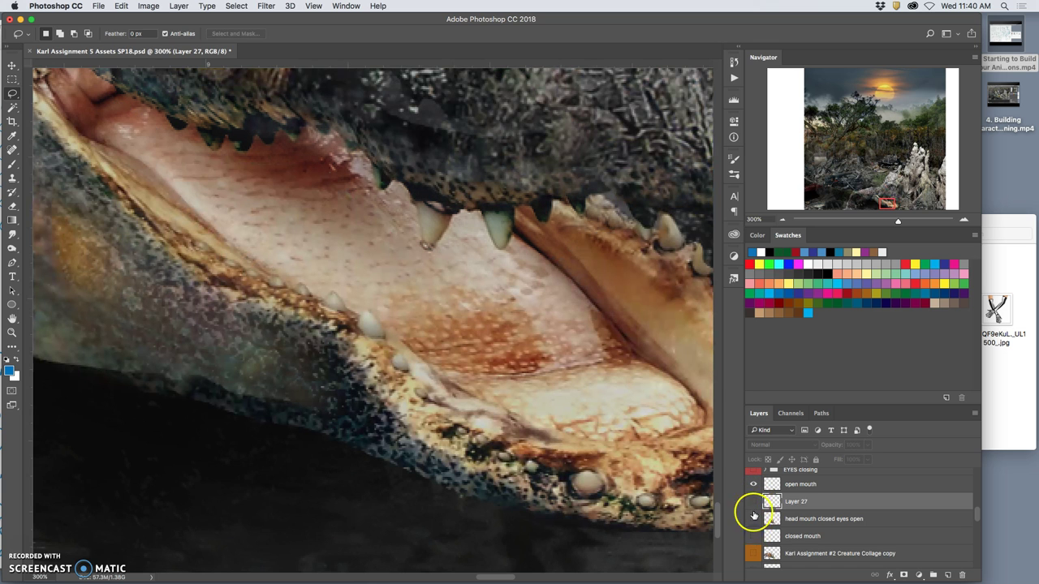
click(753, 484)
click(753, 536)
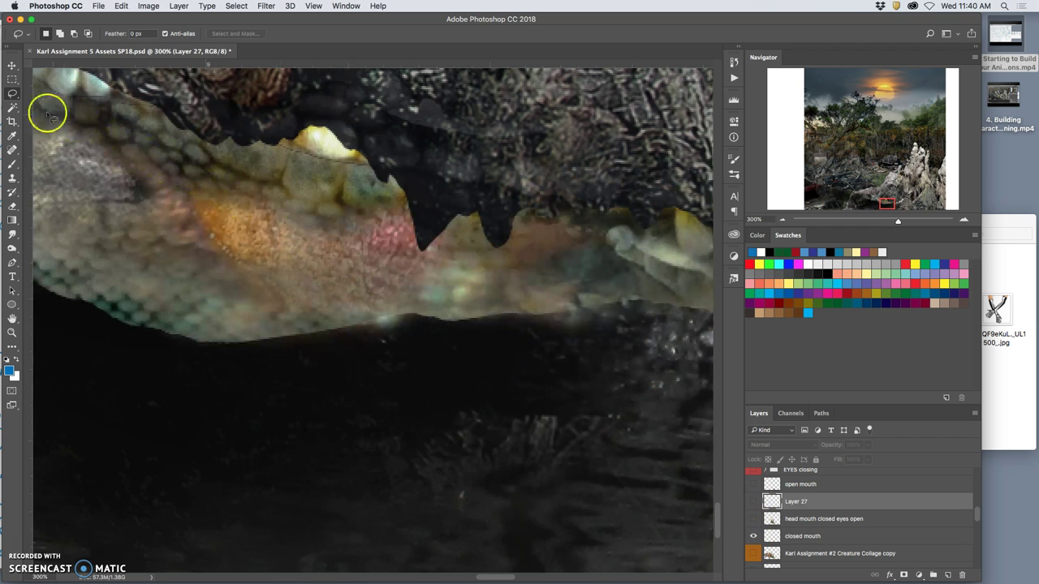
Step: Select the dark region above the jaw by colour, then show and activate the open mouth layer
click(12, 106)
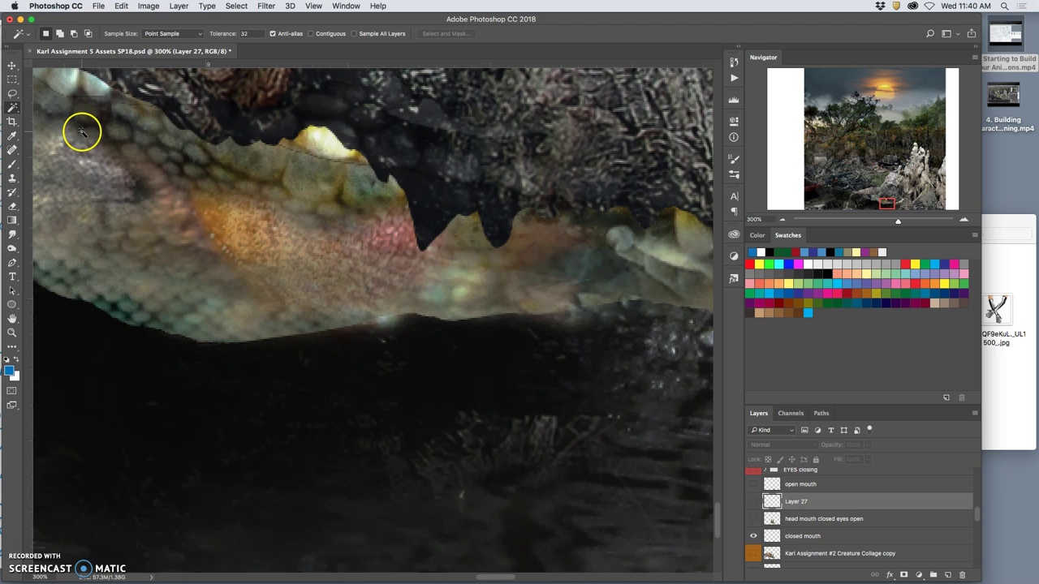
click(421, 190)
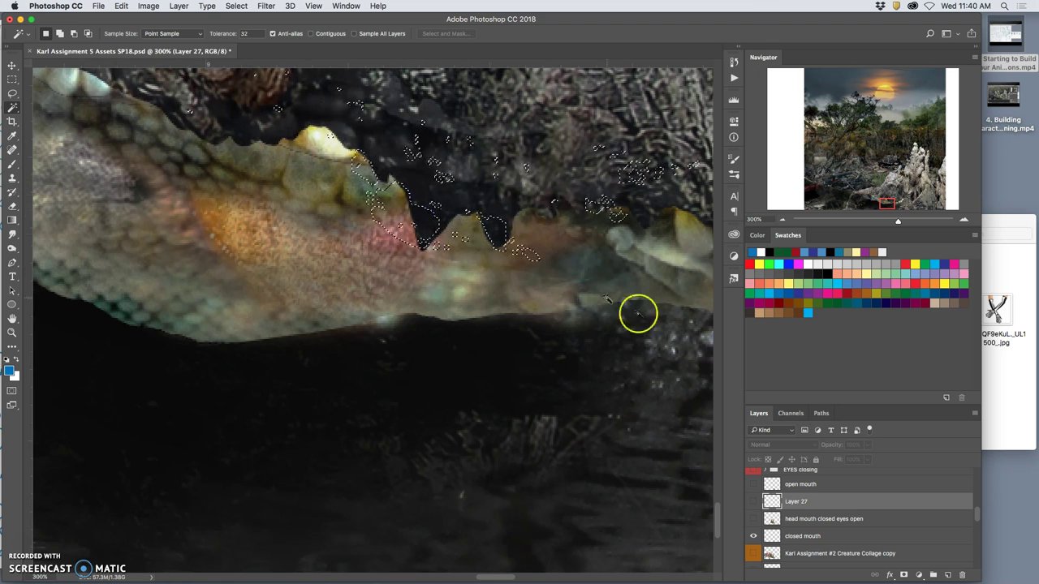
click(832, 535)
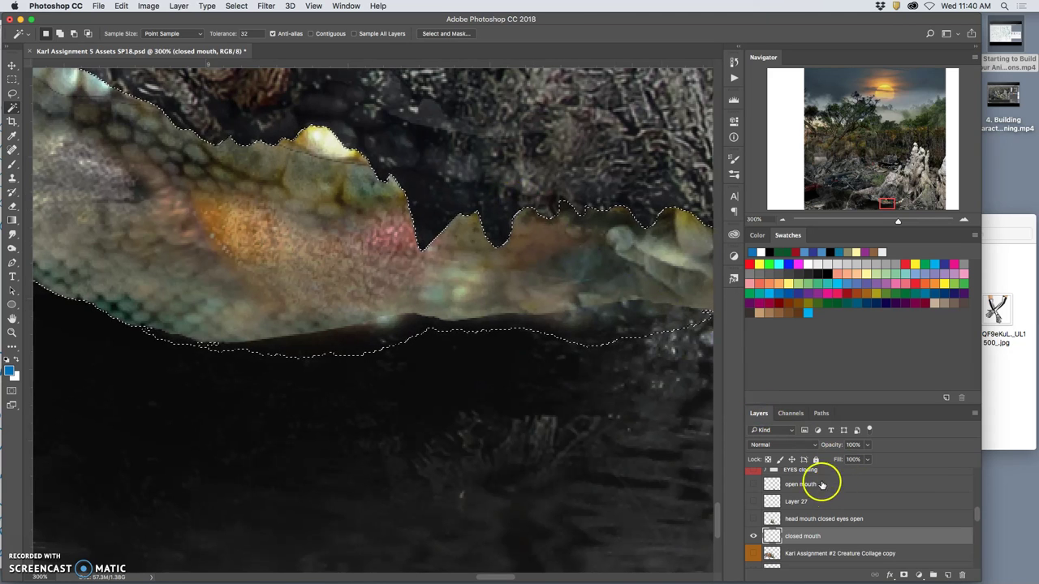
click(754, 485)
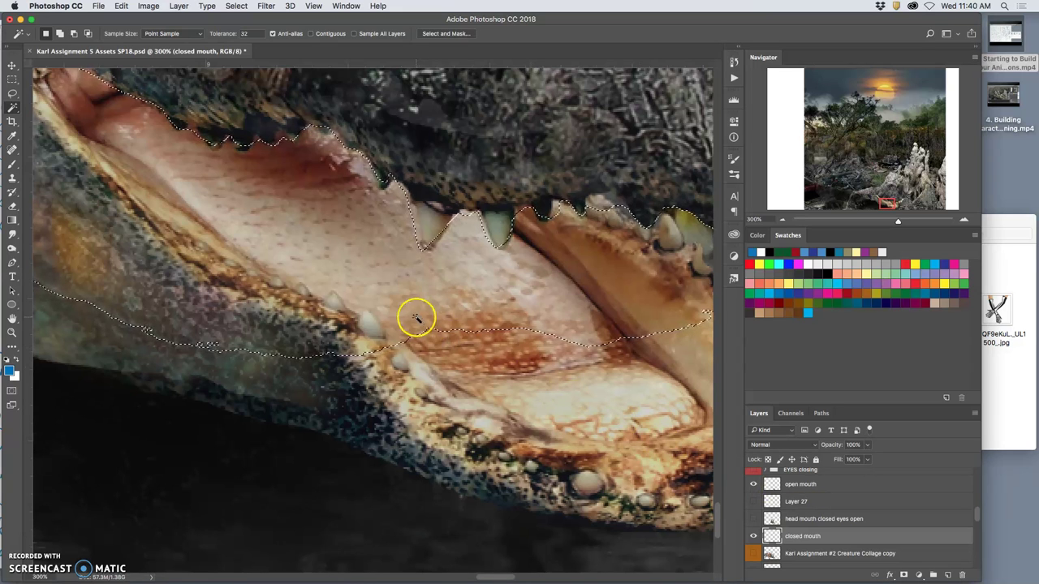
click(12, 79)
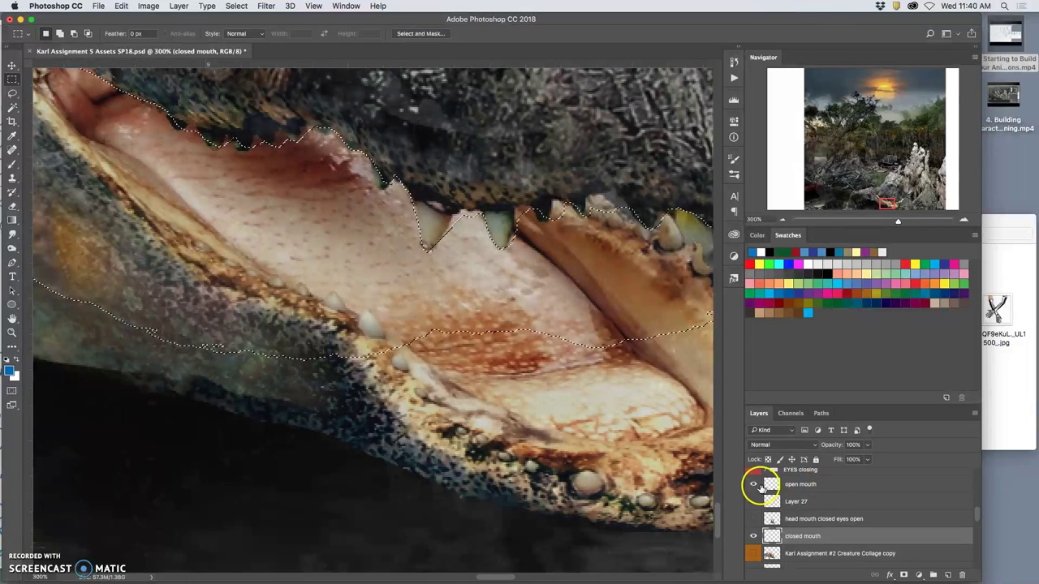
click(796, 485)
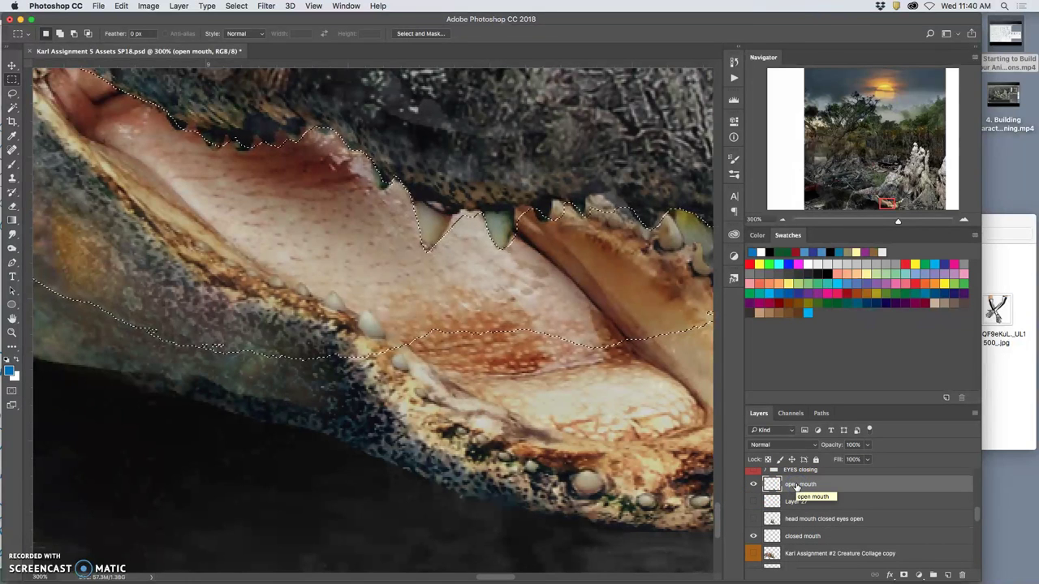
Step: Copy the jaw selection to new Layer 28 and show the head mouth closed eyes open layer
key(cmd+j)
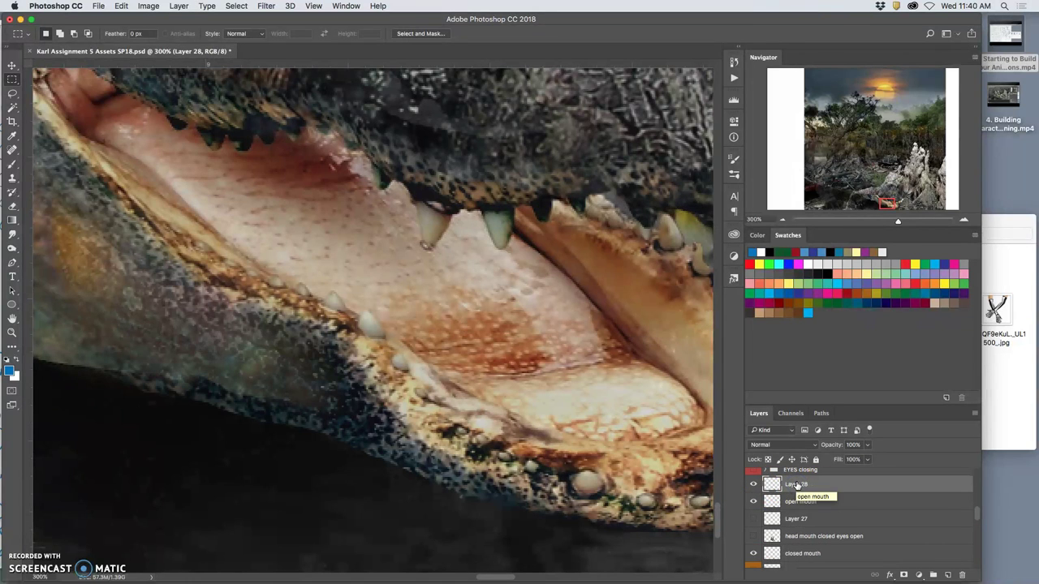
click(753, 503)
click(753, 537)
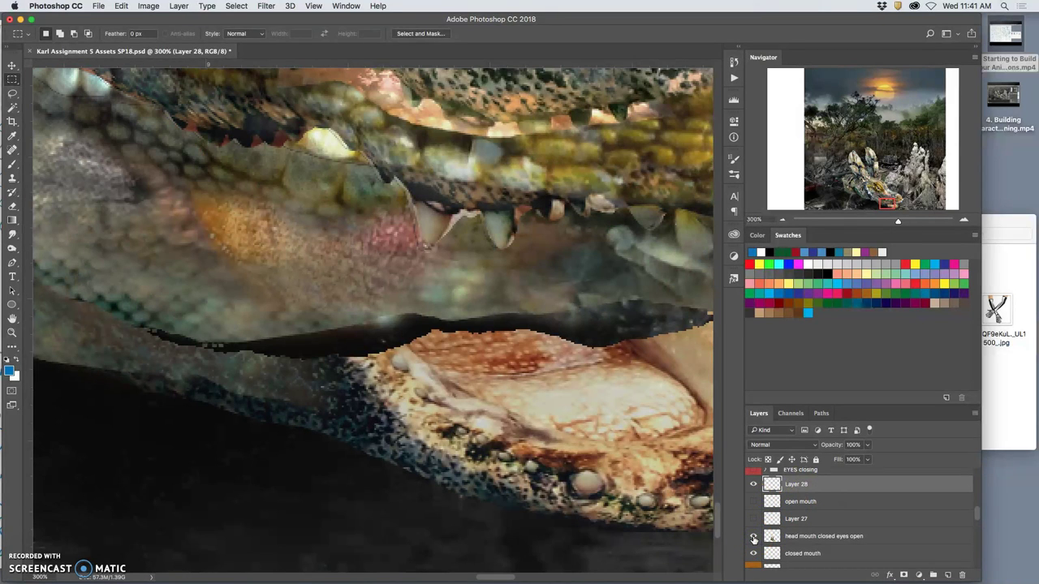
key(cmd+minus)
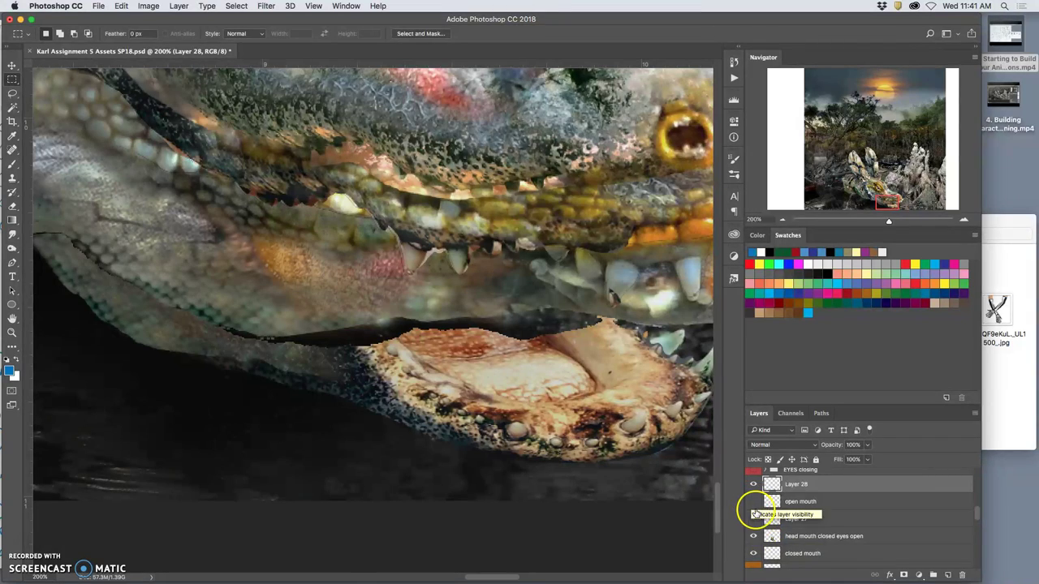
Step: Zoom out to the whole head, leaving open mouth and Layer 27 hidden and closed mouth showing
click(754, 520)
key(cmd+minus)
key(cmd+minus)
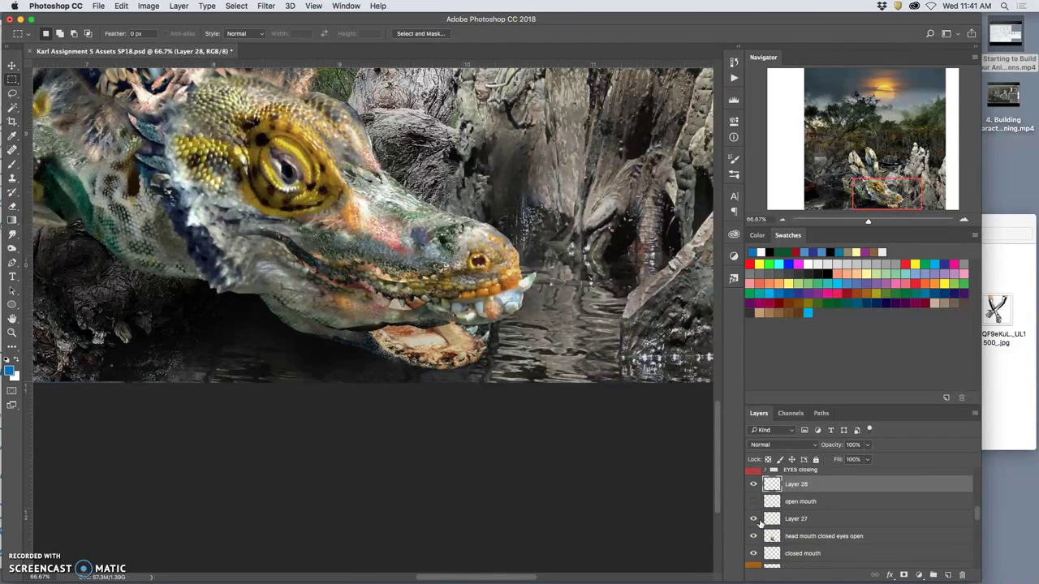
click(753, 501)
click(753, 502)
click(753, 518)
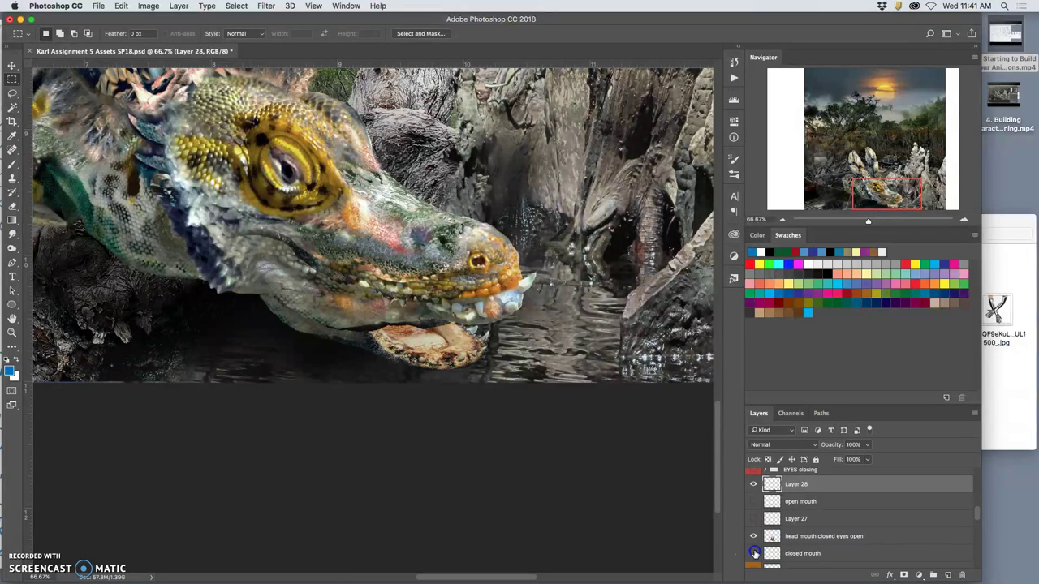
click(754, 553)
click(754, 553)
click(12, 93)
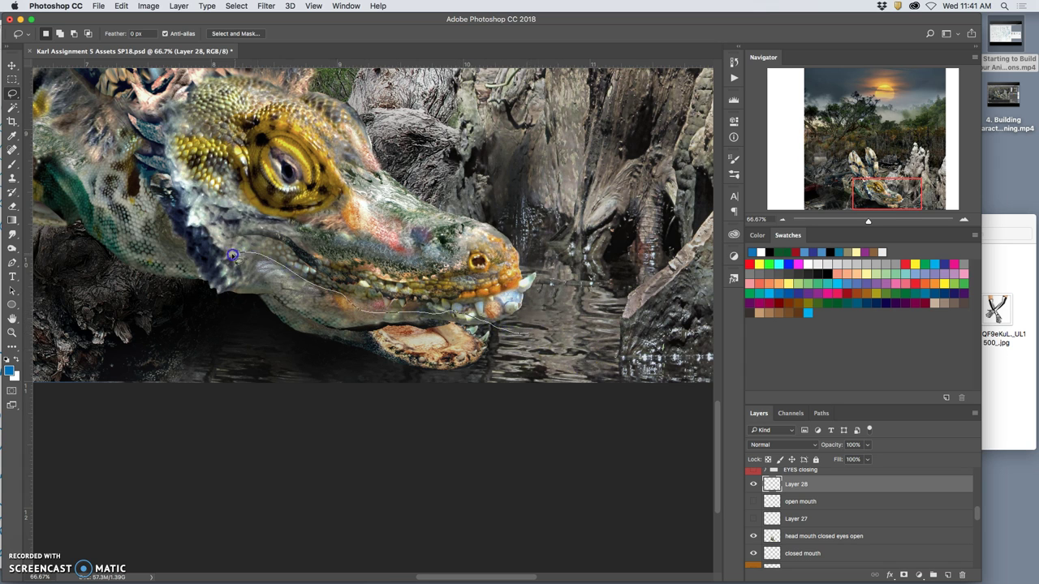
Step: Delete Layer 28's jaw piece hanging below the mouth, then erase leftover pixels at 51% opacity
mouse_move(202, 281)
mouse_down()
mouse_move(225, 344)
mouse_move(417, 441)
mouse_move(538, 417)
mouse_up()
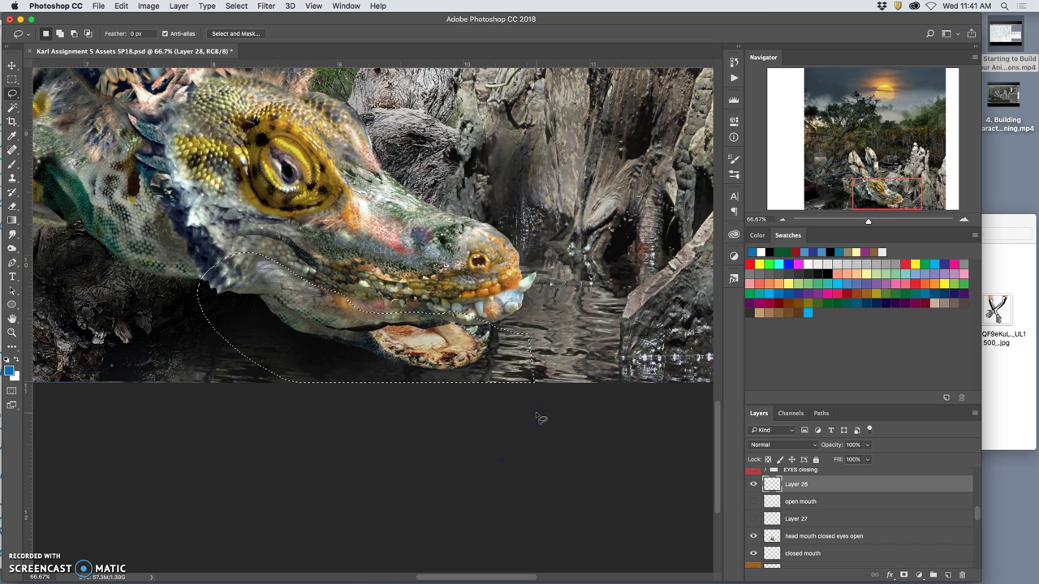
click(585, 398)
scroll(547, 378, up, 2)
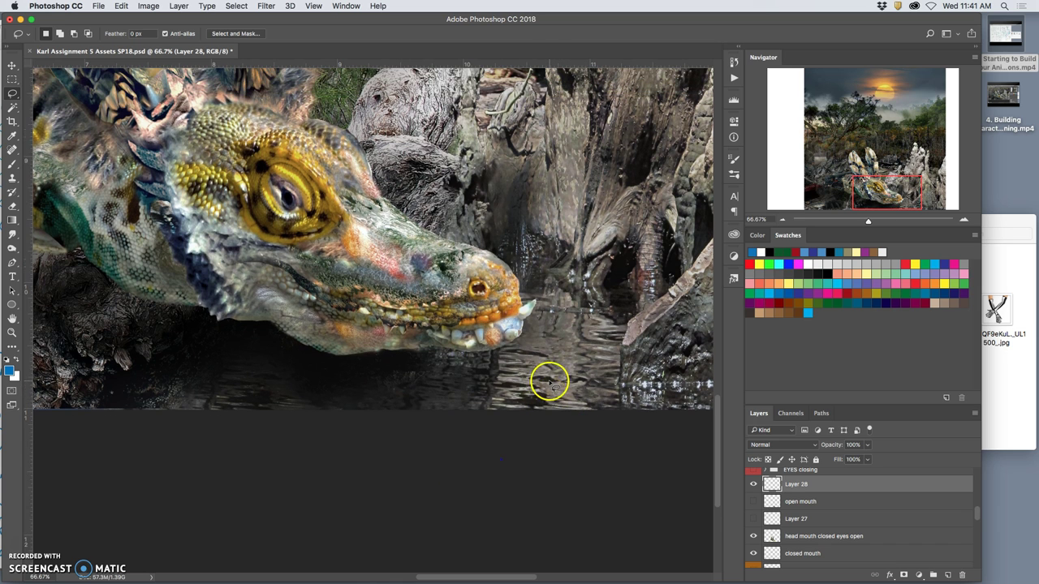
click(753, 484)
click(753, 484)
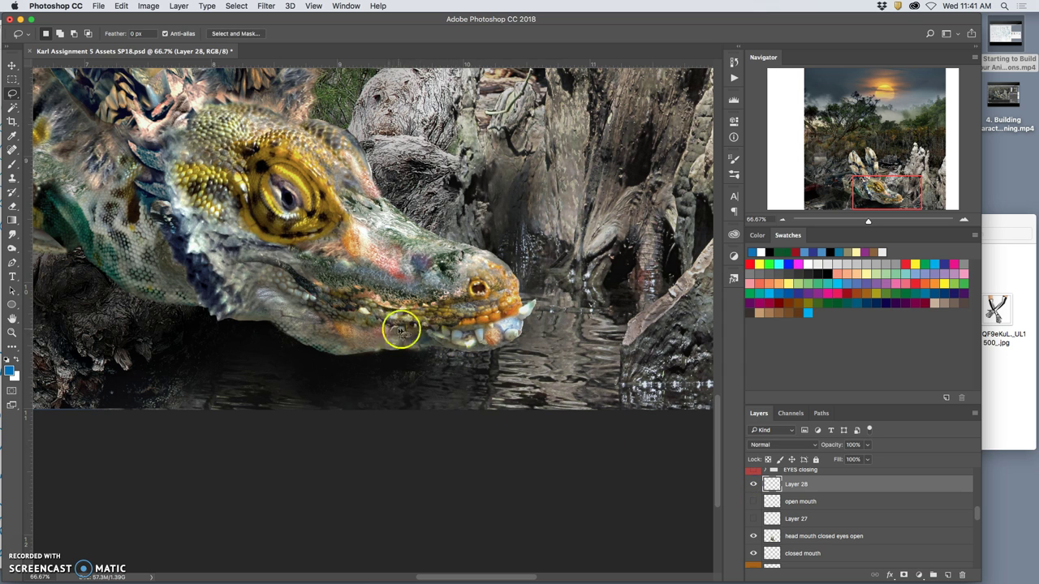
click(753, 485)
click(753, 484)
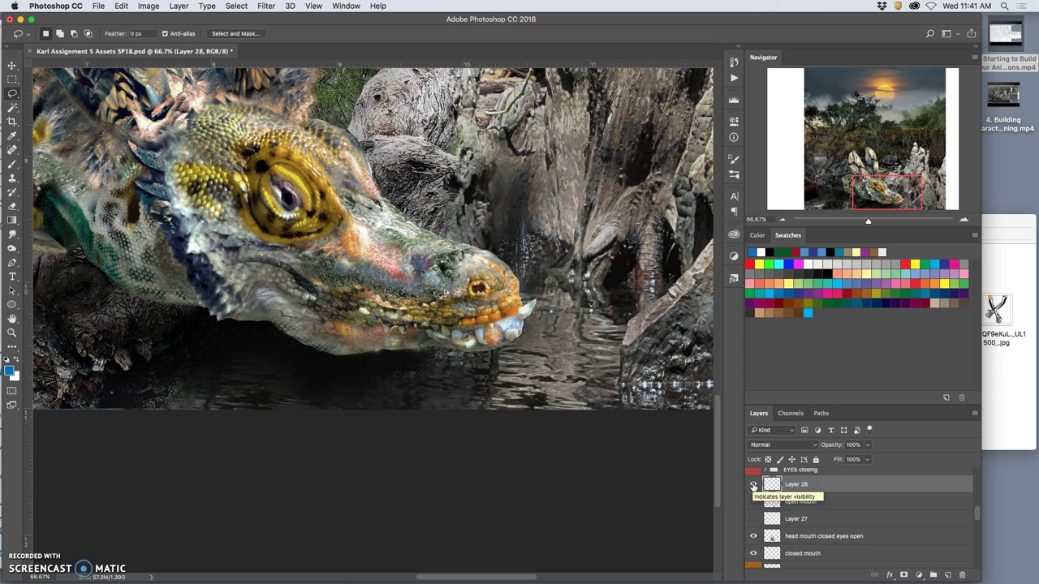
click(753, 484)
click(753, 484)
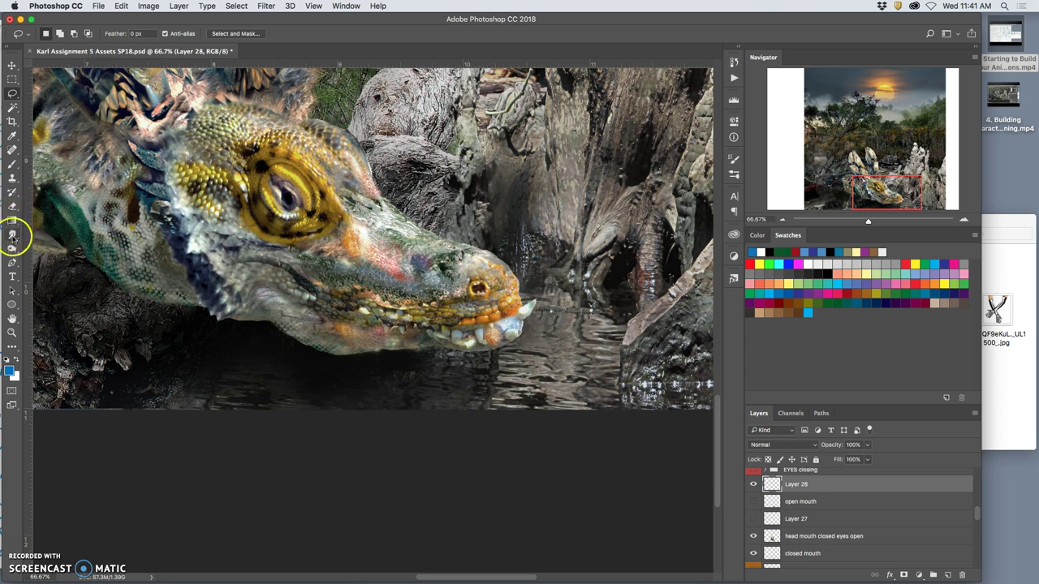
click(12, 205)
mouse_move(330, 284)
mouse_down()
mouse_move(261, 263)
mouse_move(281, 264)
mouse_move(225, 264)
mouse_move(430, 308)
mouse_up()
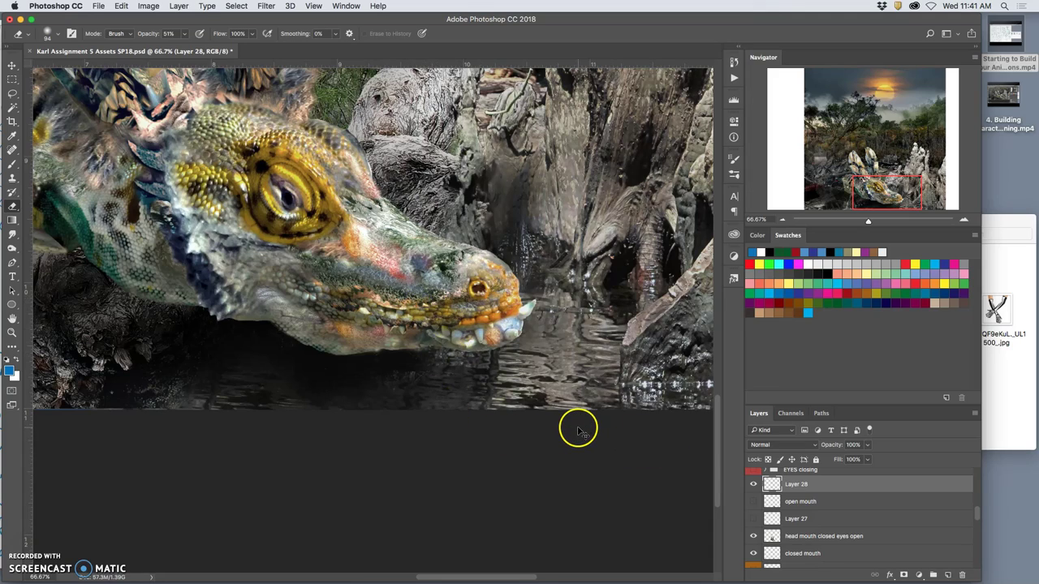
Step: Darken the closed mouth layer with Levels, setting the midtone input to 0.80
key(super+minus)
key(super+minus)
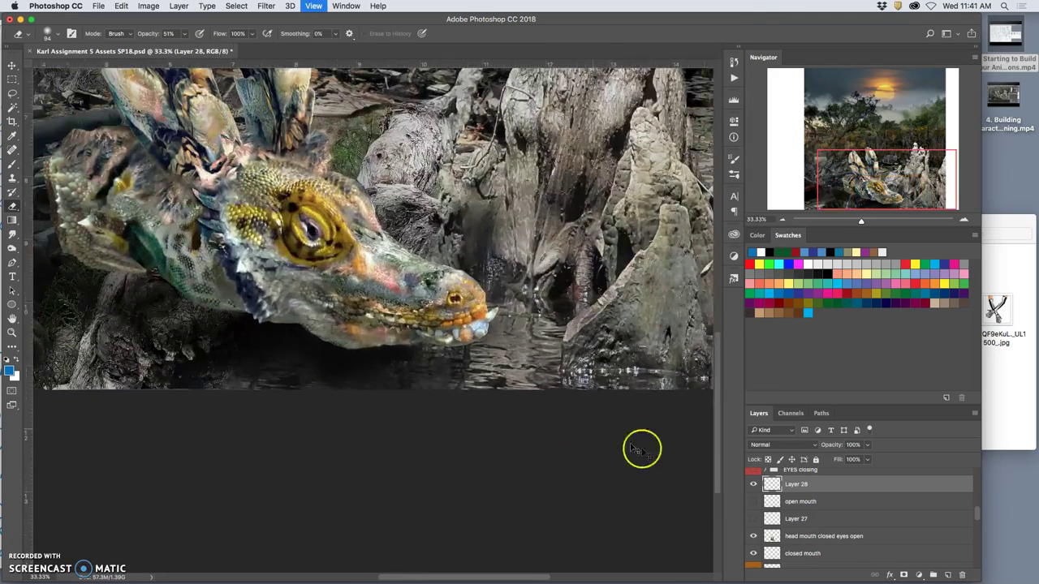
key(super+plus)
click(754, 554)
click(792, 553)
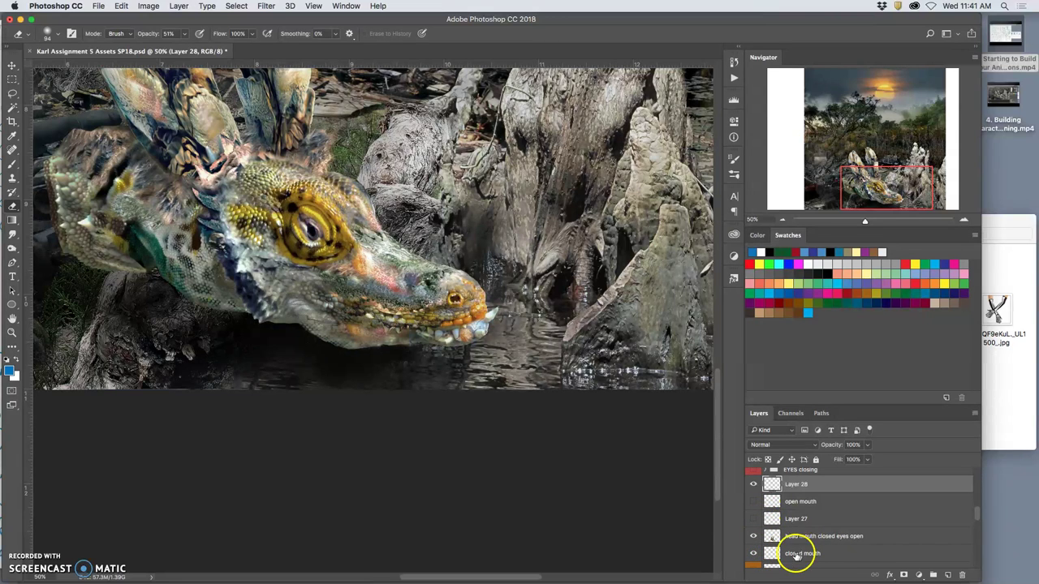
click(151, 7)
click(486, 156)
mouse_move(796, 198)
mouse_down()
mouse_move(784, 200)
mouse_move(816, 199)
mouse_up()
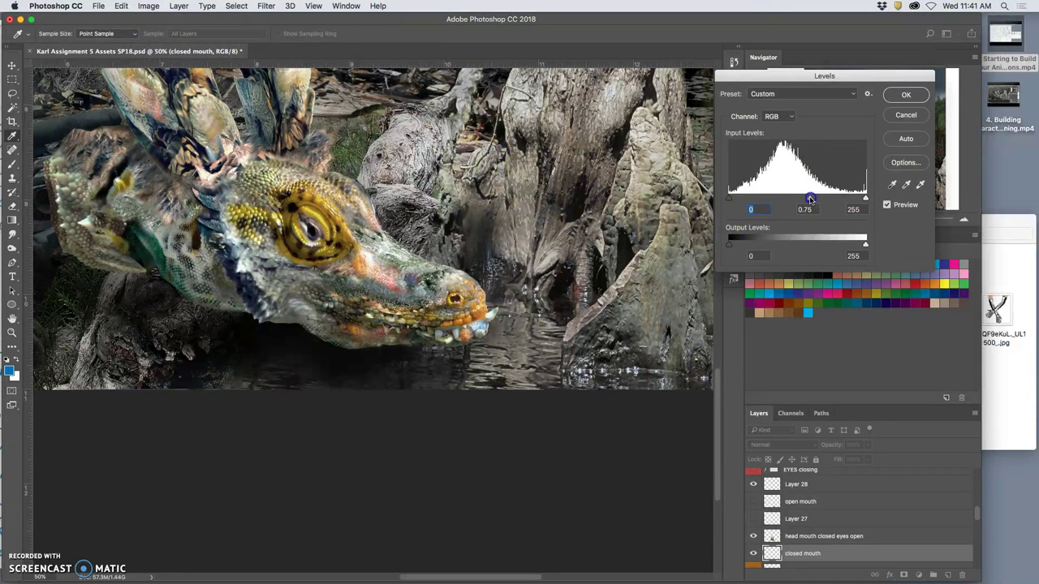
drag(810, 199, 807, 199)
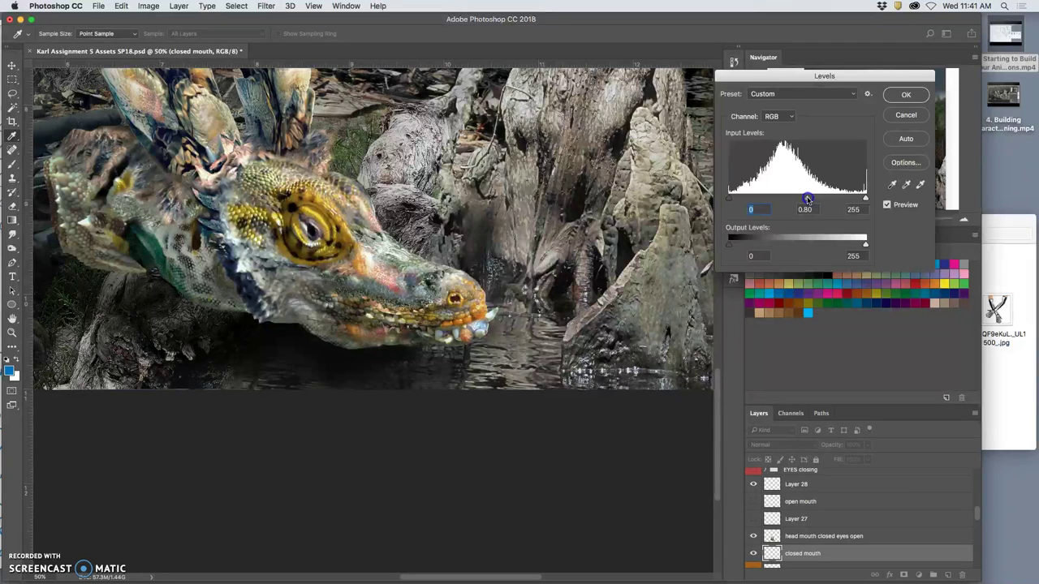
click(902, 94)
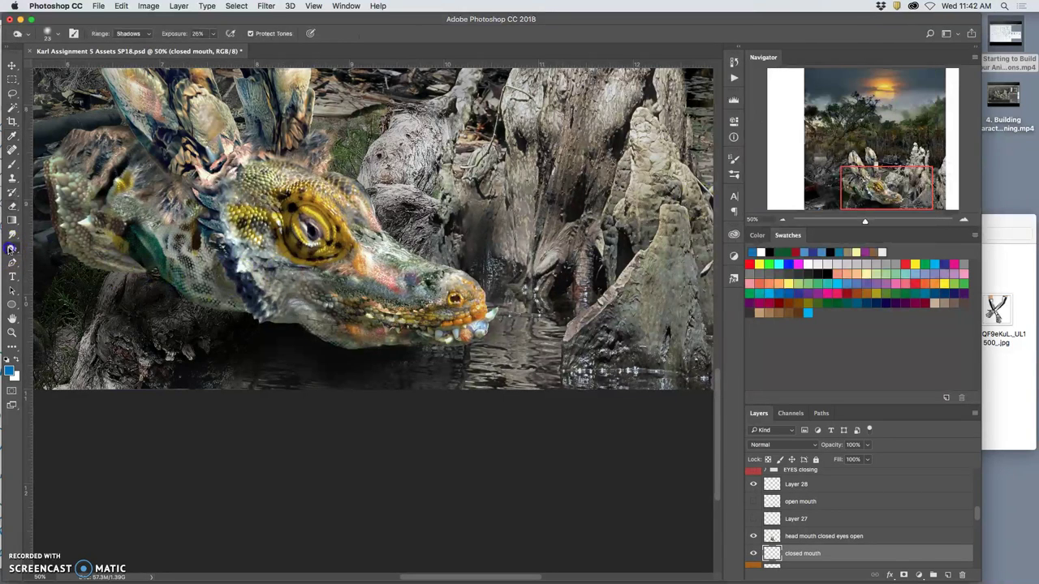
Step: Set the toning tool on Layer 28 to a 63 px brush, Midtones range, 28% exposure
click(12, 247)
click(797, 485)
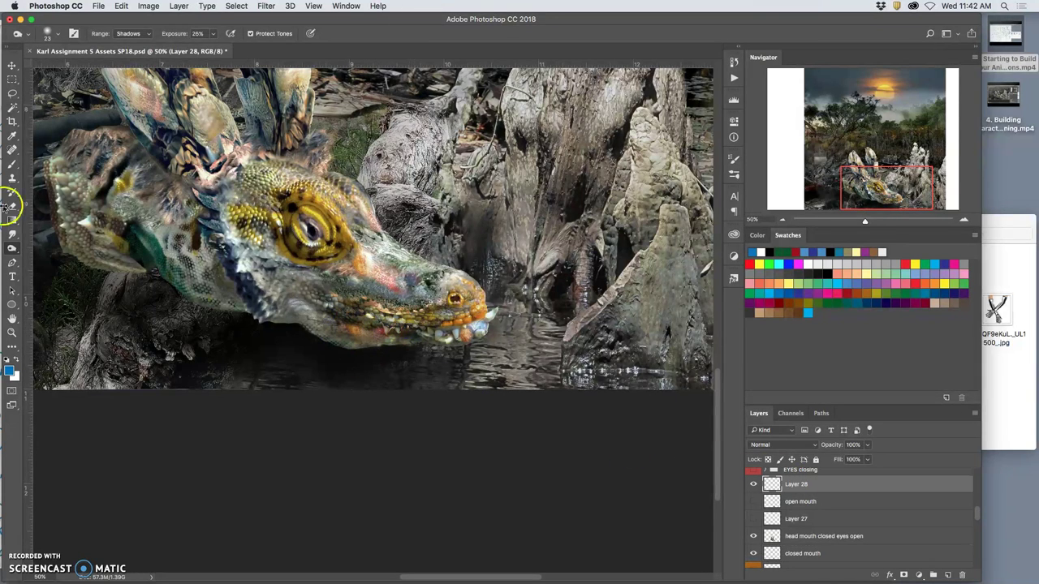
click(12, 246)
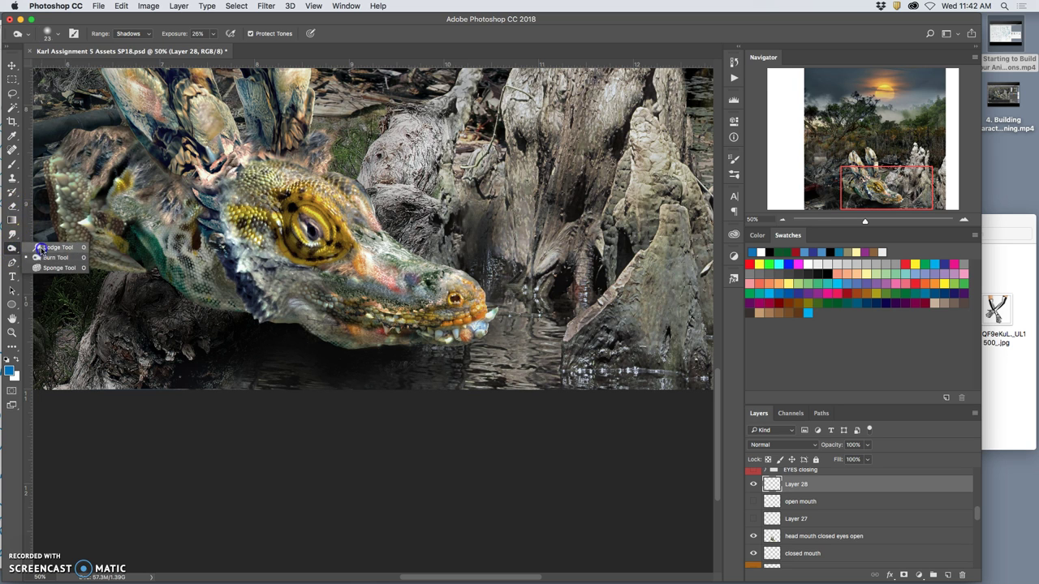
click(47, 248)
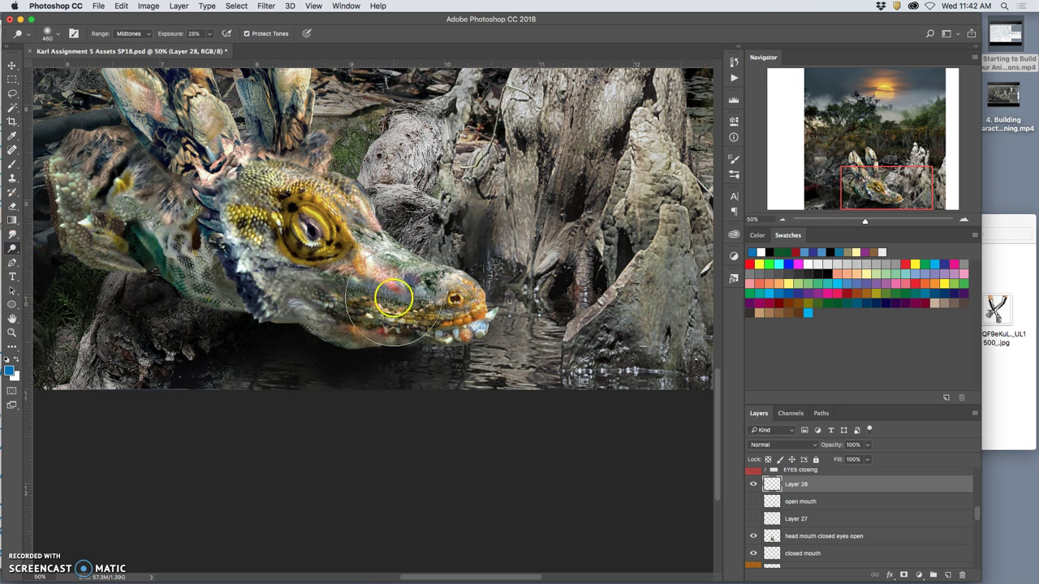
click(62, 36)
drag(114, 68, 82, 64)
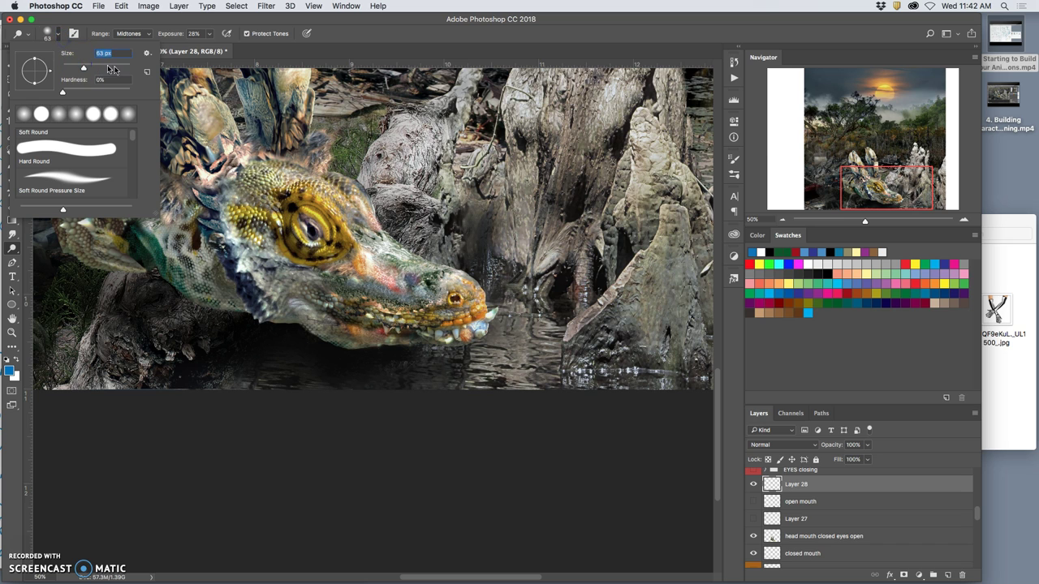
click(388, 325)
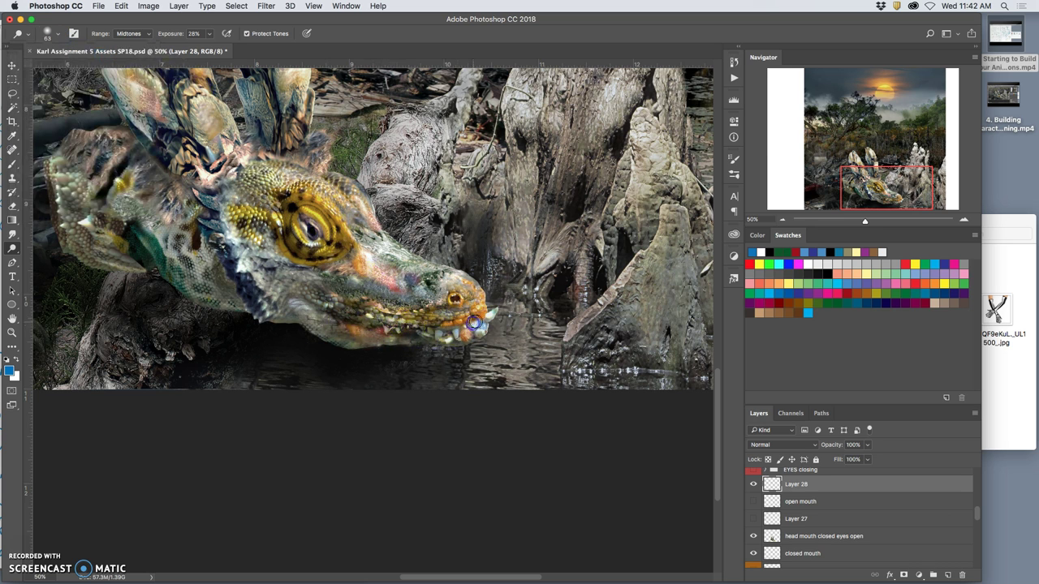
click(754, 497)
click(754, 500)
Step: Move the head mouth closed eyes open layer up and try merging Layer 28 into it, undoing the move
click(754, 485)
click(754, 485)
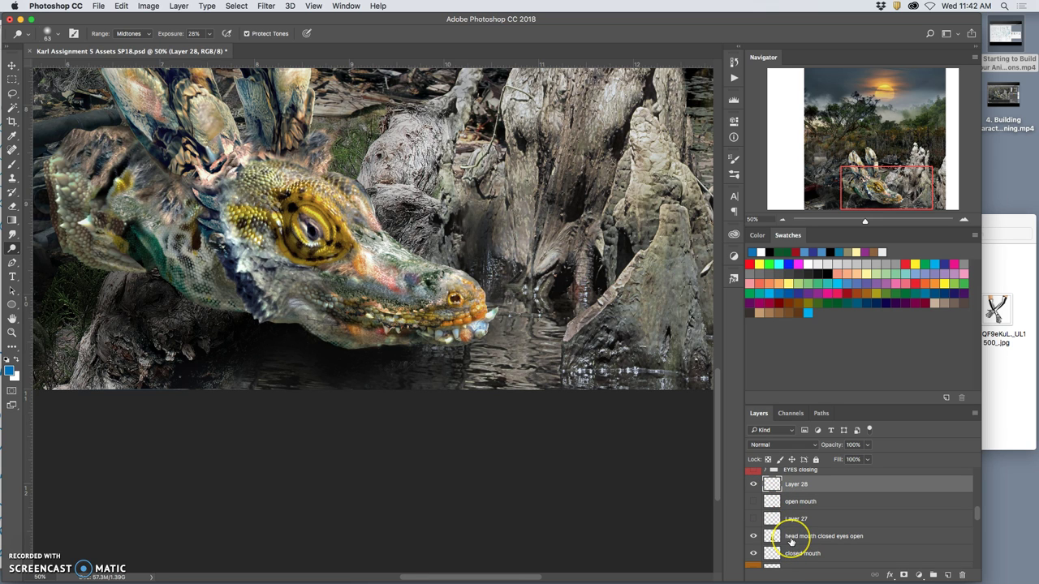
drag(791, 541, 790, 490)
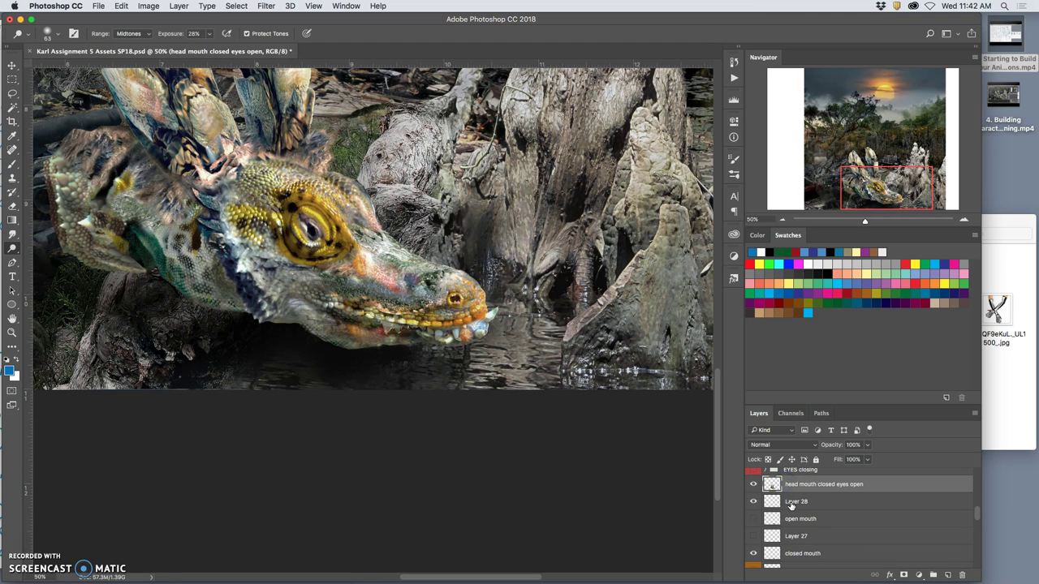
shift+click(792, 503)
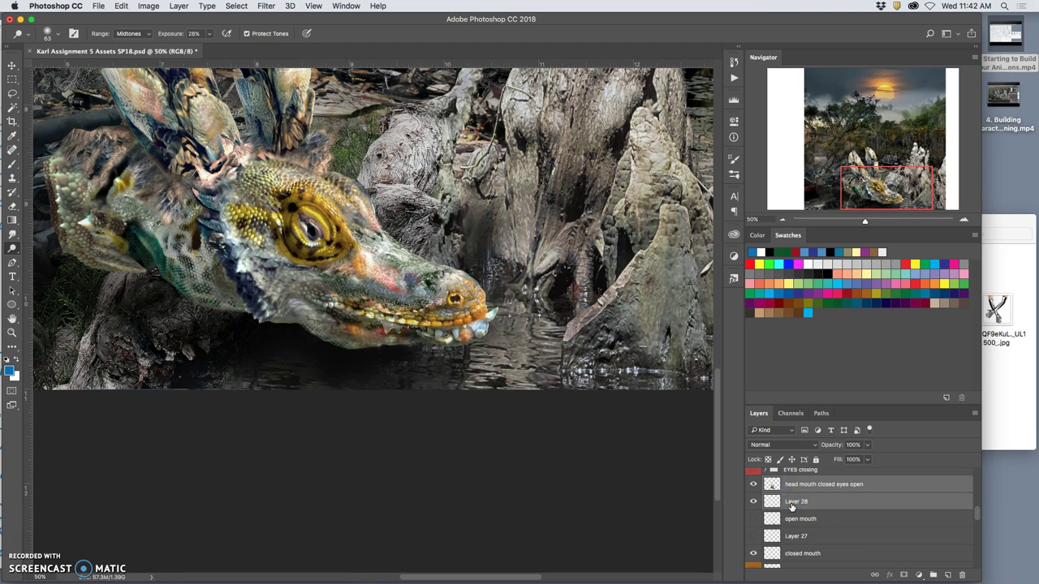
key(ctrl+e)
drag(767, 484, 785, 522)
click(754, 536)
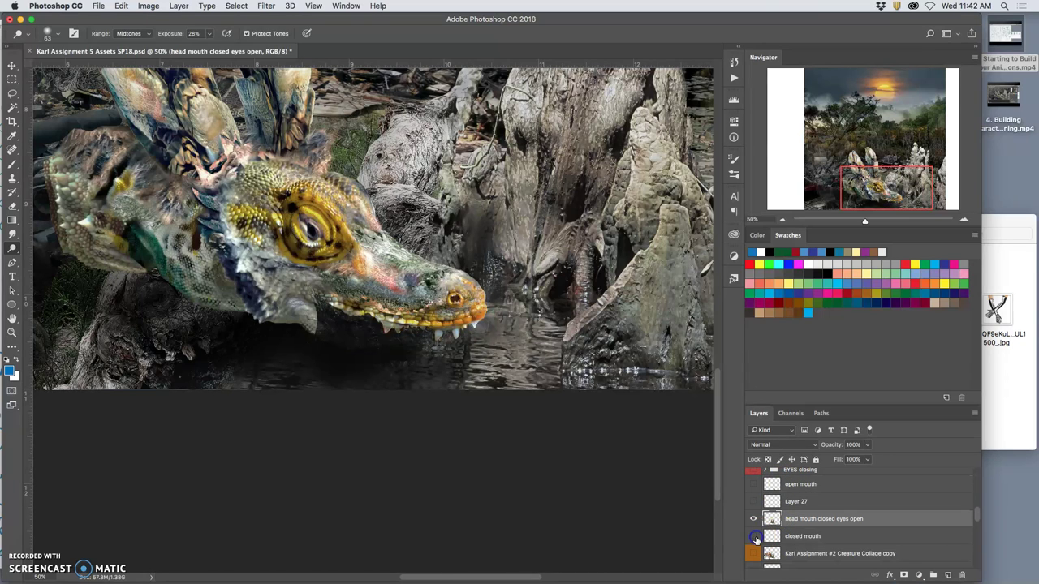
click(755, 538)
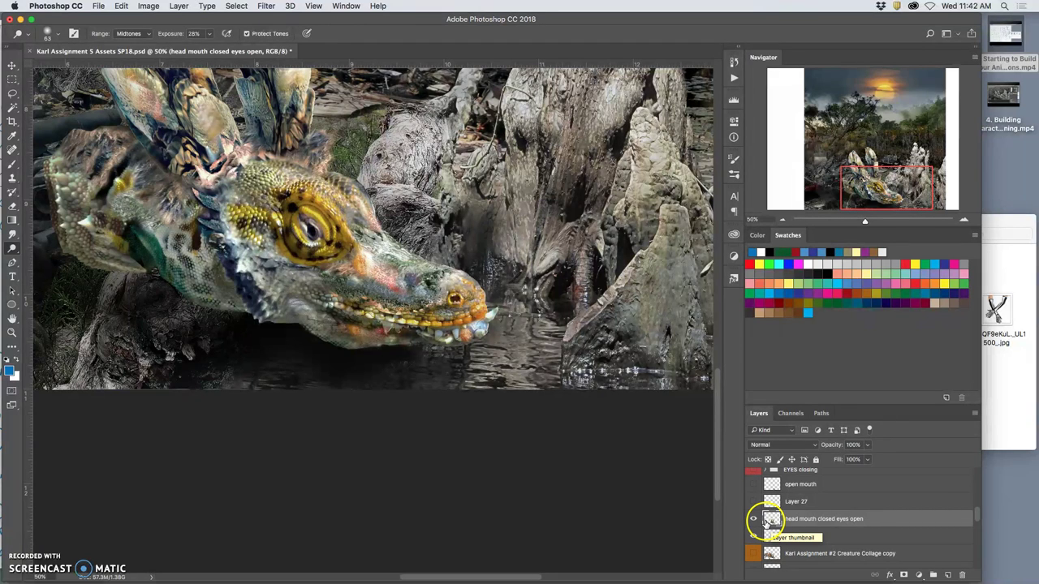
key(super+z)
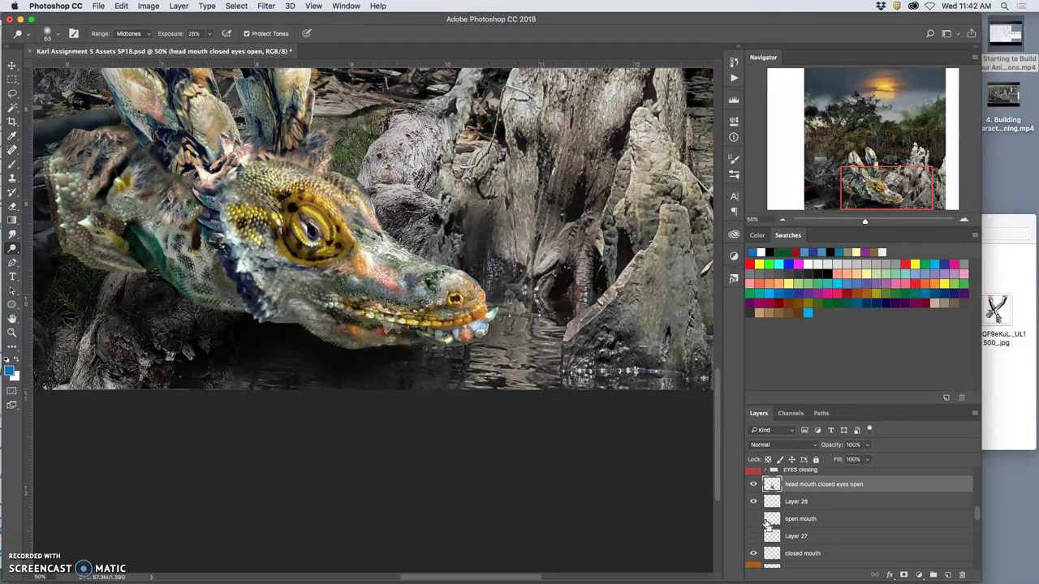
key(super+z)
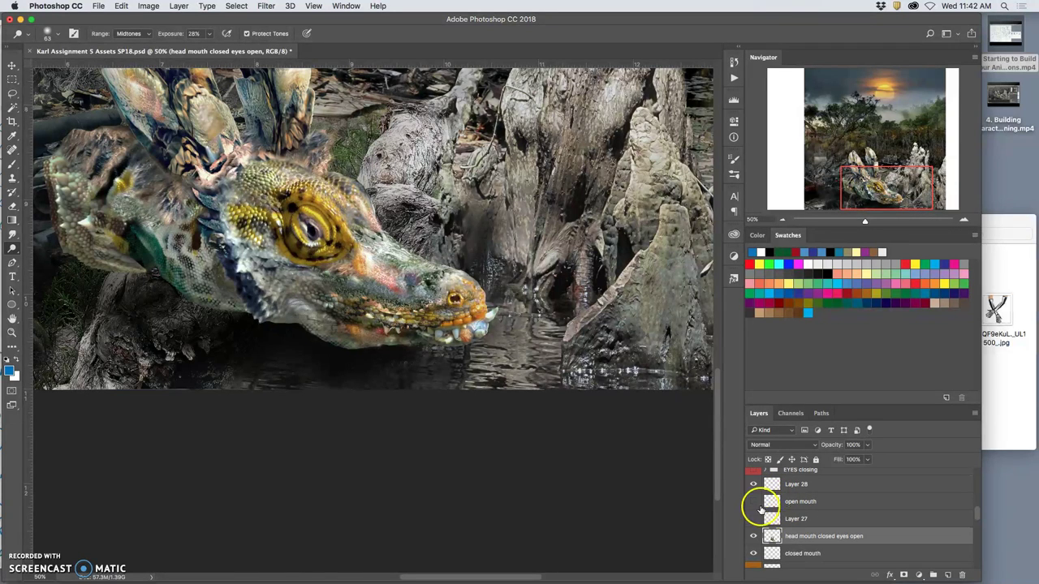
drag(772, 534, 781, 496)
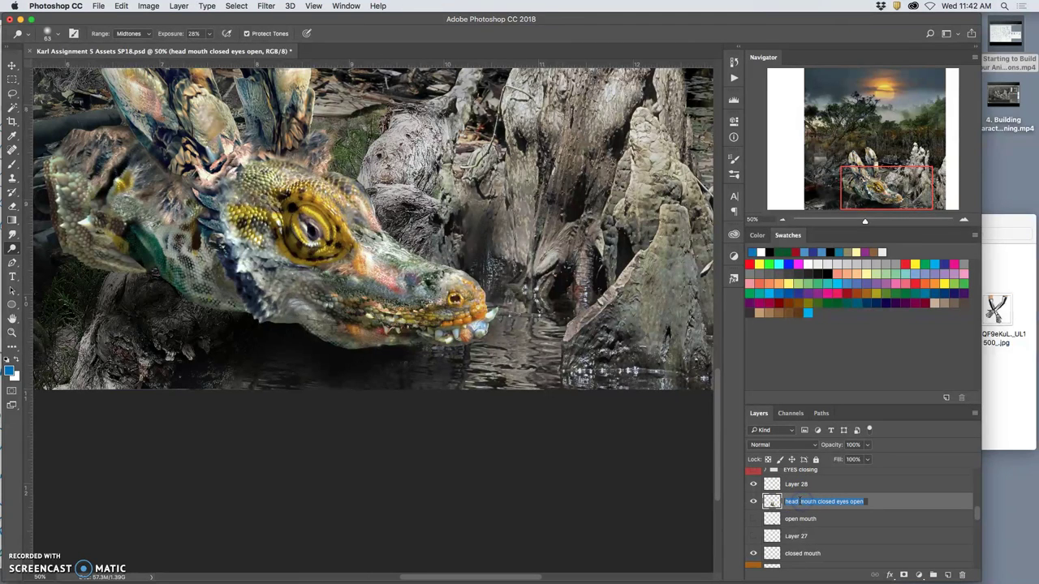
Step: Merge Layer 28 with the head layer as 'head mouth closed eyes open' and place it below Layer 27
double_click(796, 485)
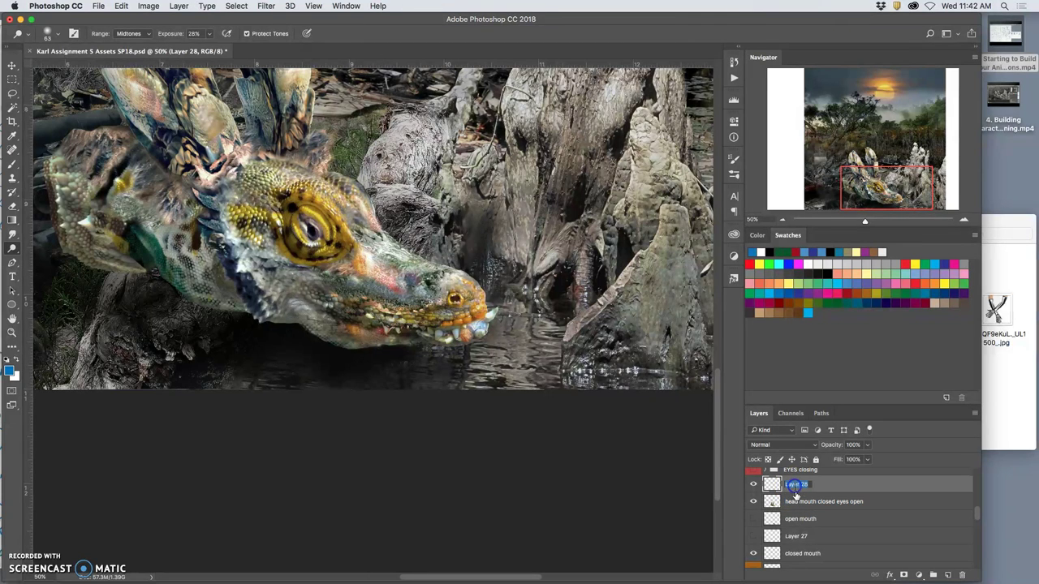
shift+click(804, 502)
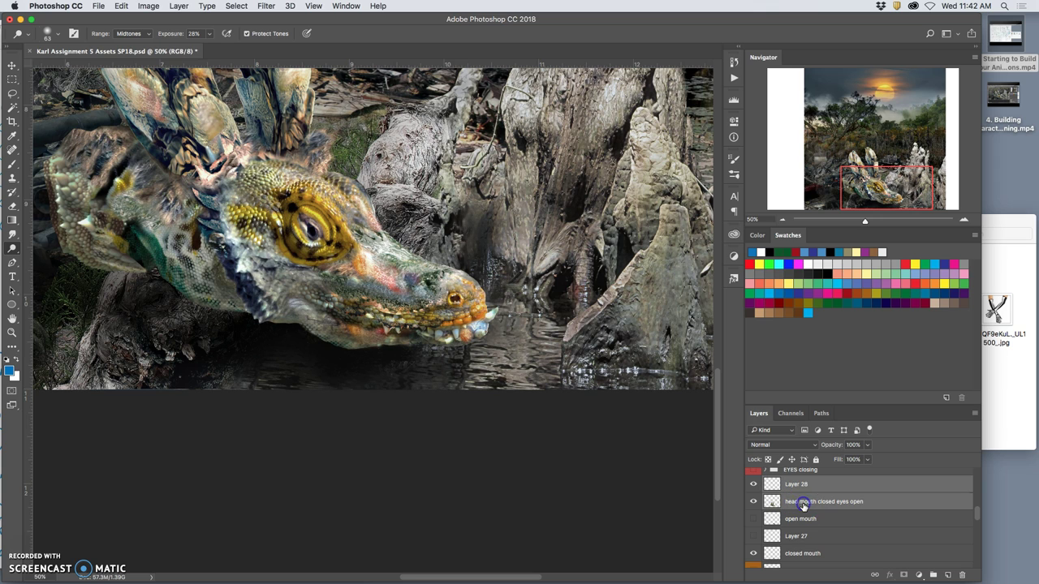
key(super+e)
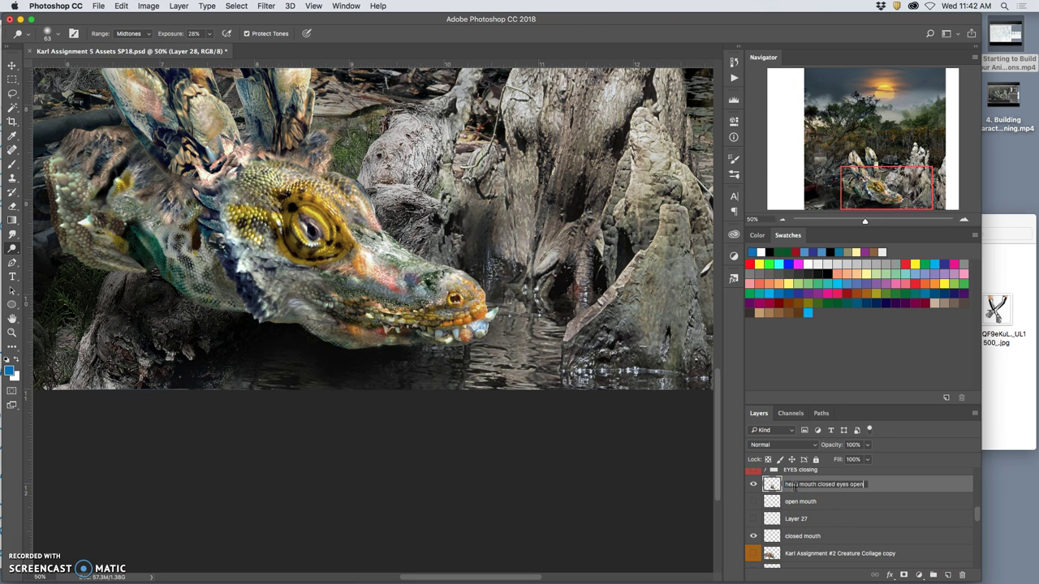
click(816, 495)
drag(791, 485, 783, 523)
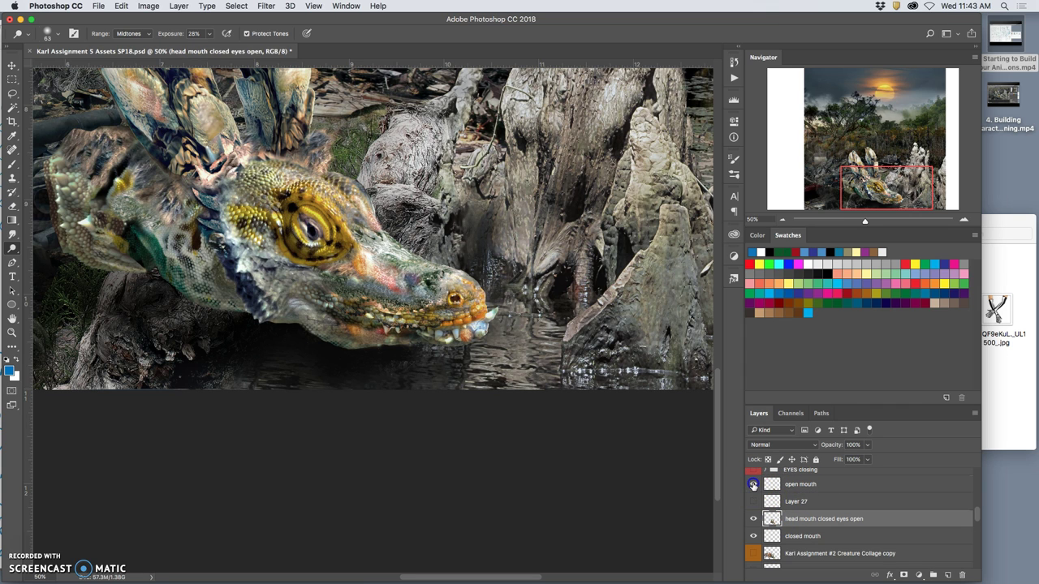
click(753, 484)
click(753, 484)
Step: Merge Layer 27 down into the head layer
click(753, 501)
click(788, 501)
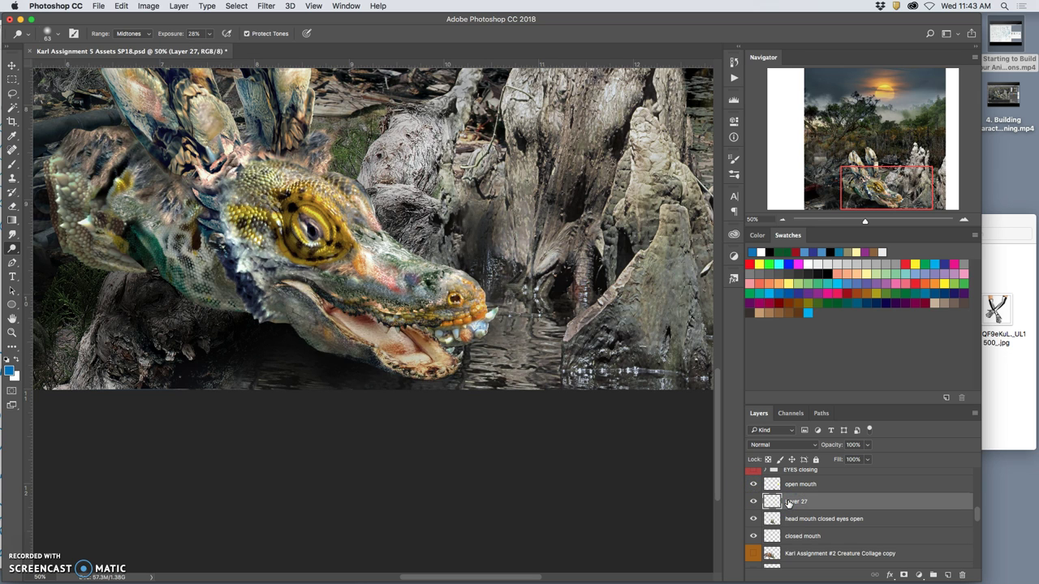
key(super+e)
click(753, 484)
click(753, 502)
click(753, 502)
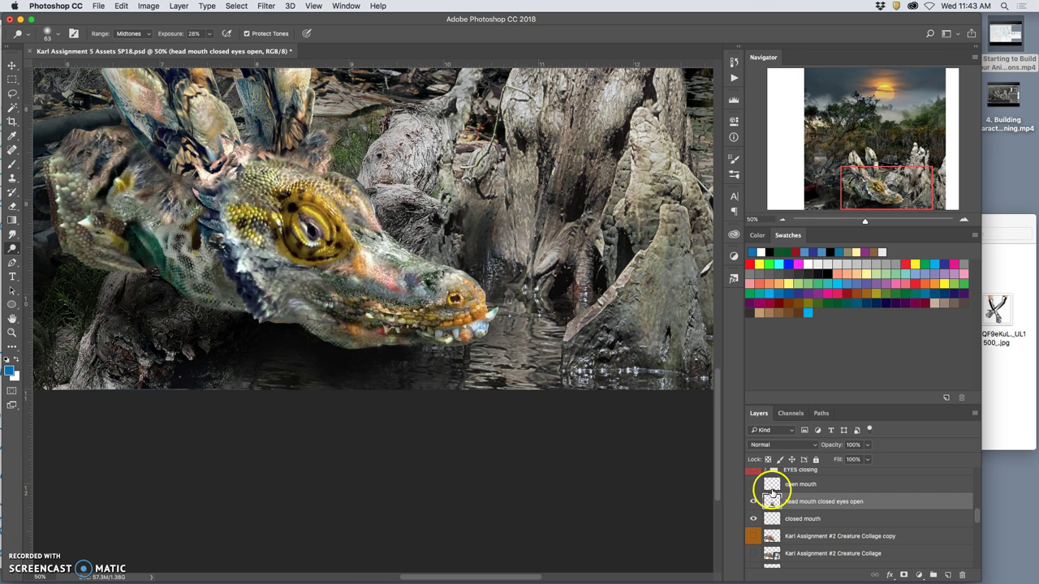
Step: Move the head layer above open mouth, show open mouth and hide closed mouth
drag(793, 504, 782, 490)
click(753, 502)
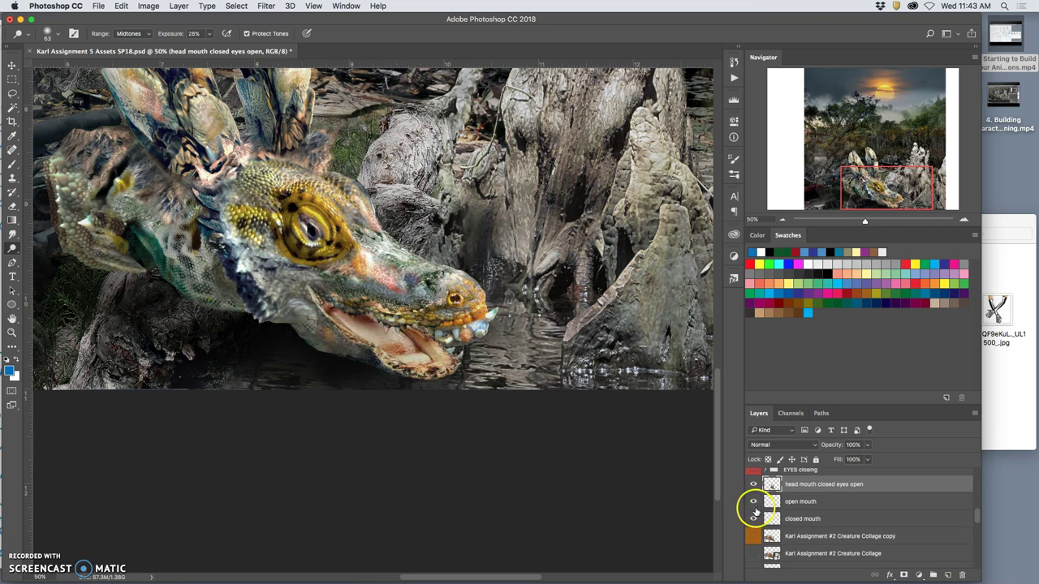
click(753, 519)
click(752, 520)
click(753, 519)
click(753, 502)
click(753, 503)
click(754, 484)
click(754, 484)
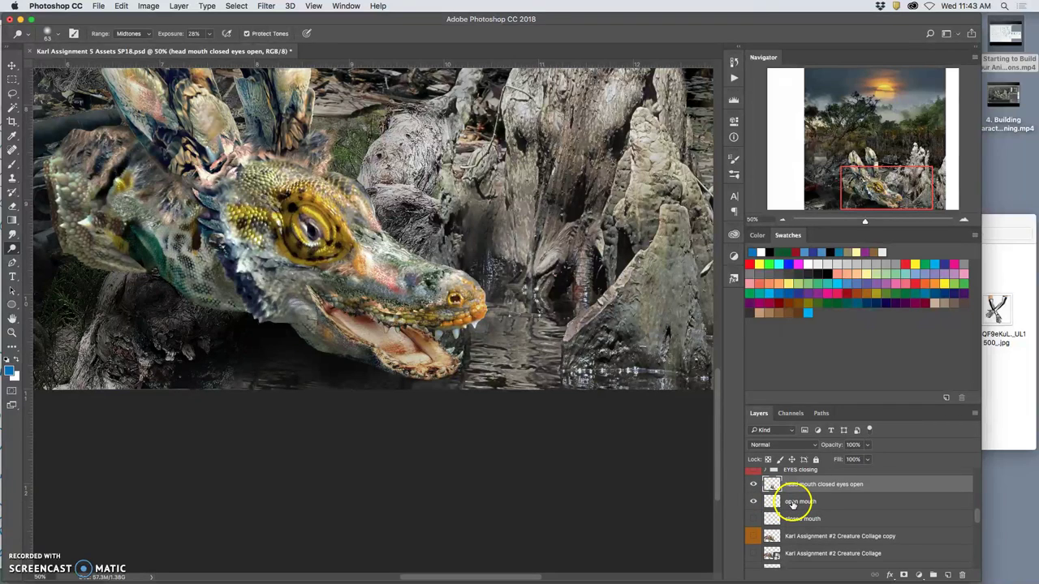
Step: Select open mouth and check the jaw by toggling the head and open mouth layers
click(793, 502)
click(753, 486)
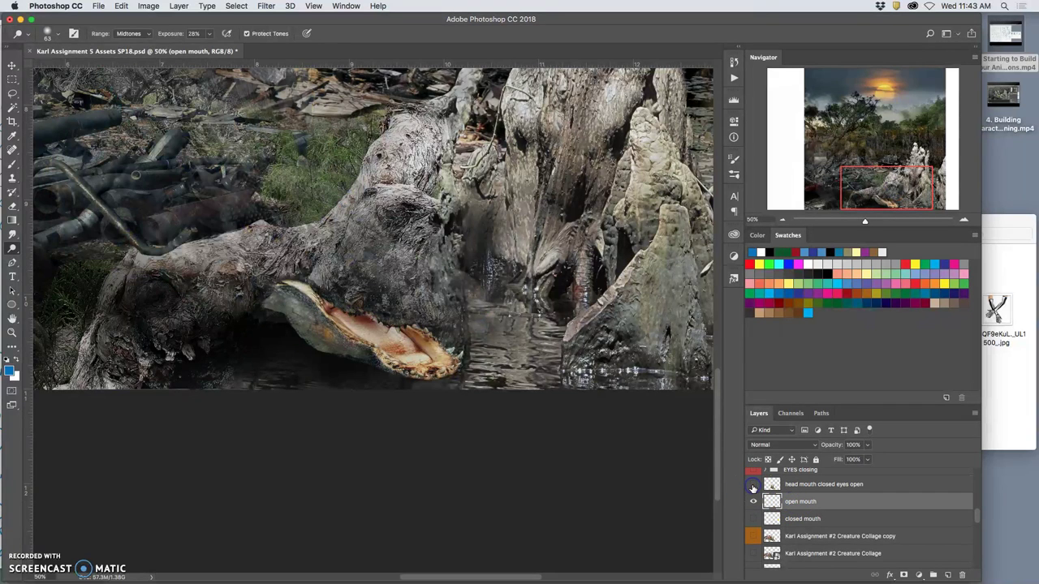
click(753, 485)
click(754, 501)
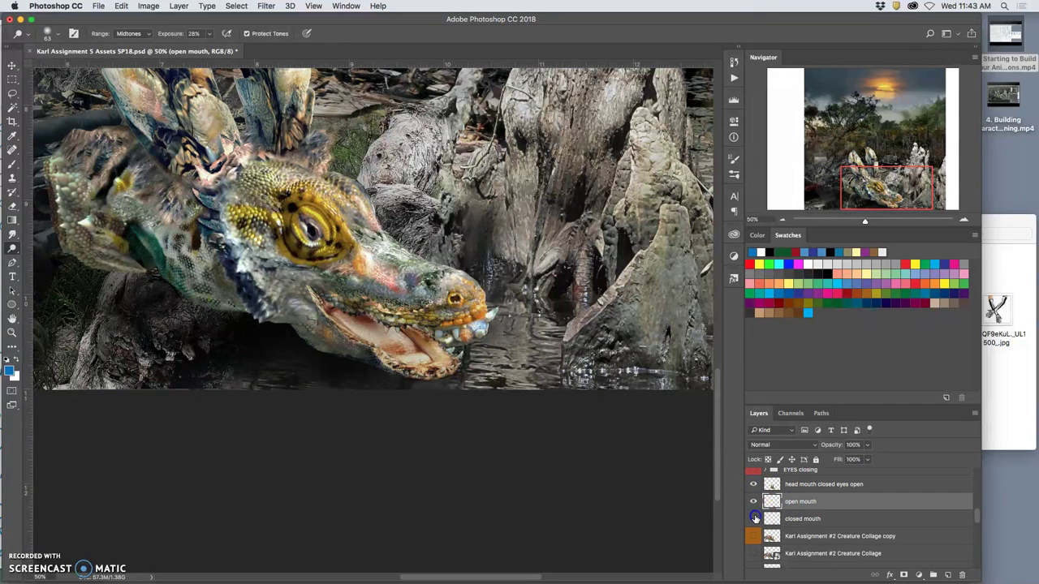
click(754, 501)
click(753, 485)
click(754, 501)
click(754, 502)
click(753, 485)
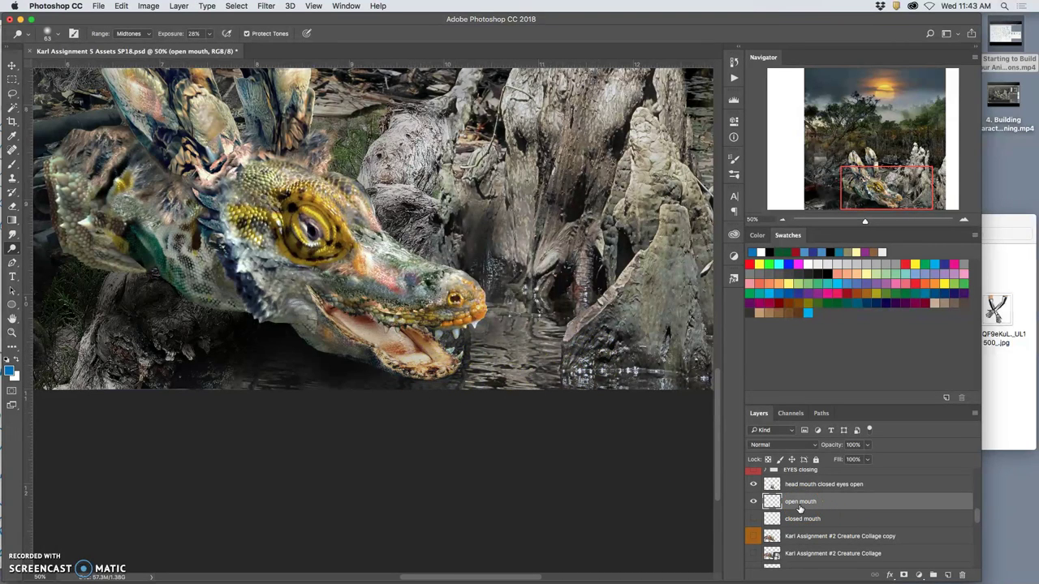
Step: Duplicate 'open mouth' as 'semi-open mouth' and distort its jaw corner upward
key(super+j)
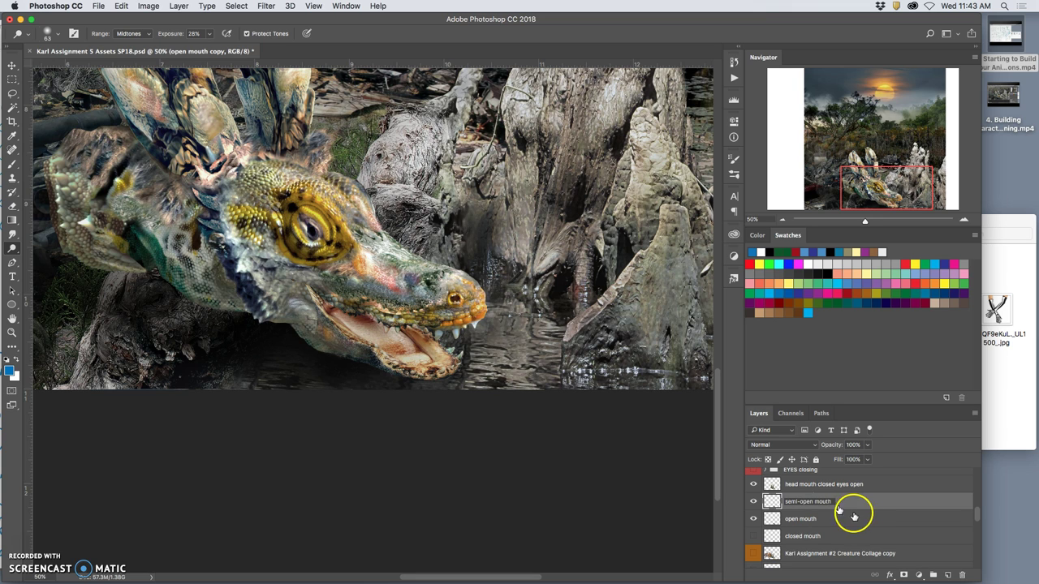
key(Return)
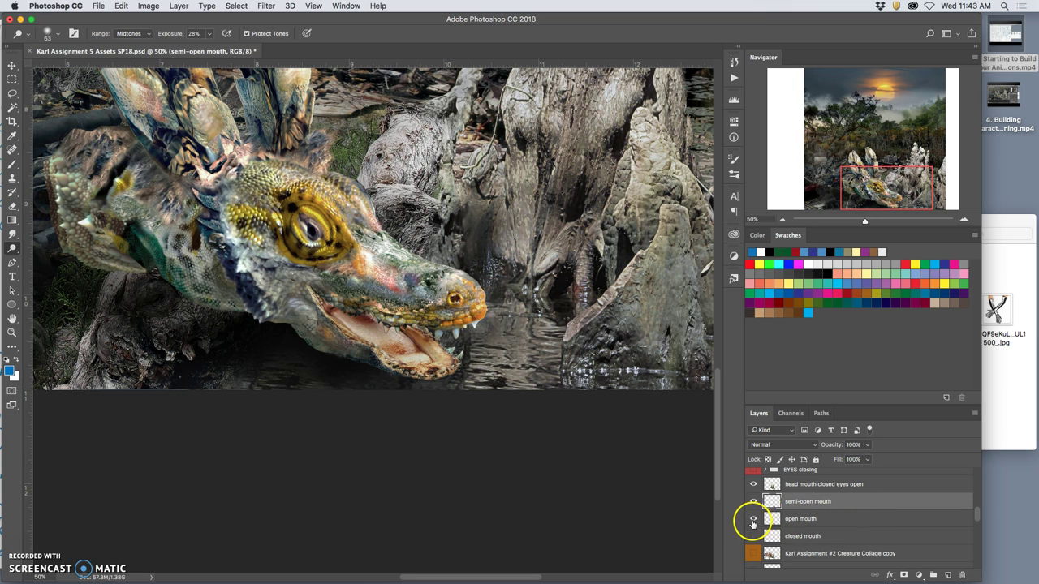
key(super+t)
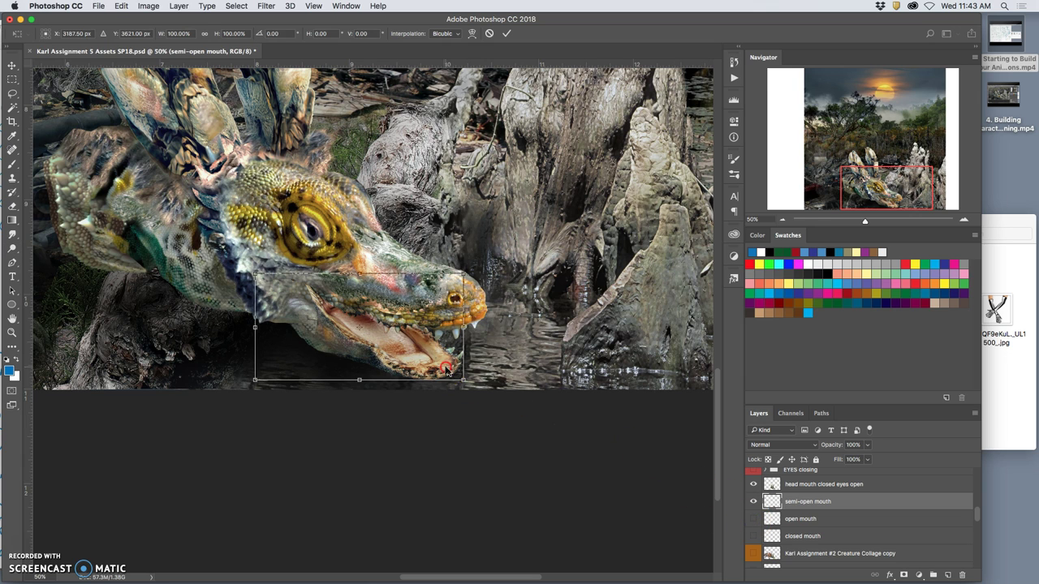
right_click(447, 367)
click(469, 415)
drag(463, 382, 472, 365)
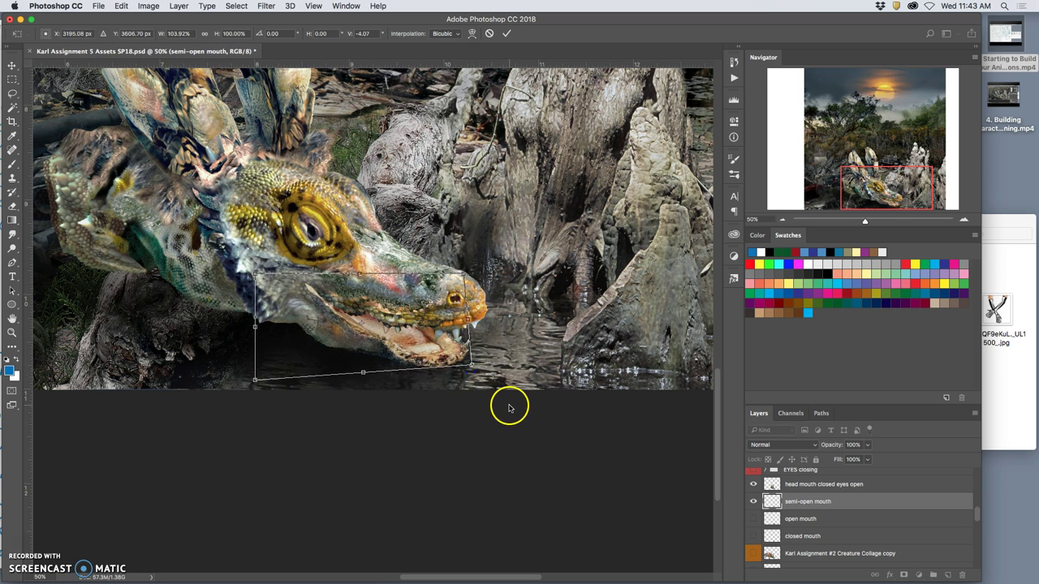
key(Return)
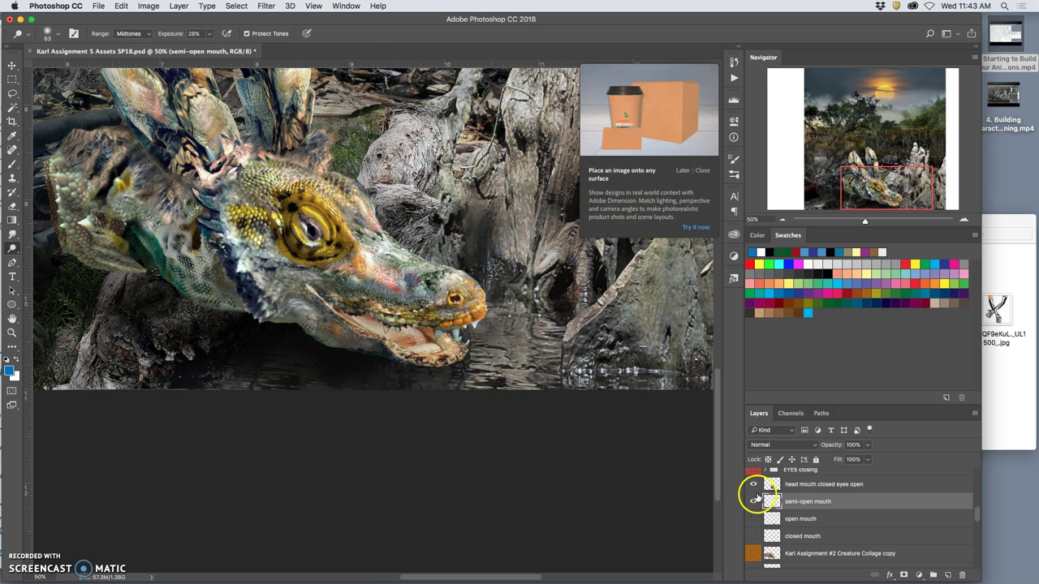
Step: Toggle the head, open mouth and semi-open mouth layers to compare the jaw stages
click(752, 484)
click(752, 484)
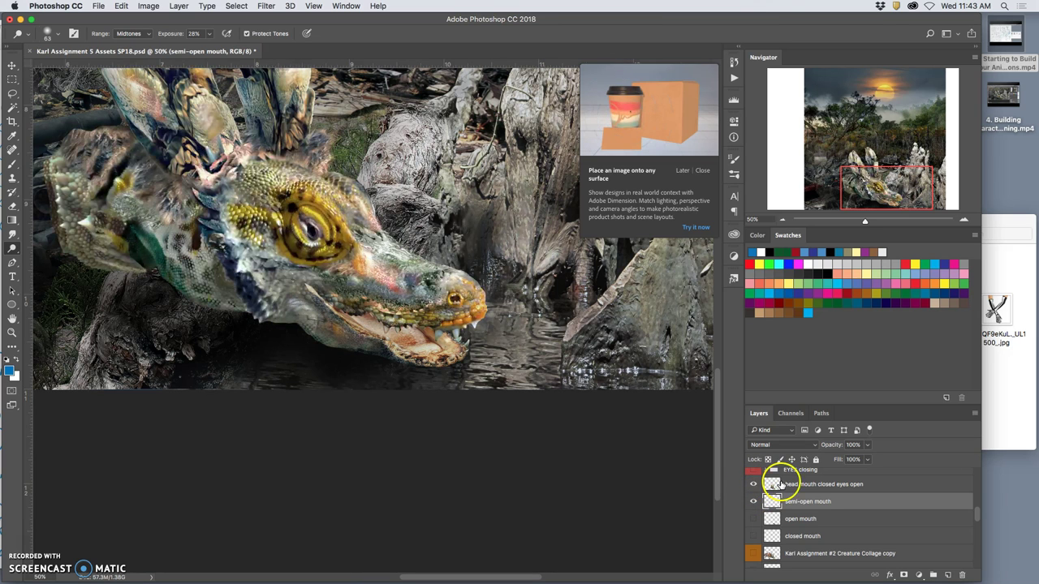
click(781, 483)
click(12, 205)
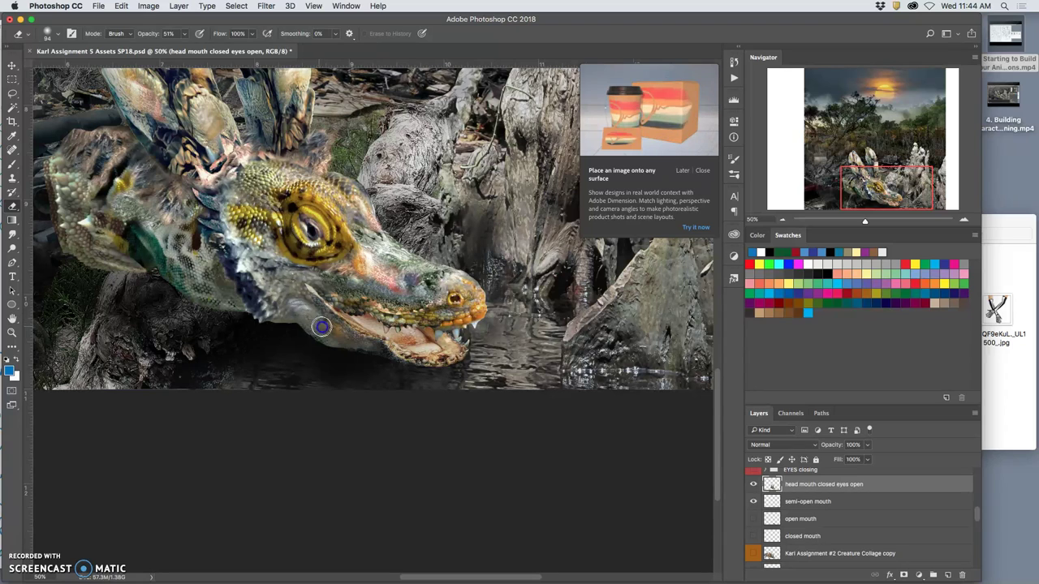
click(752, 519)
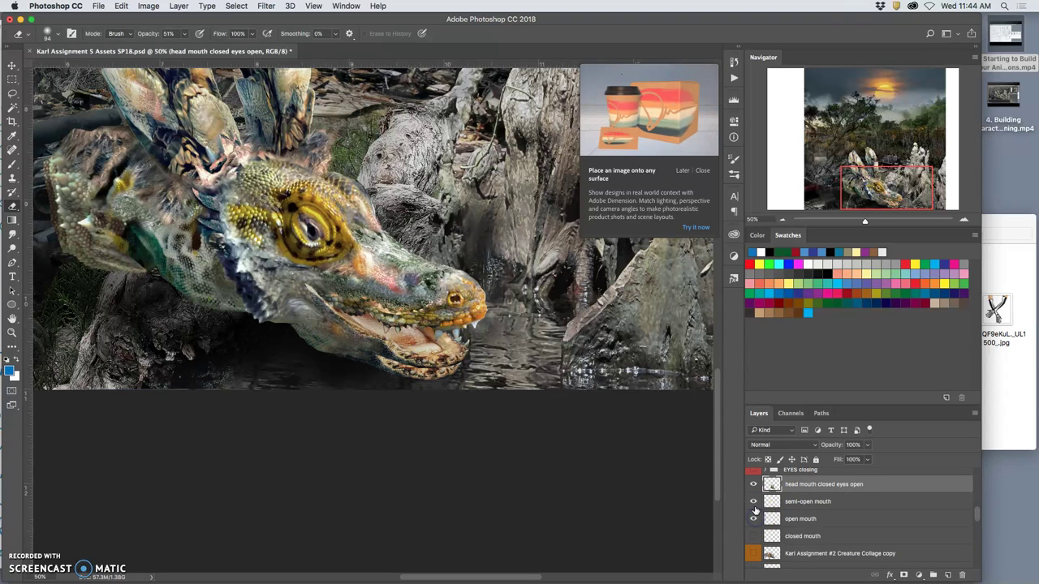
click(752, 501)
click(753, 501)
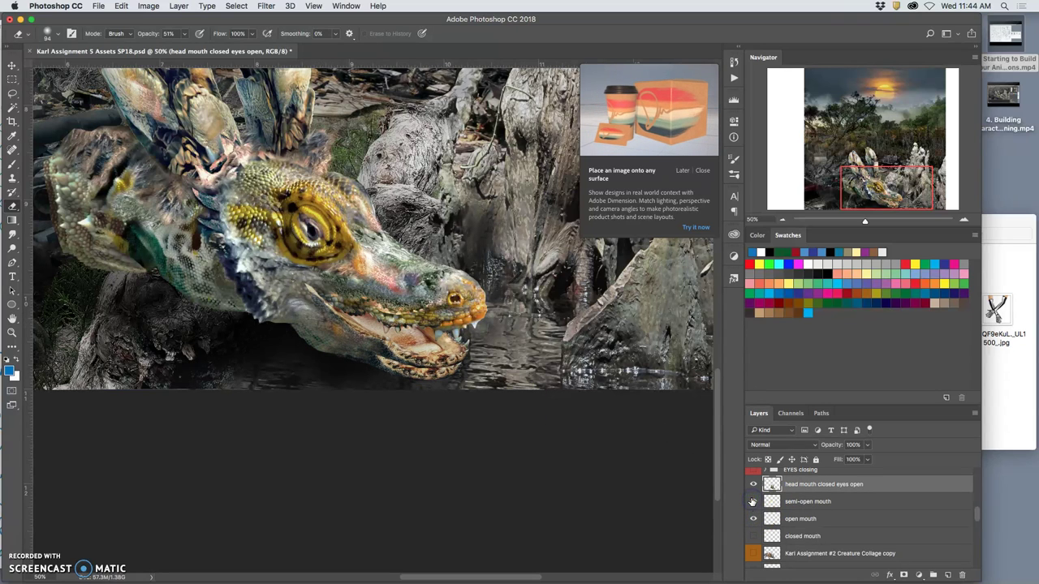
click(752, 502)
Step: Duplicate the semi-open mouth layer, then rotate, skew and warp the copy to close the jaw further
click(752, 502)
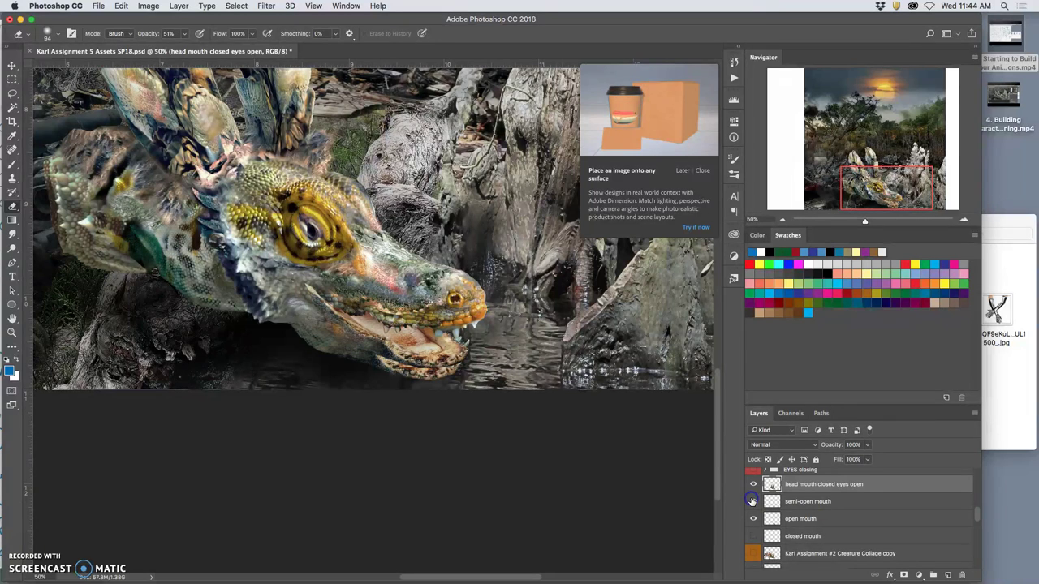
click(795, 503)
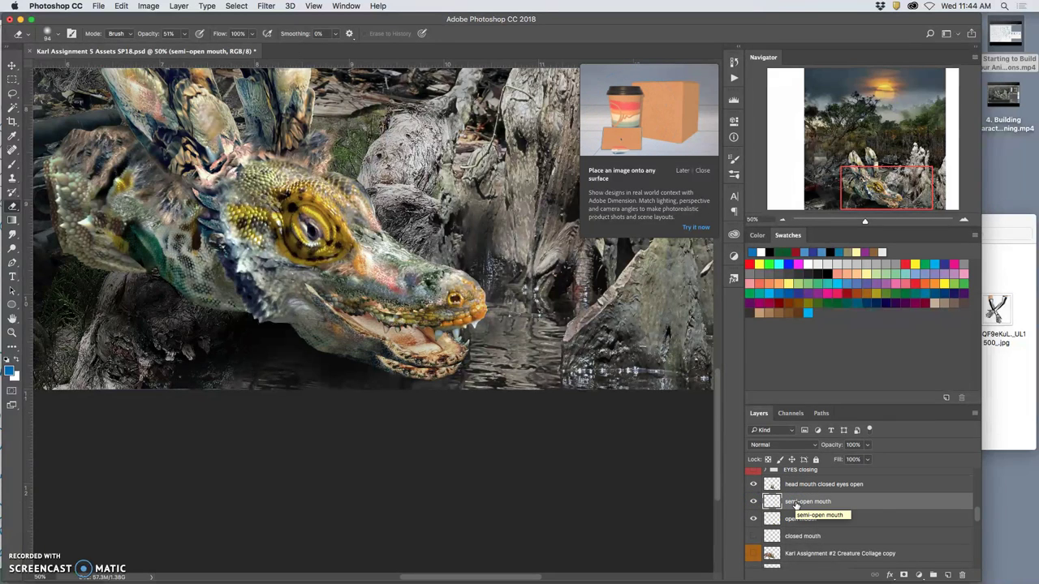
drag(795, 502, 745, 496)
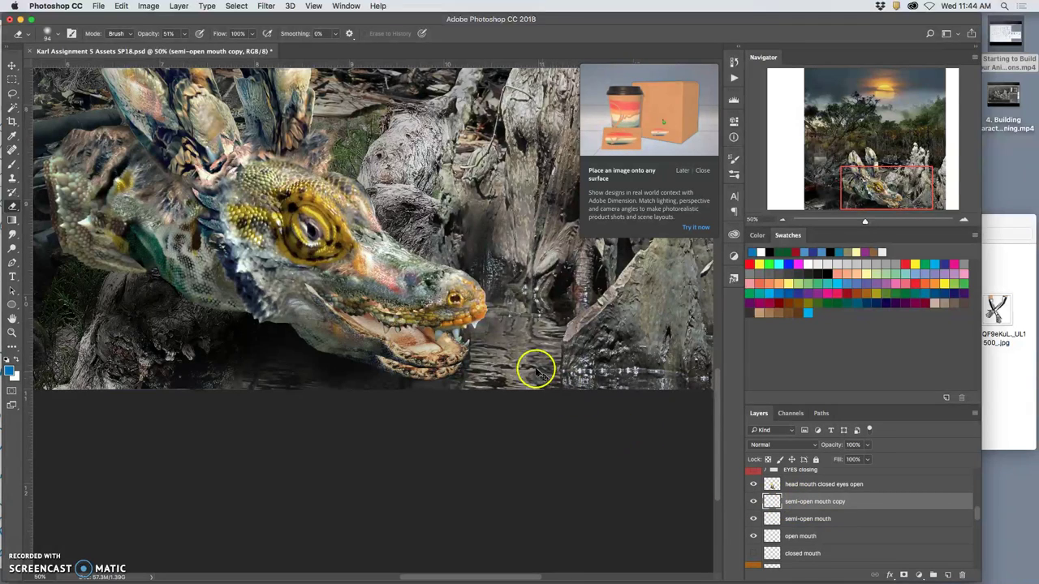
key(super+t)
right_click(452, 351)
click(473, 365)
drag(472, 369, 478, 362)
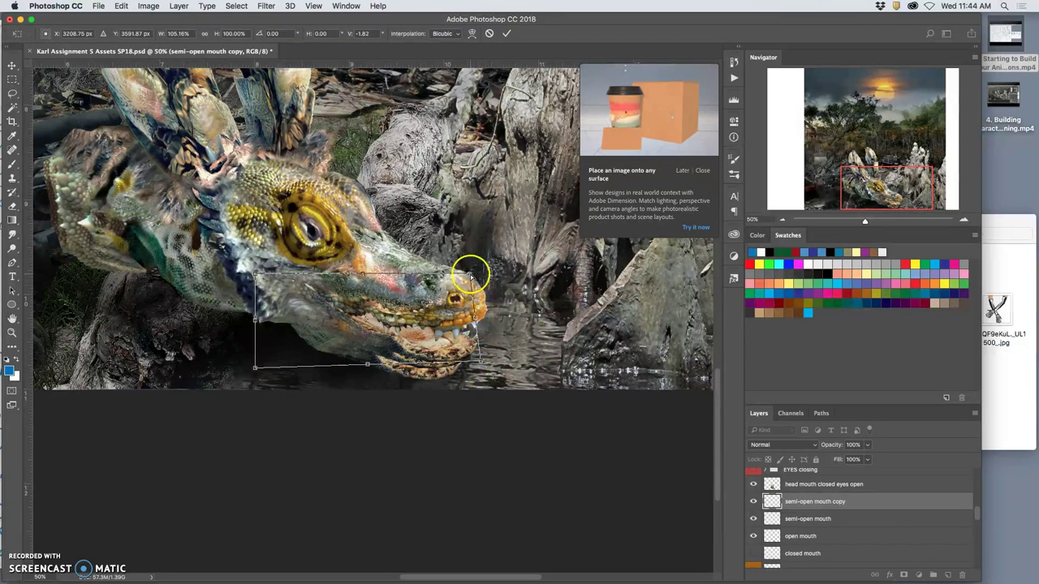
drag(474, 271, 485, 355)
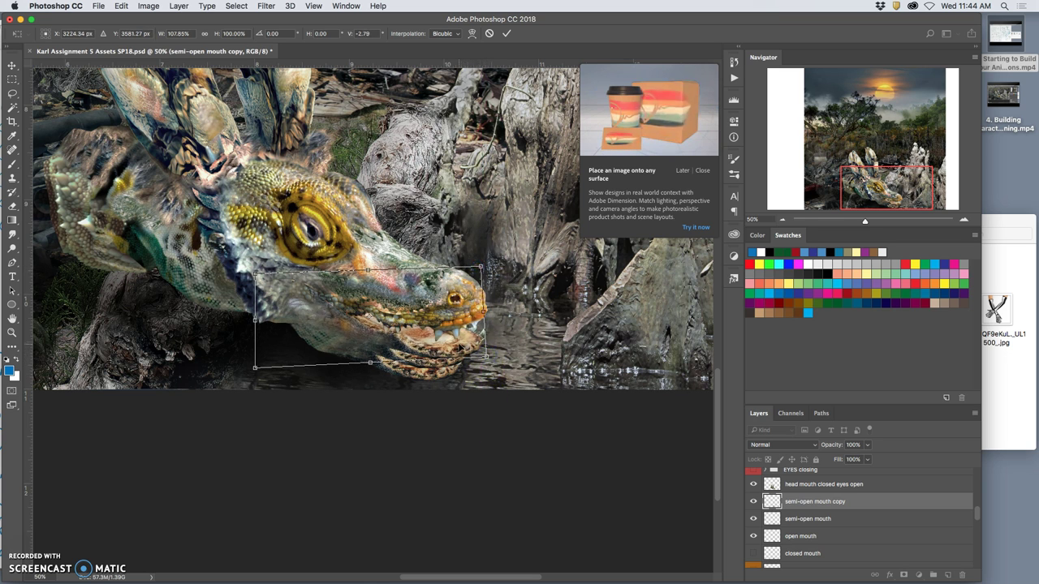
right_click(458, 347)
click(478, 411)
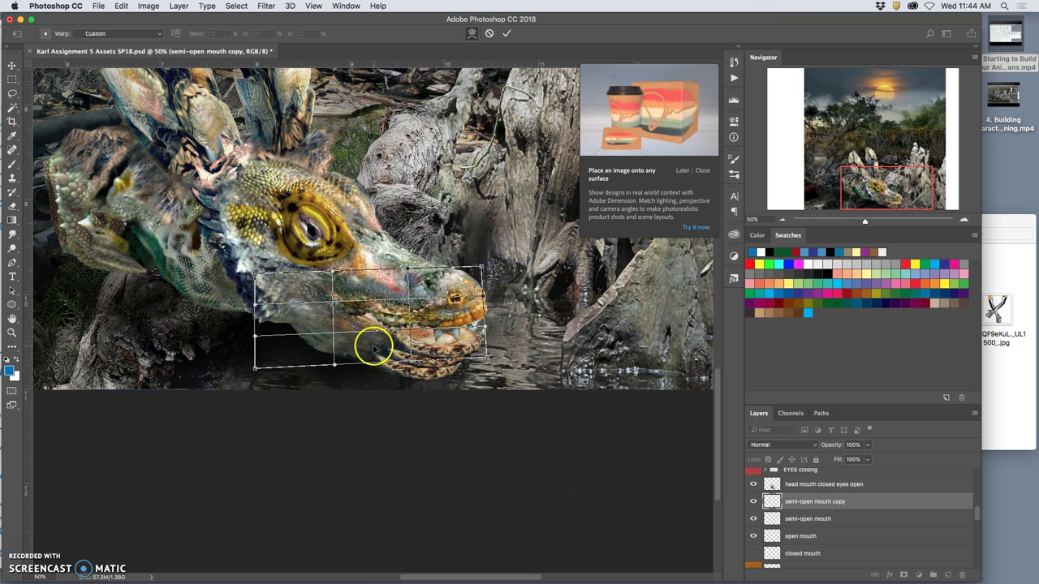
drag(452, 344, 456, 332)
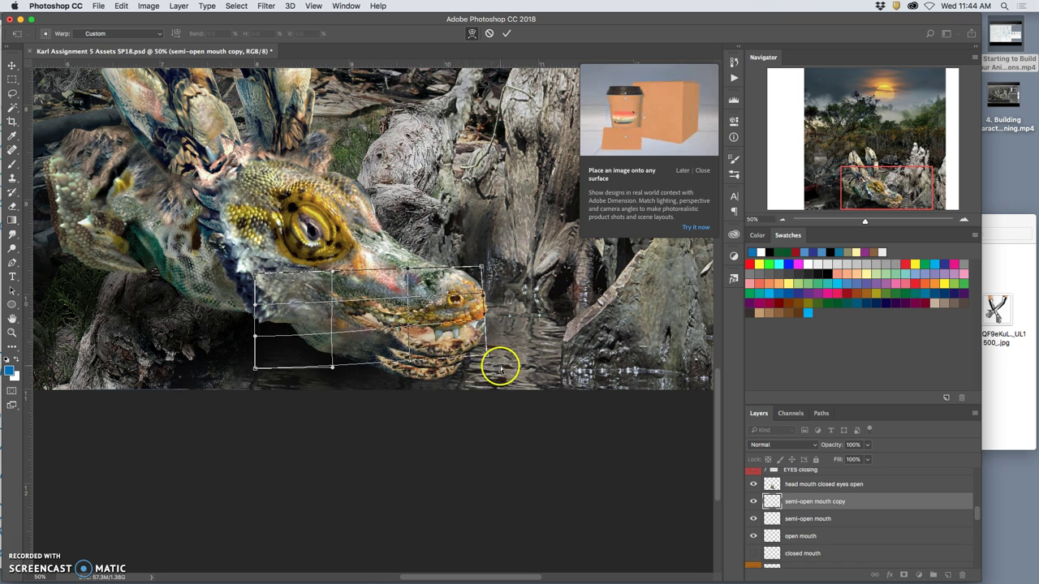
key(Return)
Step: Rename the copy 'semi-semi-open mouth copy' and hide it with the other mouth layers
key(e)
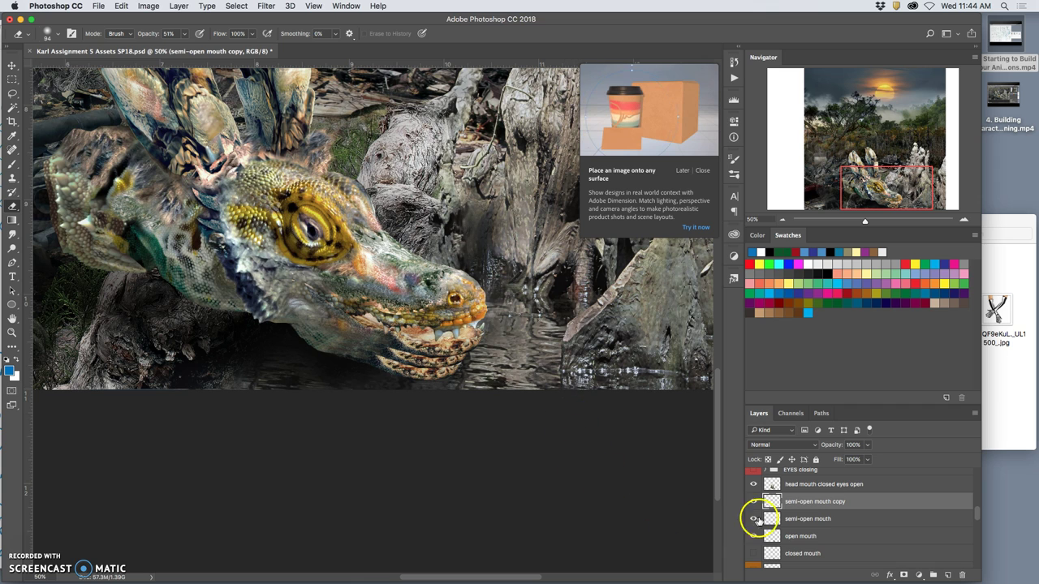
click(753, 519)
click(754, 536)
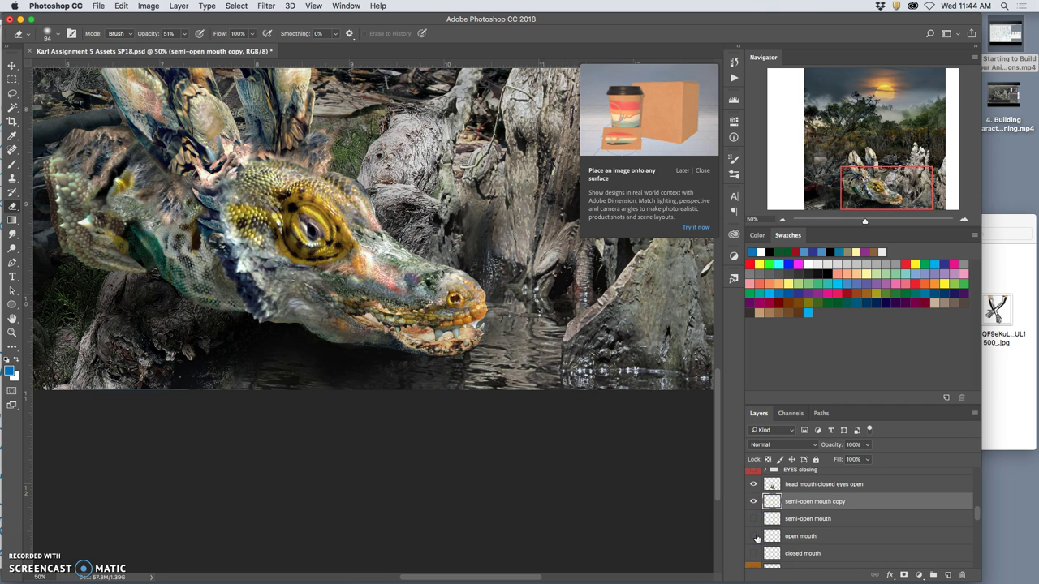
double_click(793, 501)
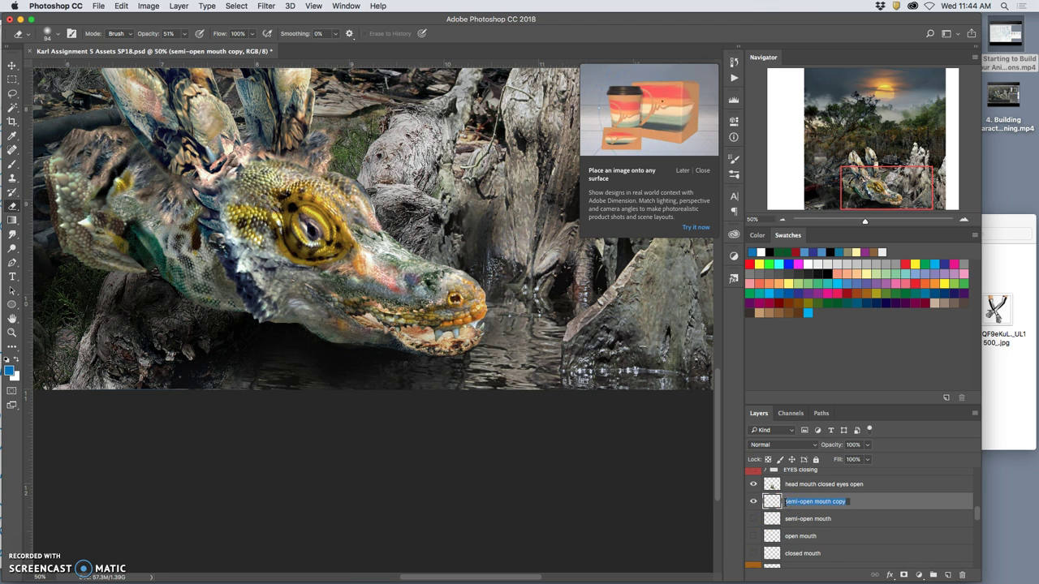
click(786, 502)
text(semi-)
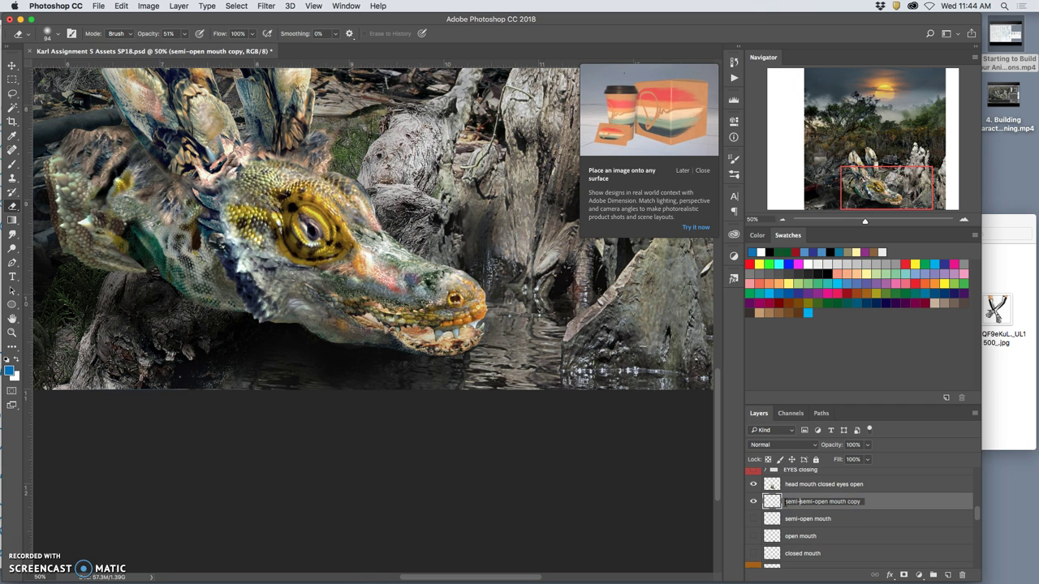
click(841, 516)
click(753, 503)
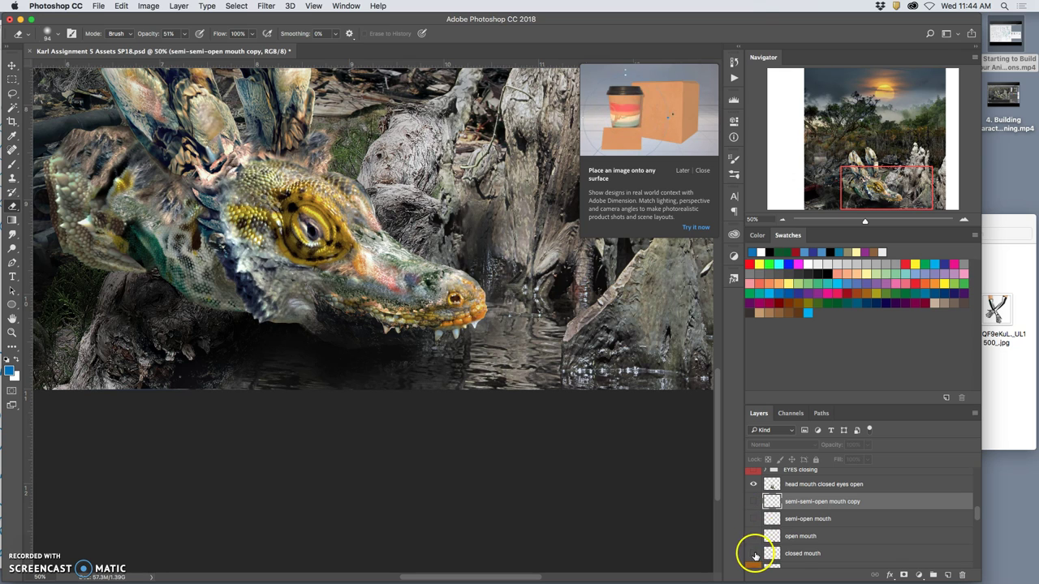
Step: Move the closed mouth layer above the other mouth stages and toggle their visibility
click(753, 554)
drag(788, 555, 779, 501)
click(754, 520)
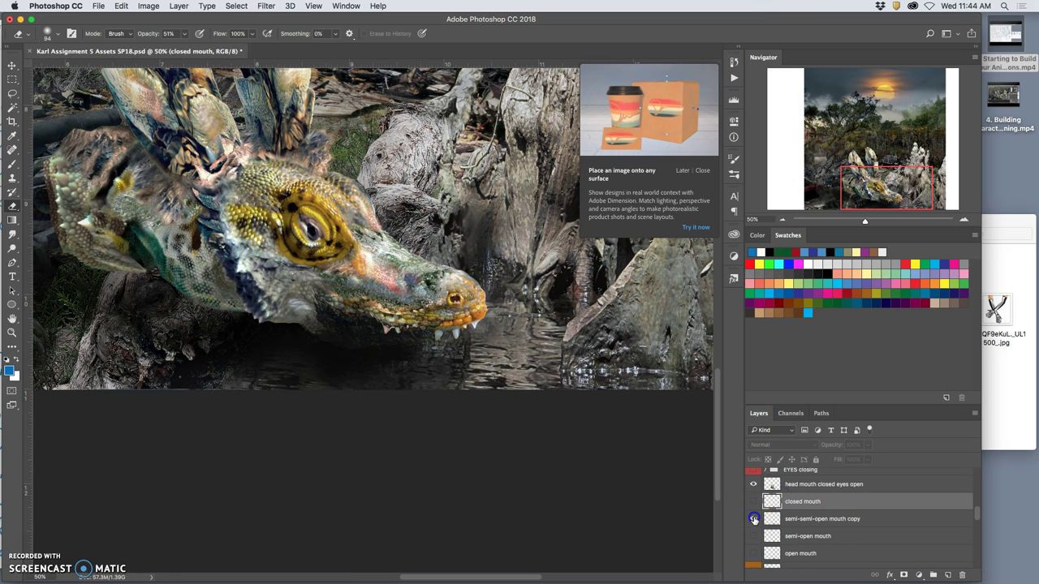
click(754, 537)
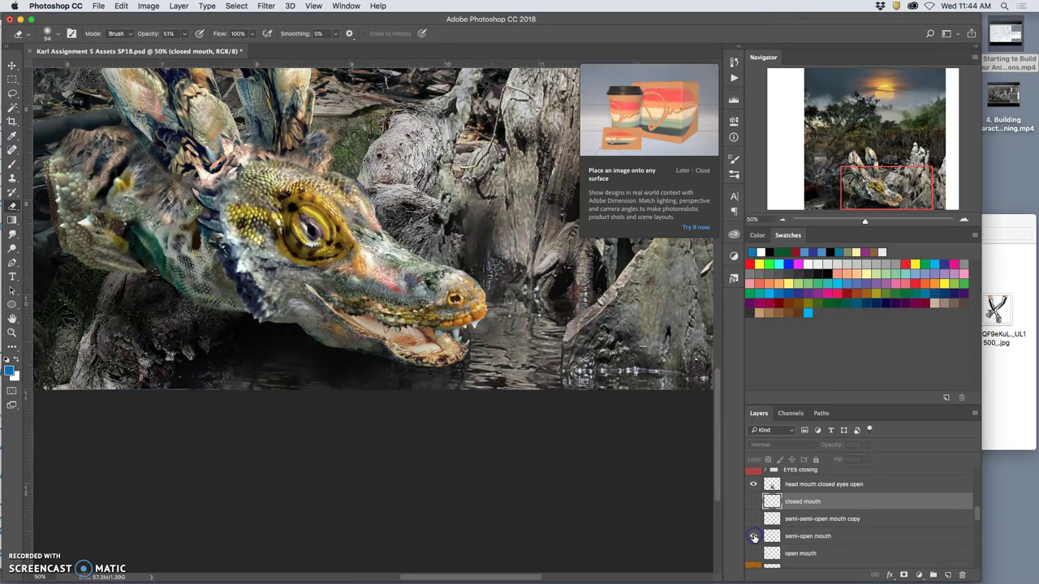
click(753, 536)
click(754, 553)
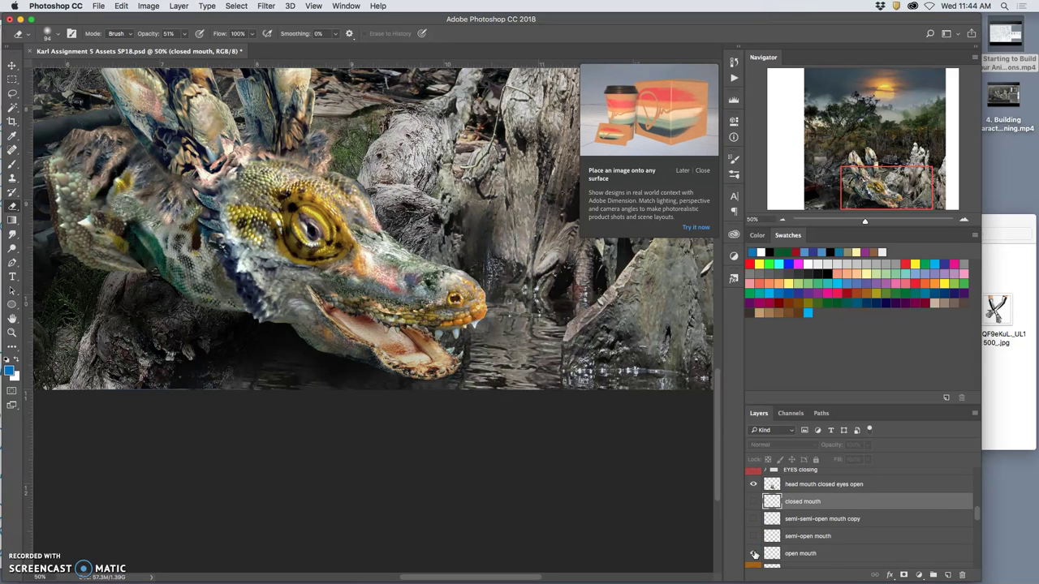
drag(780, 554, 752, 487)
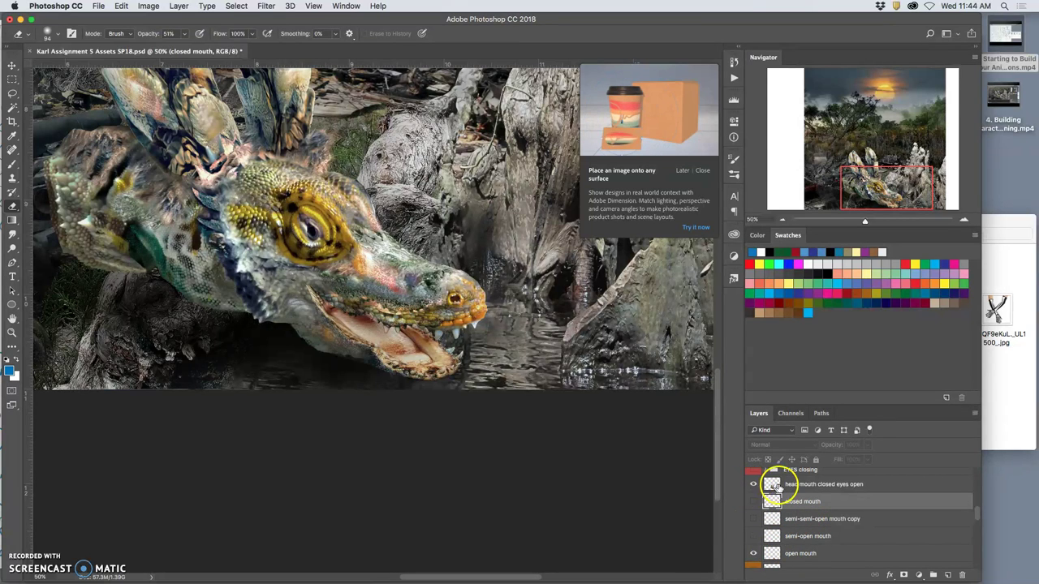
Step: Compare the mouth stages against the head, leaving all four mouth layers visible
click(753, 502)
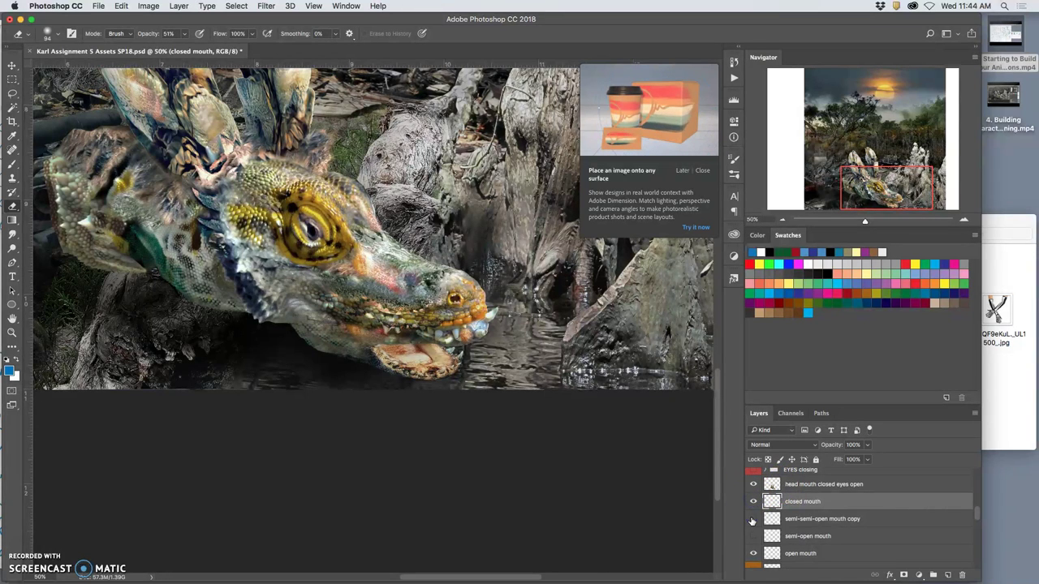
click(753, 519)
click(753, 536)
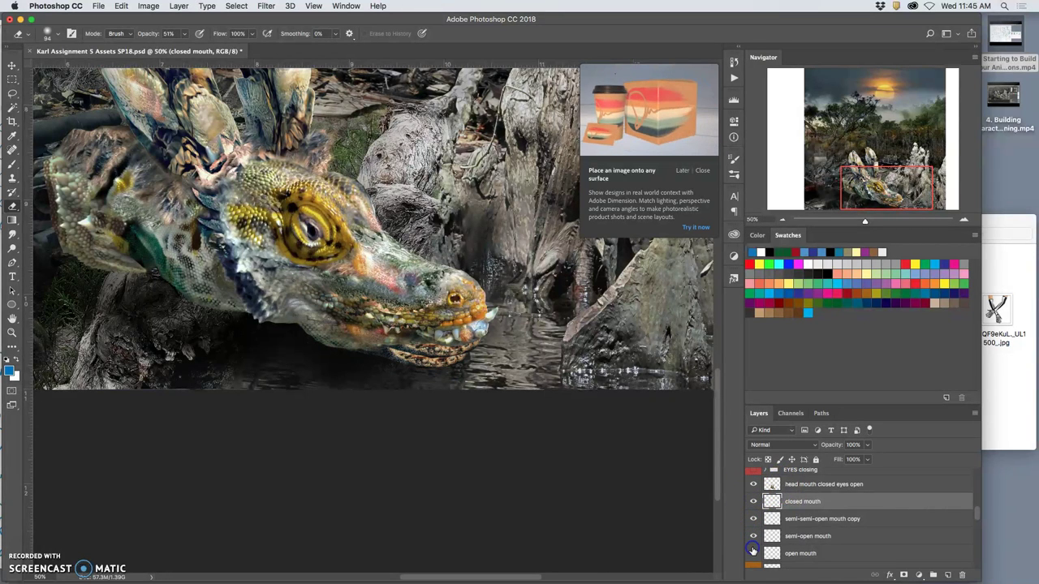
click(753, 553)
click(753, 536)
click(753, 519)
click(753, 501)
click(752, 486)
click(752, 485)
click(753, 501)
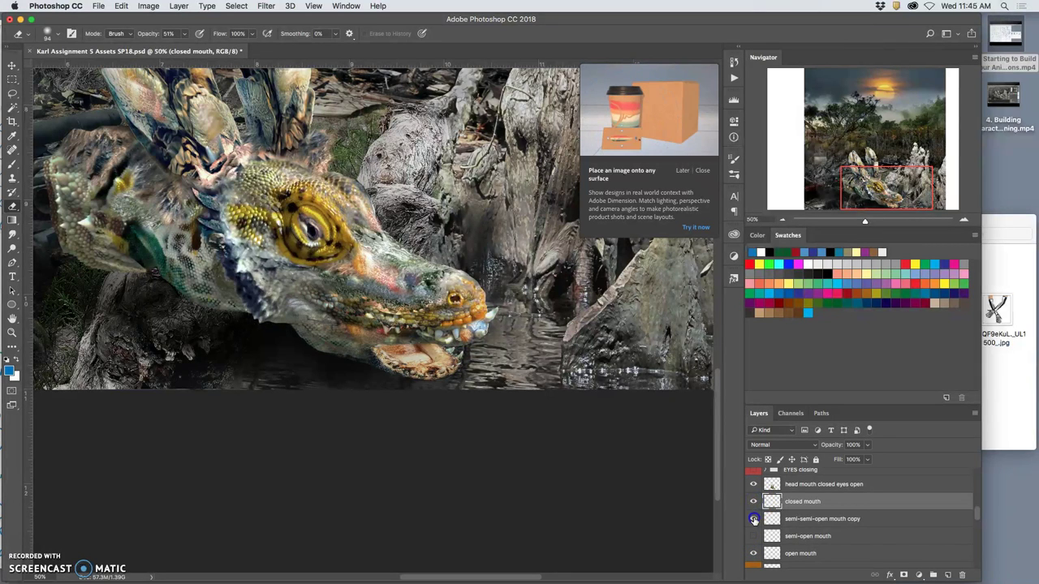
click(753, 536)
click(753, 520)
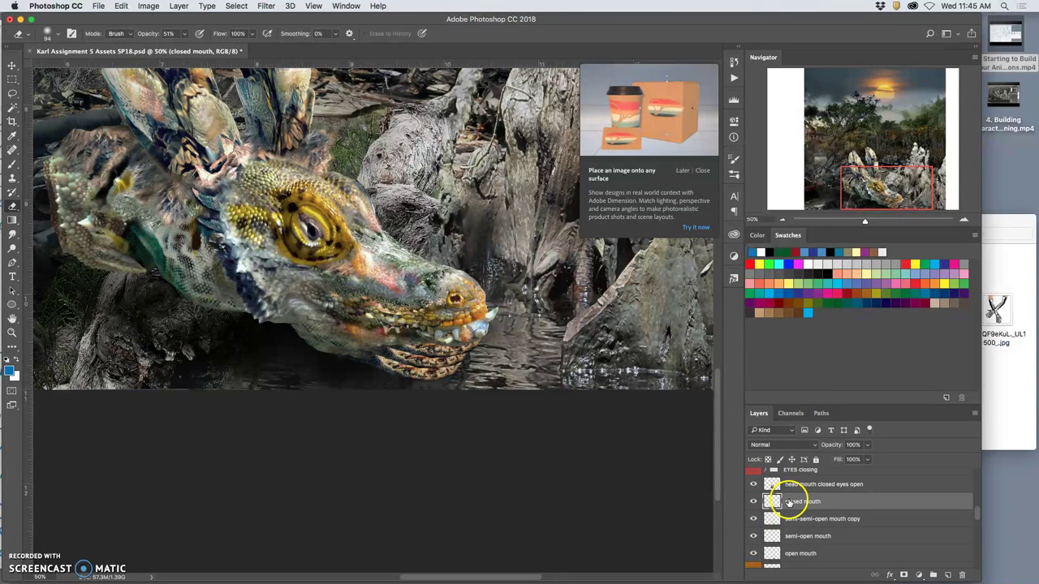
Step: Label the four mouth layers green and check the EYES closing group's visibility
shift+click(791, 552)
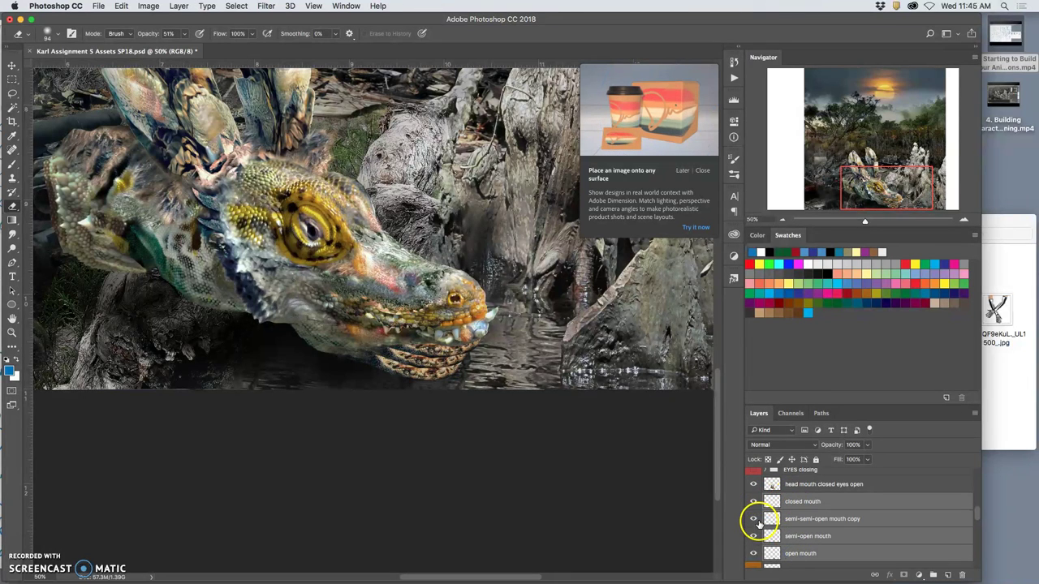
right_click(753, 536)
click(797, 487)
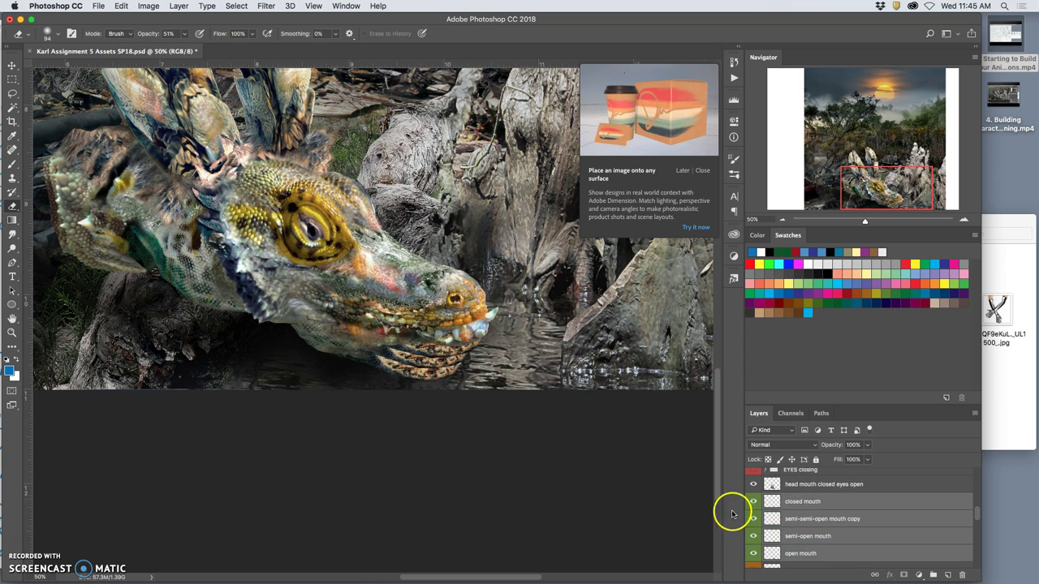
scroll(783, 501, up, 2)
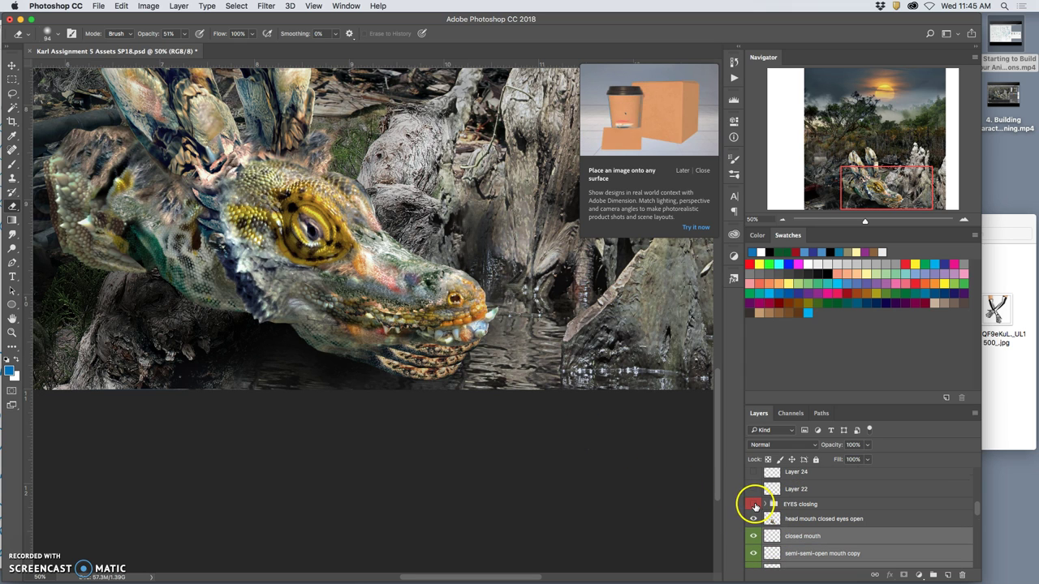
click(755, 505)
click(755, 505)
click(755, 504)
click(755, 504)
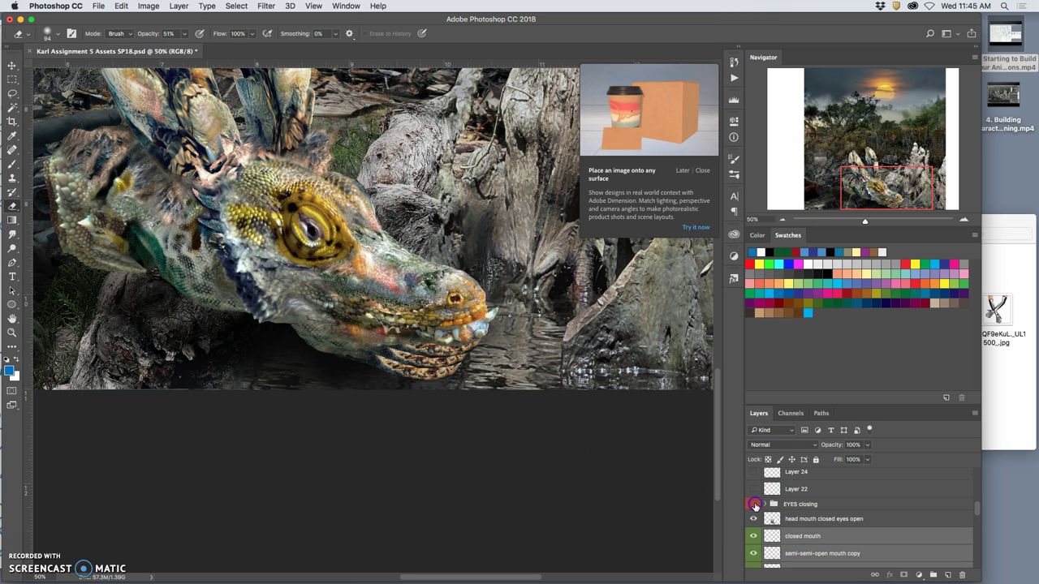
scroll(779, 515, down, 1)
click(796, 522)
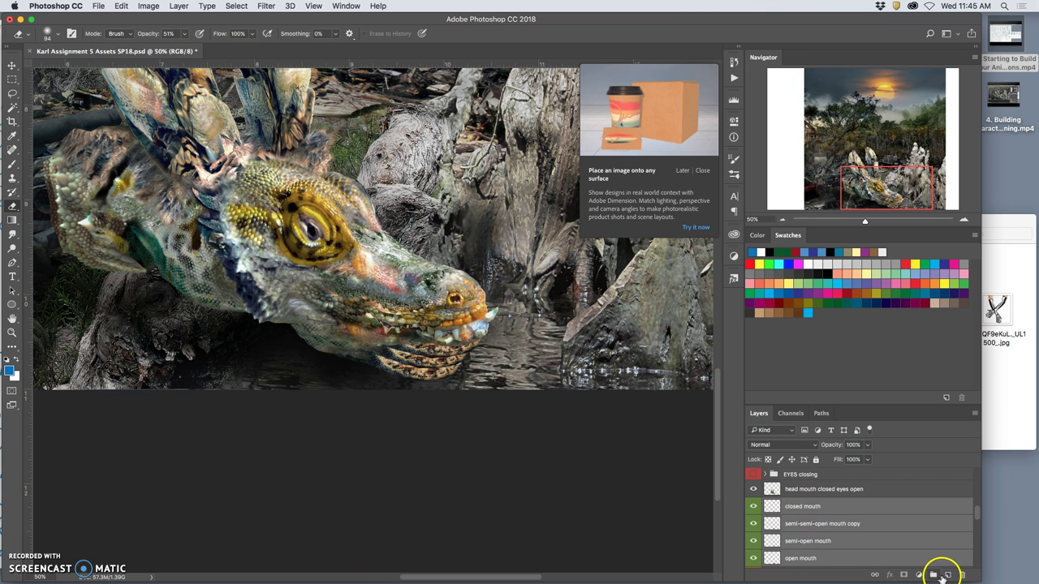
Step: Group the four mouth layers into a group named 'MOUTH Opening' and toggle it to check
click(933, 575)
double_click(791, 504)
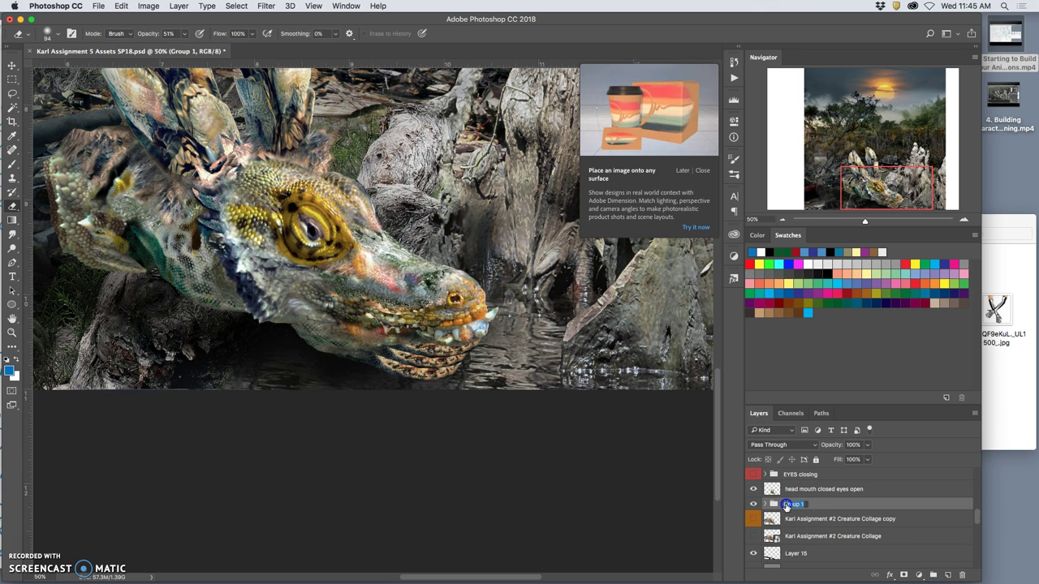
text(lip)
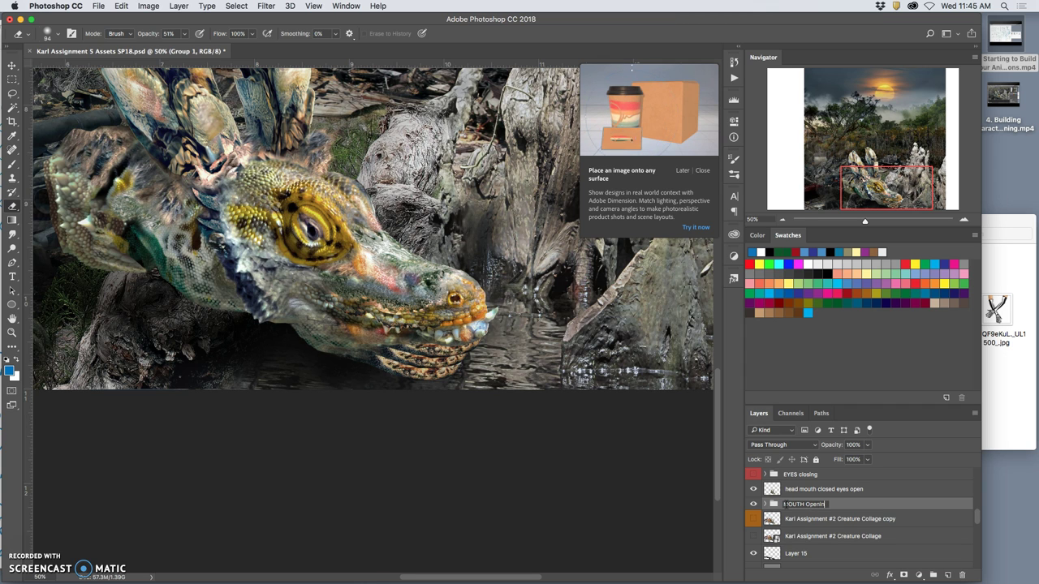
click(840, 515)
click(753, 504)
click(753, 503)
click(753, 503)
click(753, 504)
click(753, 504)
click(753, 504)
click(753, 503)
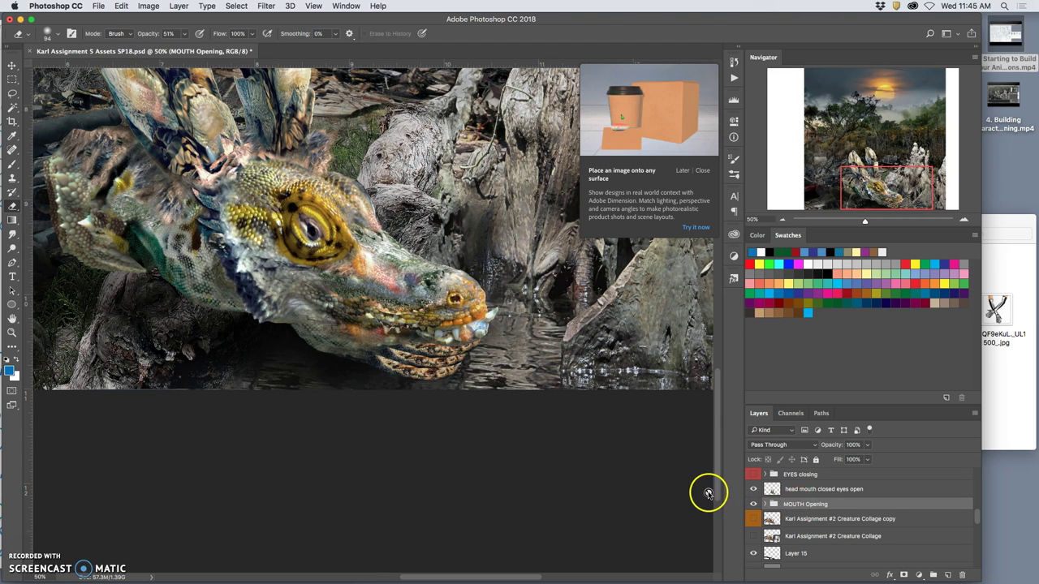
Step: Toggle the head mouth closed eyes open layer on and off to compare the jaw
scroll(625, 464, left, 5)
scroll(587, 391, up, 5)
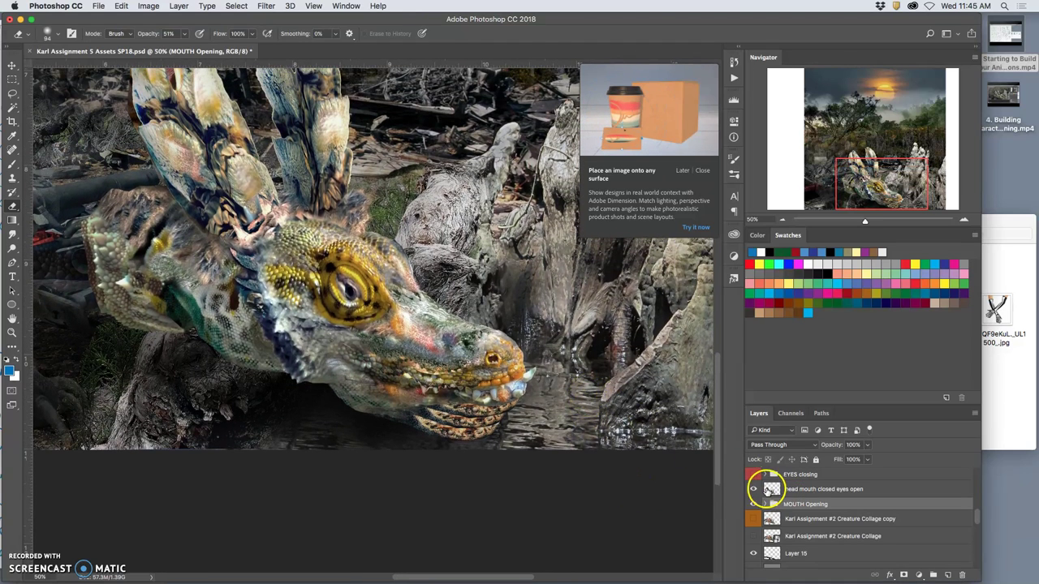
click(753, 490)
click(754, 490)
click(753, 490)
click(754, 490)
click(754, 490)
click(754, 490)
click(754, 490)
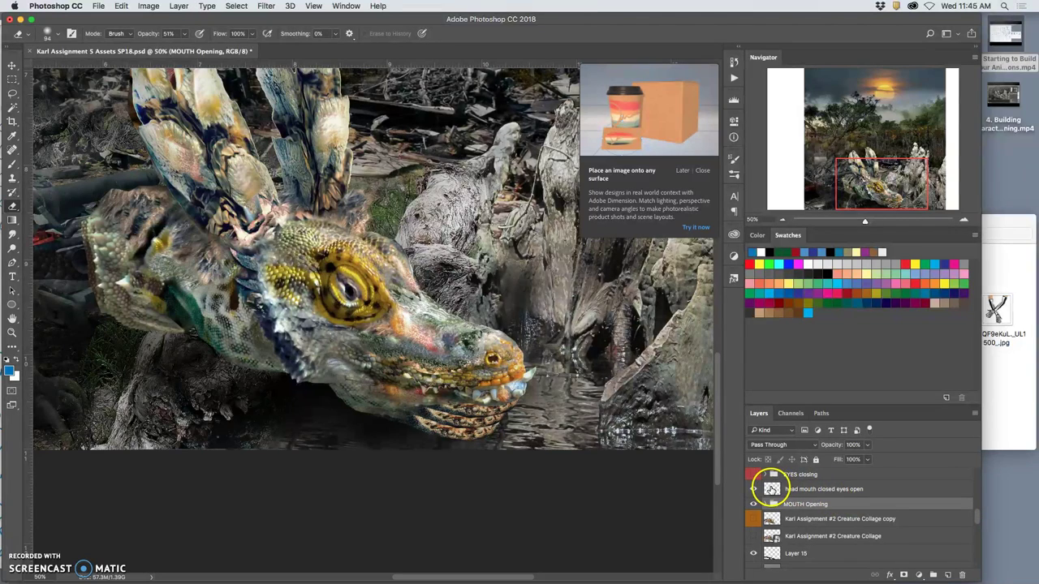
right_click(758, 494)
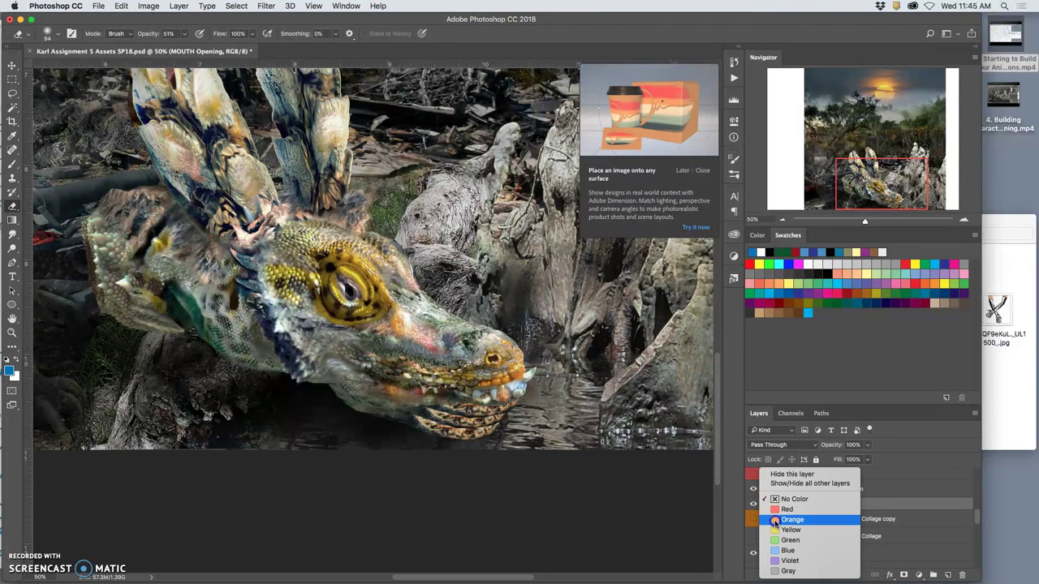
click(775, 520)
right_click(759, 504)
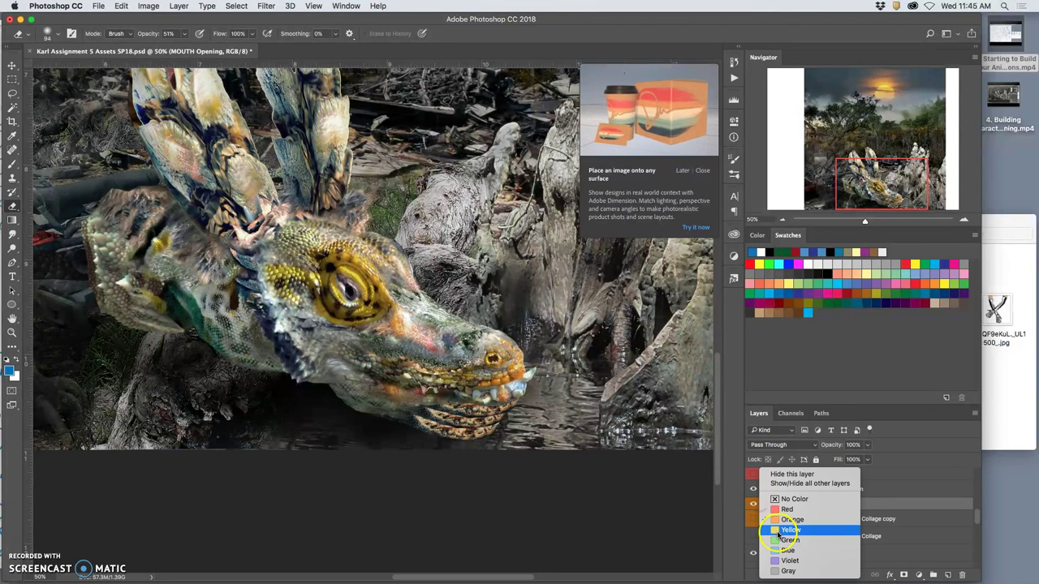
click(784, 528)
right_click(758, 490)
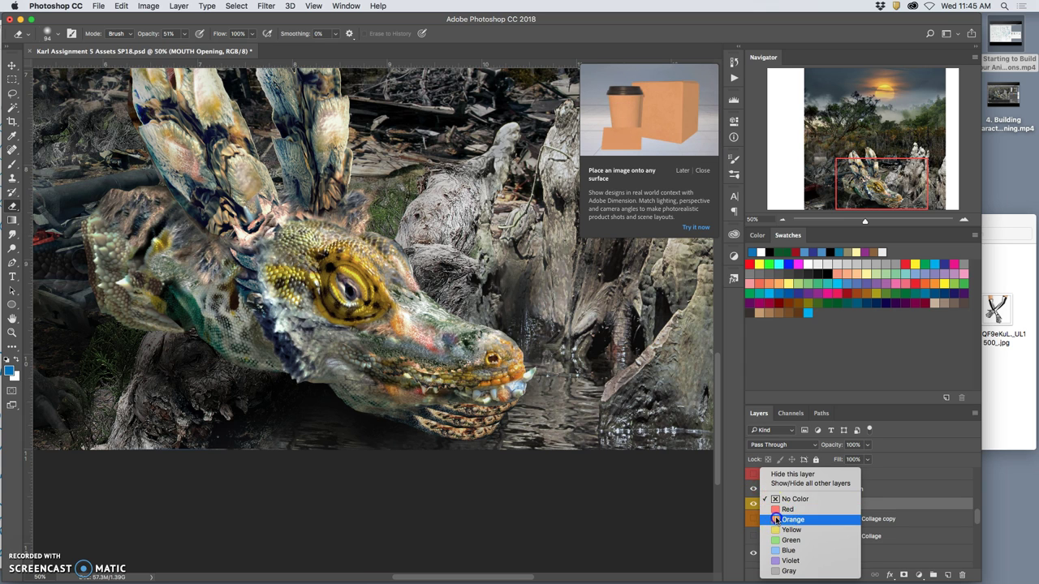
click(777, 519)
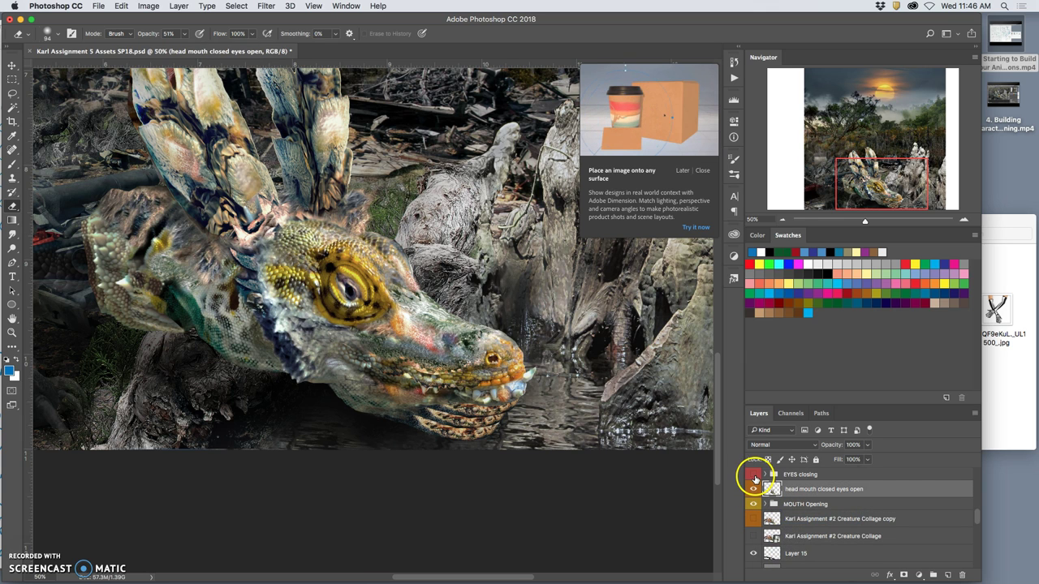
click(754, 474)
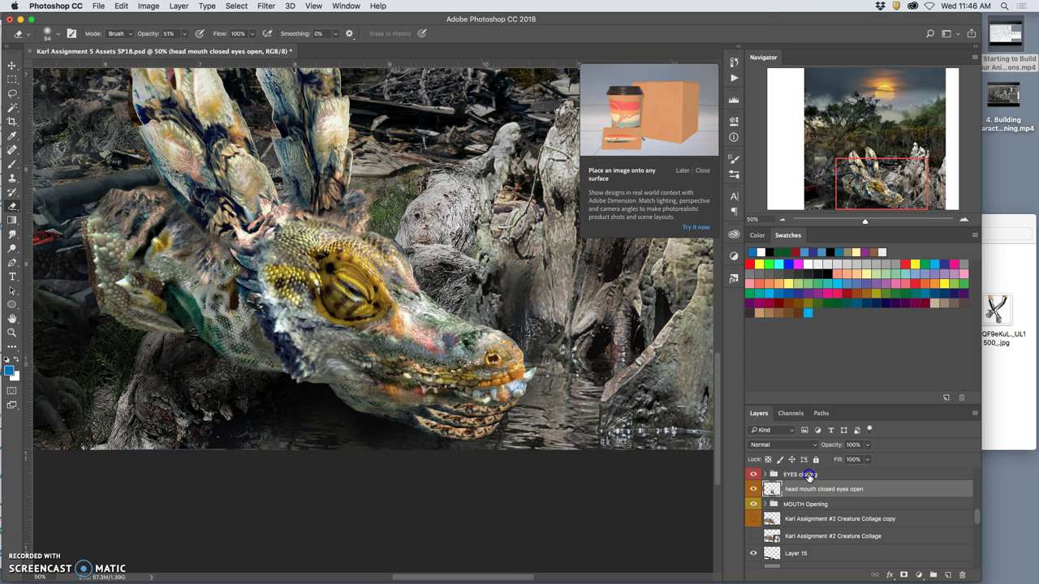
click(808, 476)
shift+click(808, 505)
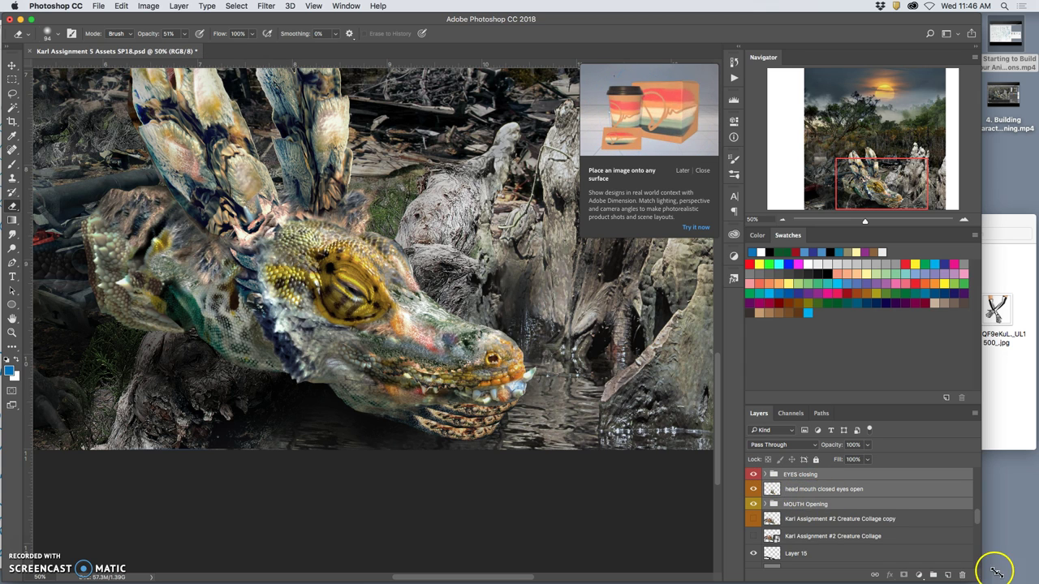
click(934, 574)
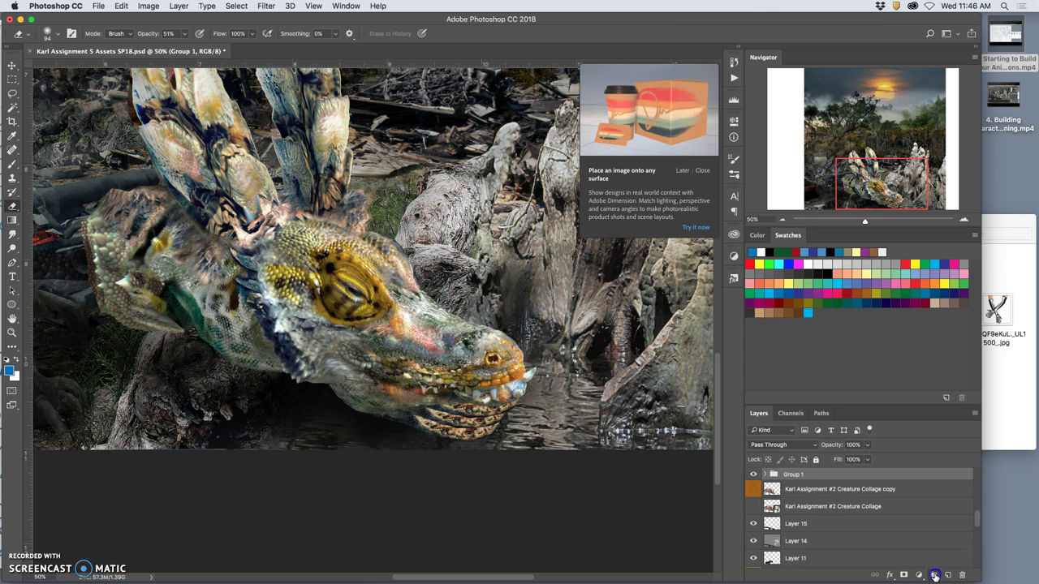
double_click(794, 475)
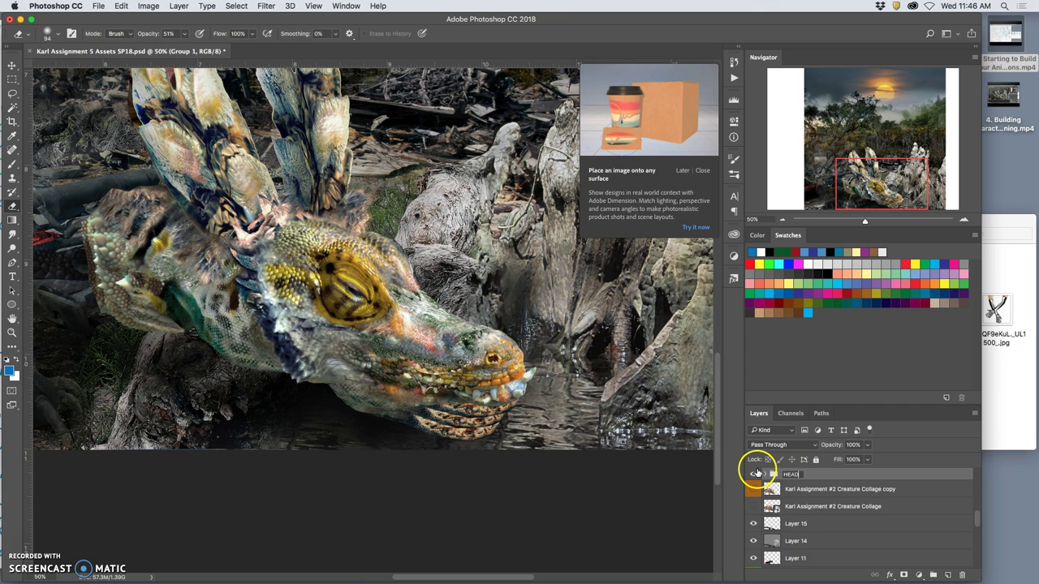
right_click(755, 472)
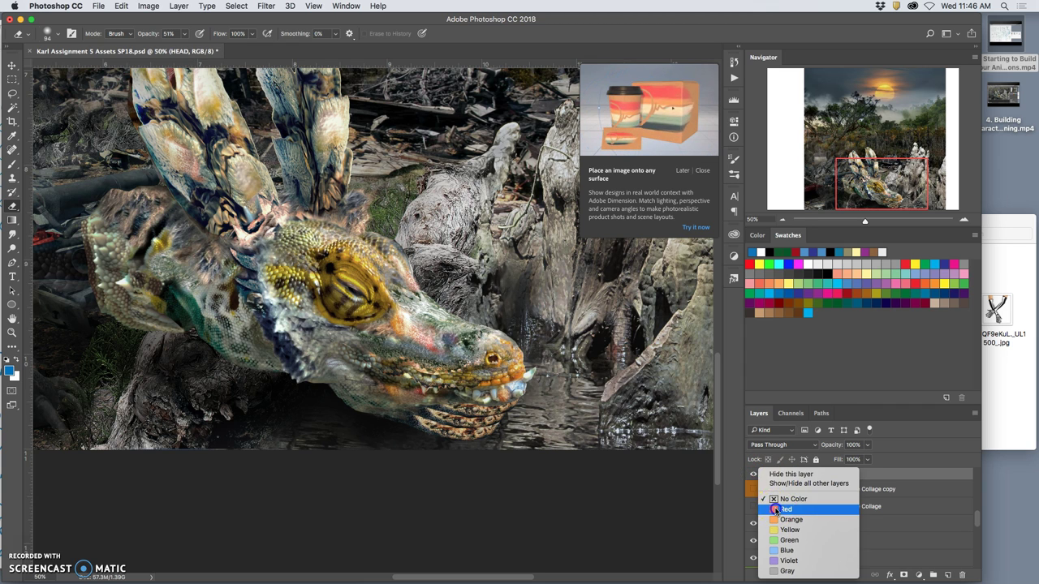
click(781, 504)
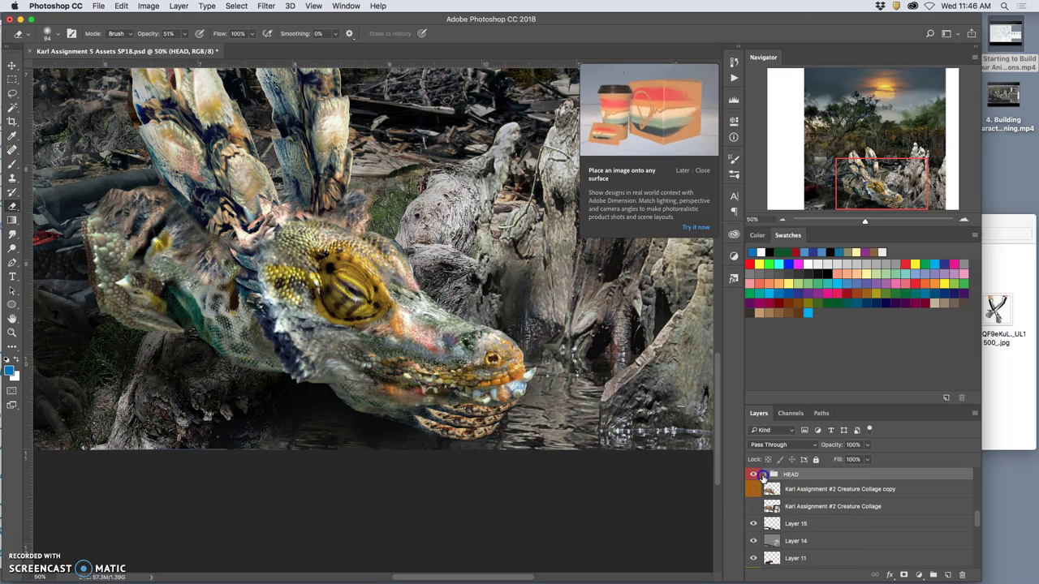
click(764, 475)
click(763, 476)
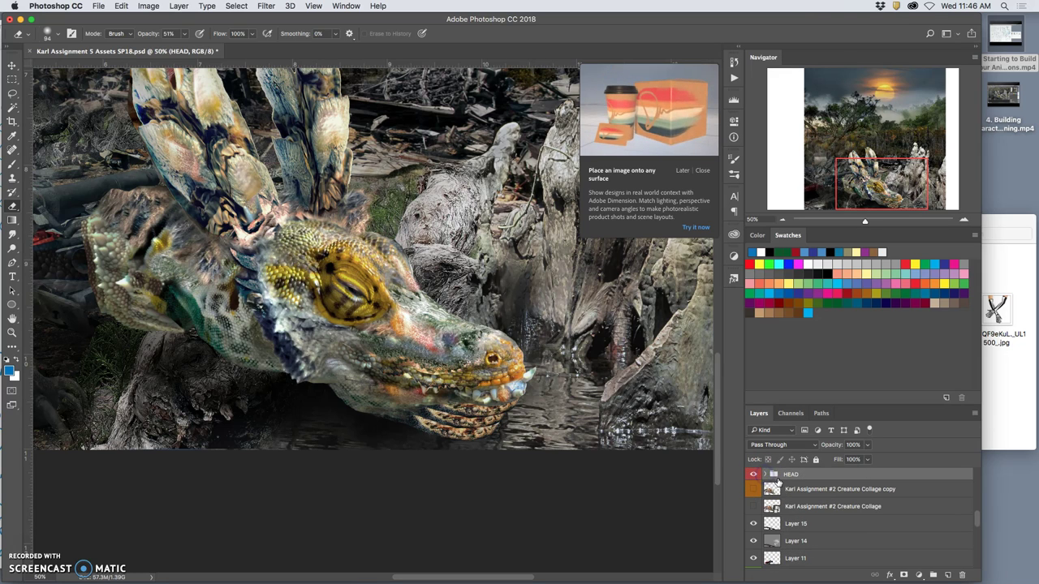
click(791, 480)
key(super+minus)
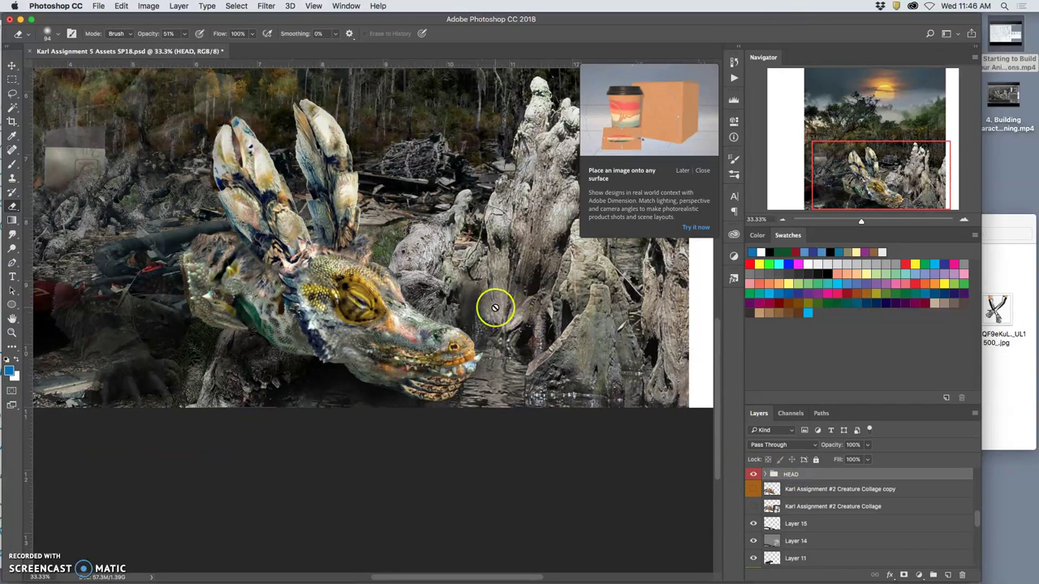
key(super+j)
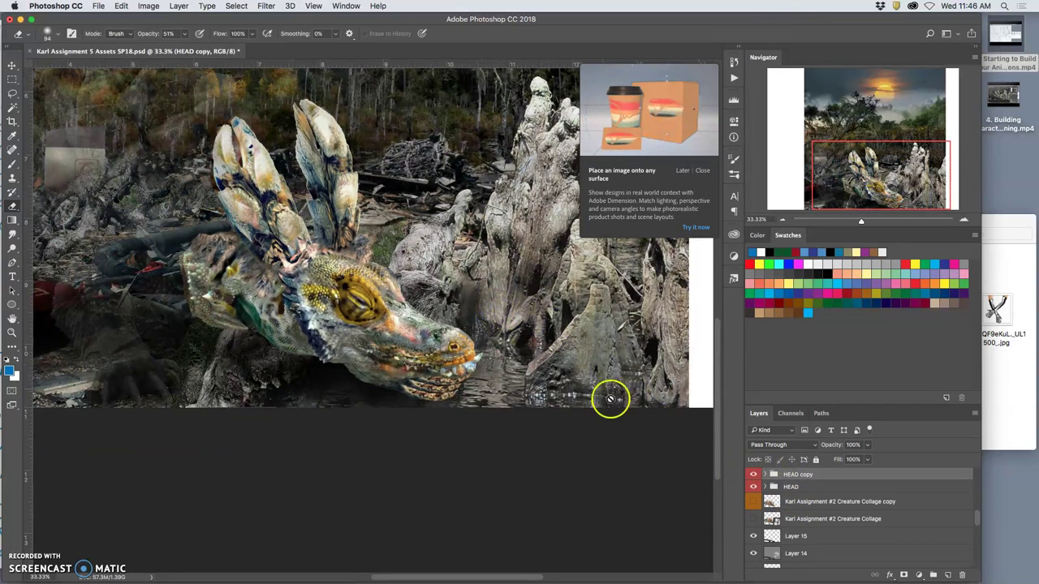
click(756, 485)
click(763, 474)
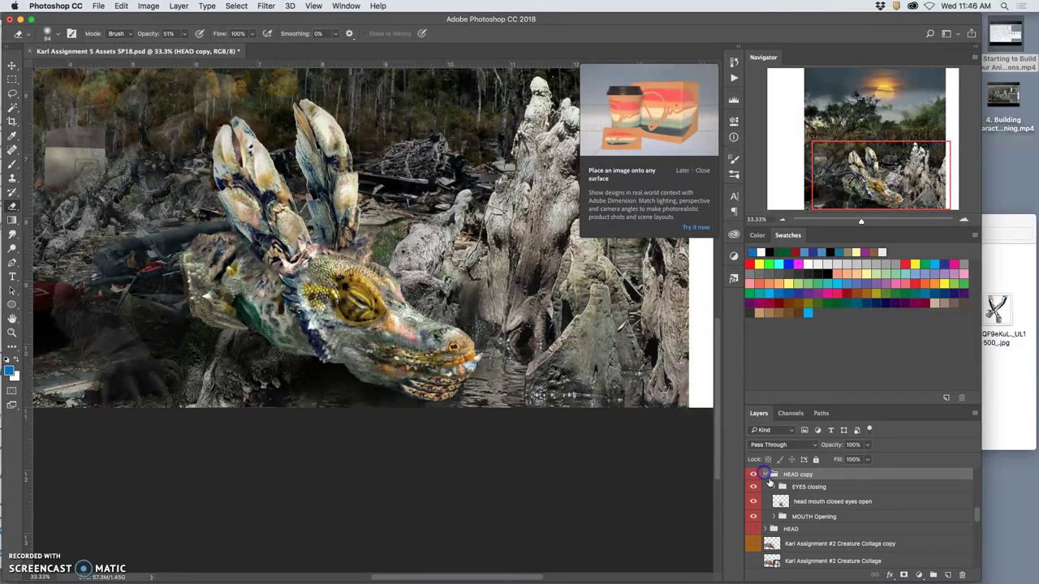
click(766, 476)
click(615, 401)
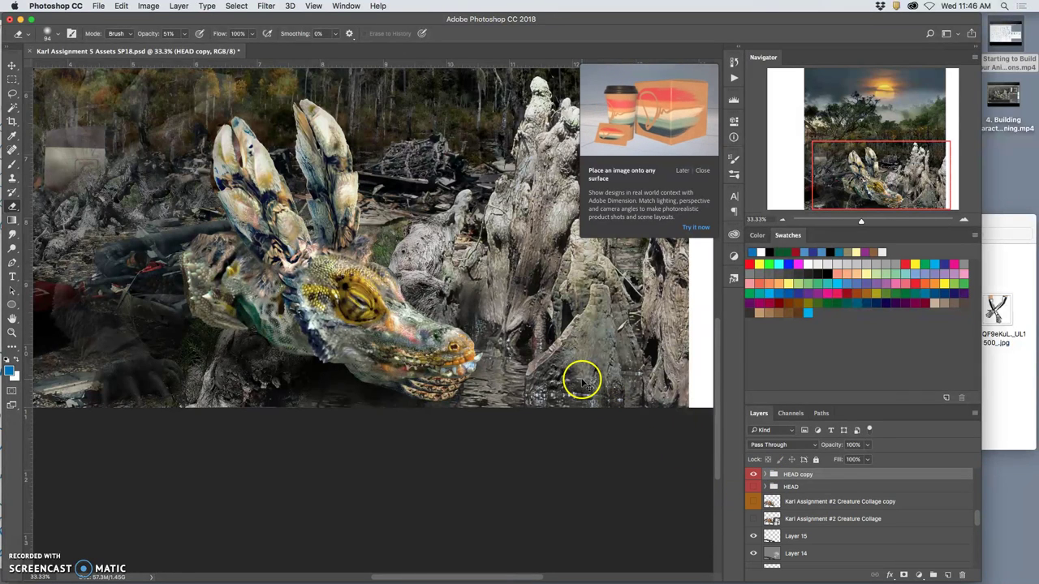
key(super+t)
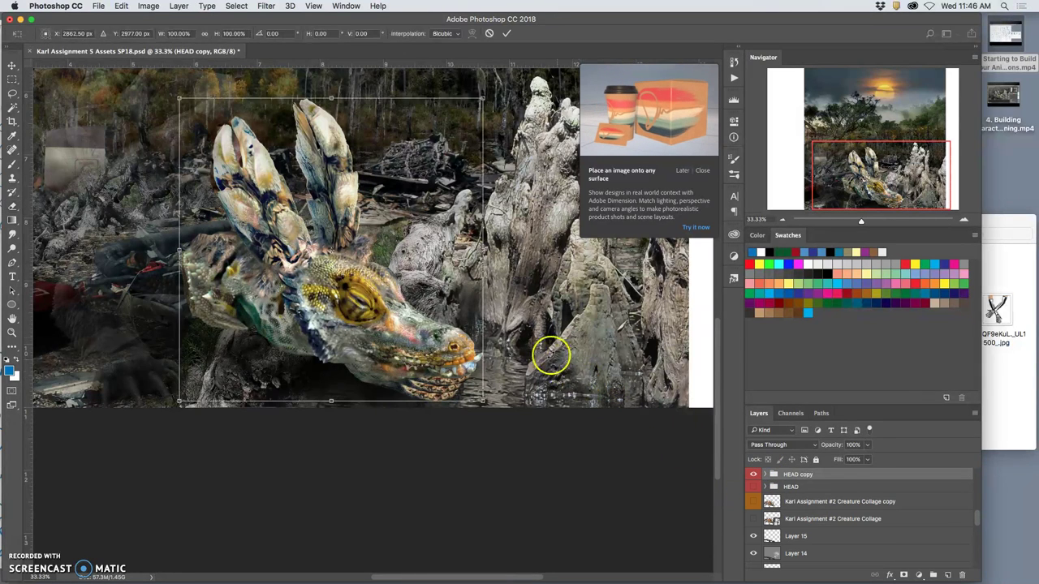
right_click(453, 156)
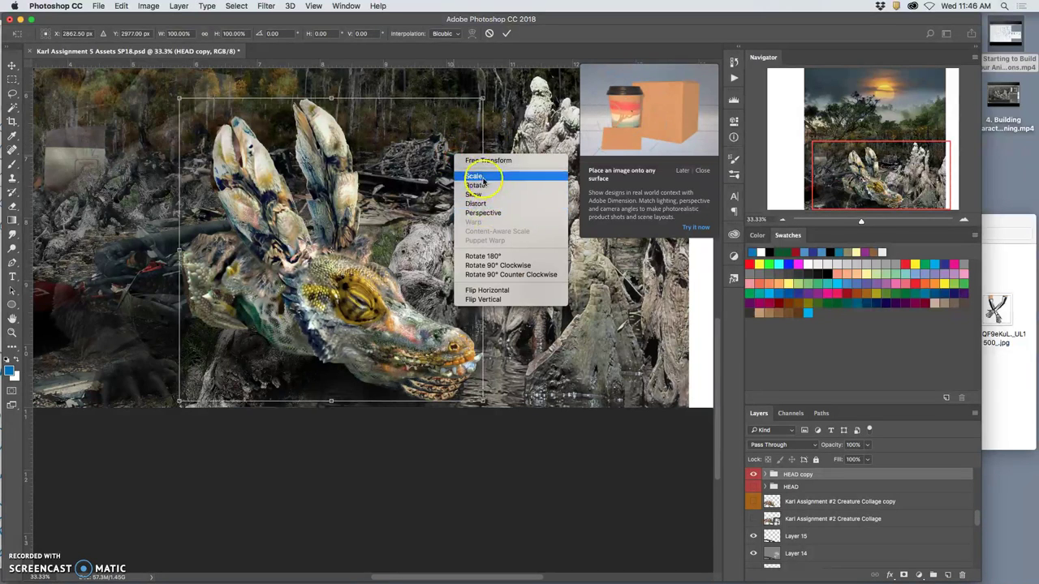
click(487, 187)
drag(494, 98, 482, 127)
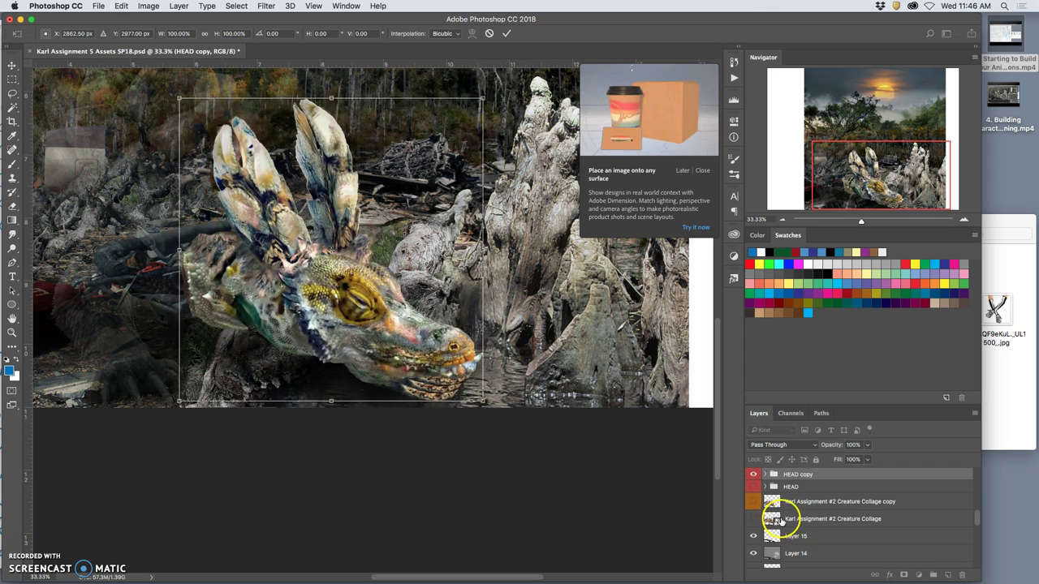
key(Return)
key(e)
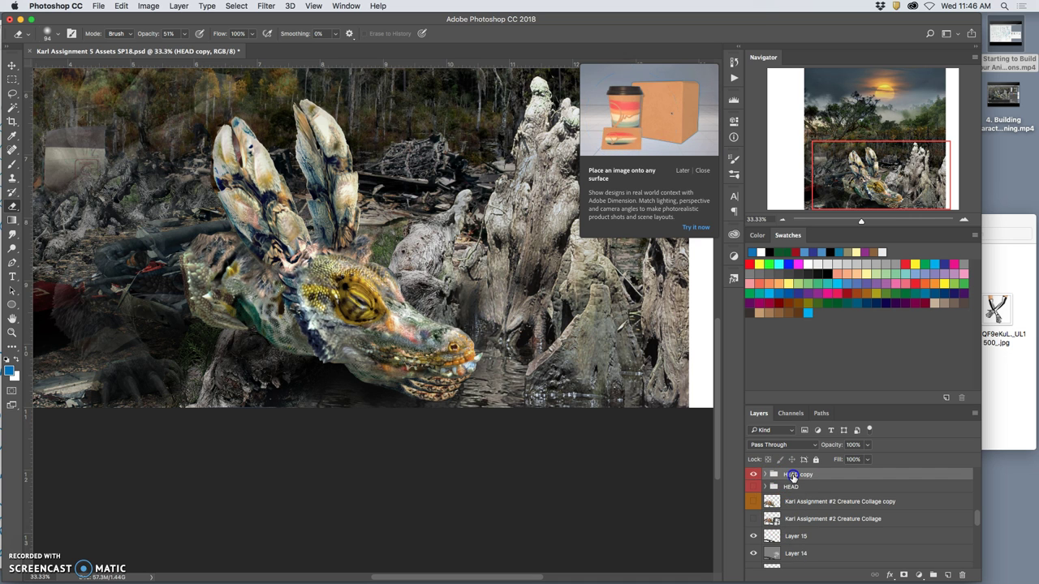
key(BackSpace)
Step: Show the HEAD group, save the document, and reveal the pinecone-shelled body layer
click(753, 473)
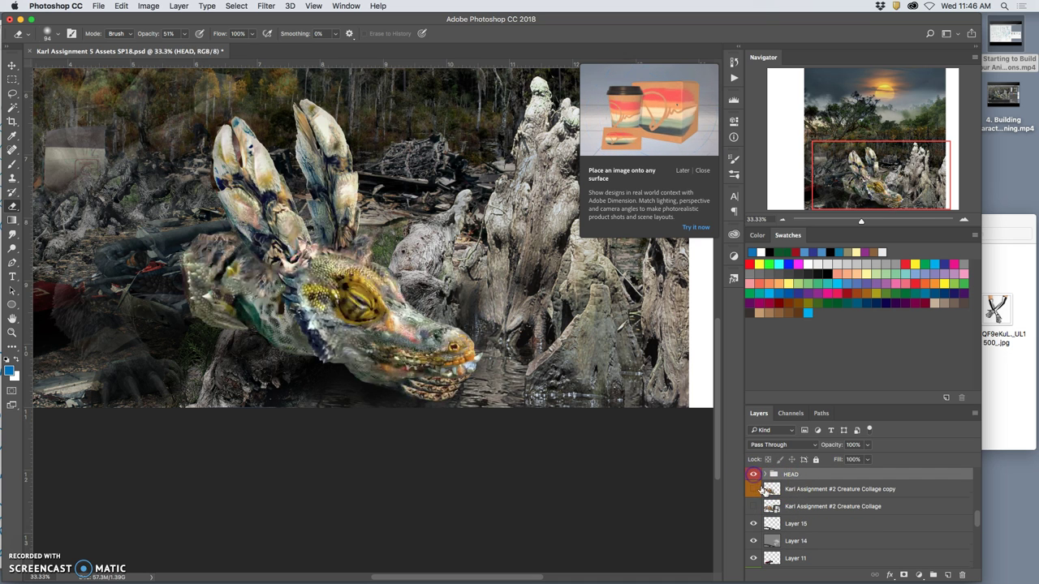
key(super+s)
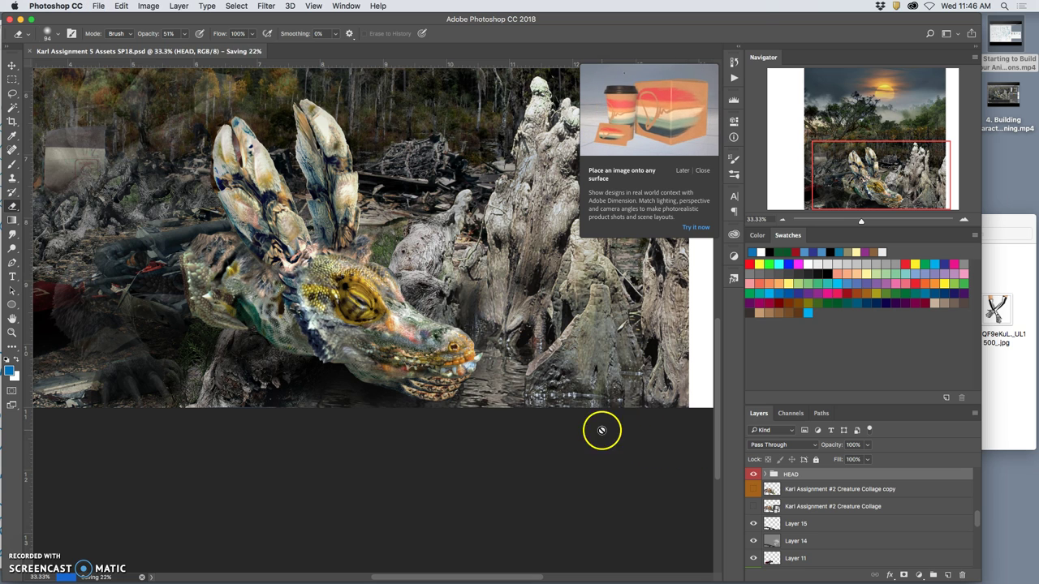
scroll(536, 421, left, 3)
scroll(537, 420, right, 5)
scroll(536, 420, left, 1)
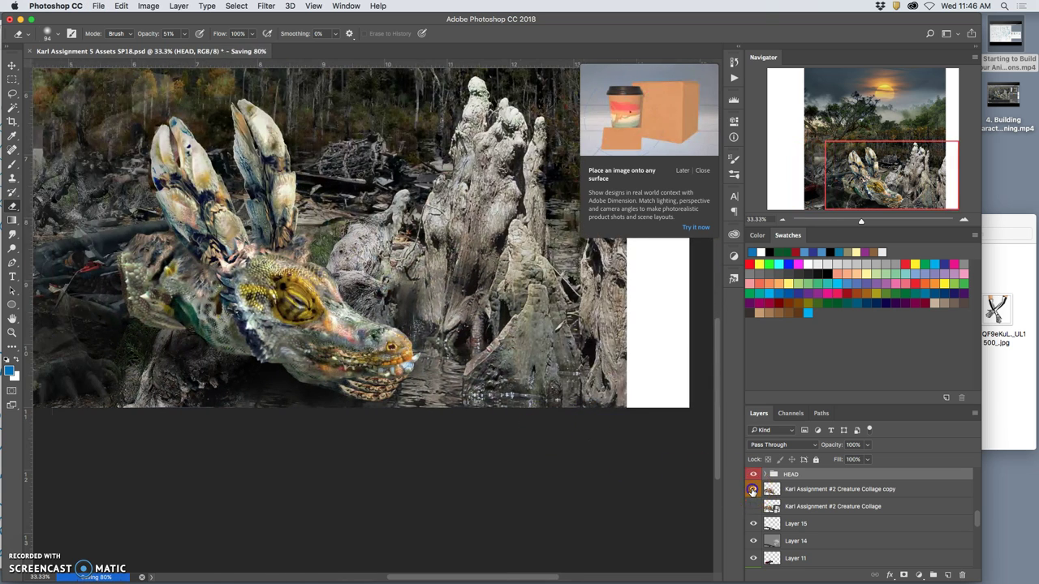
click(752, 490)
scroll(406, 349, left, 3)
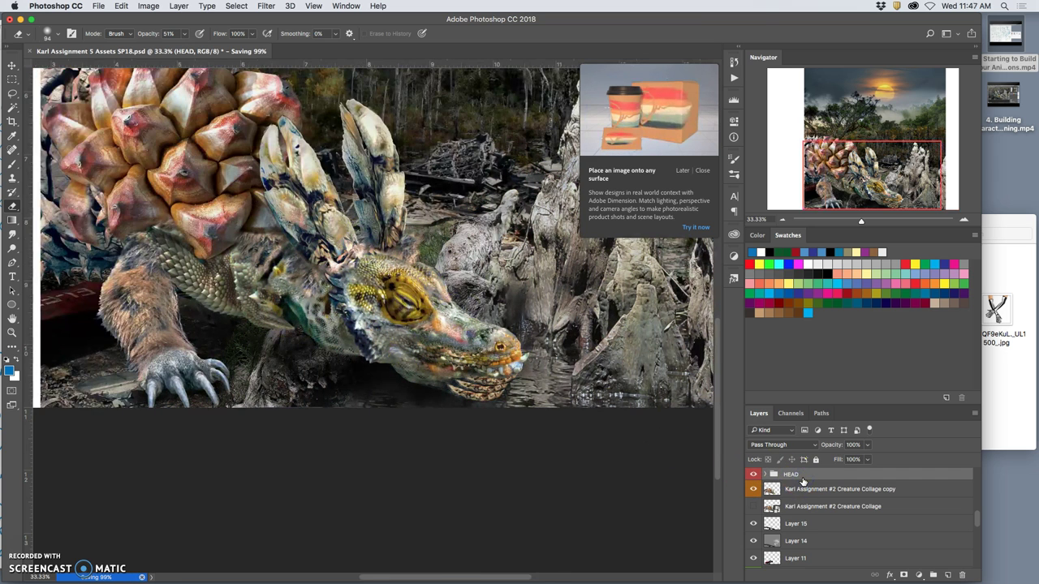
Step: Try rotating the HEAD group about 17 degrees, then undo and cancel the transform
click(780, 477)
key(ctrl+t)
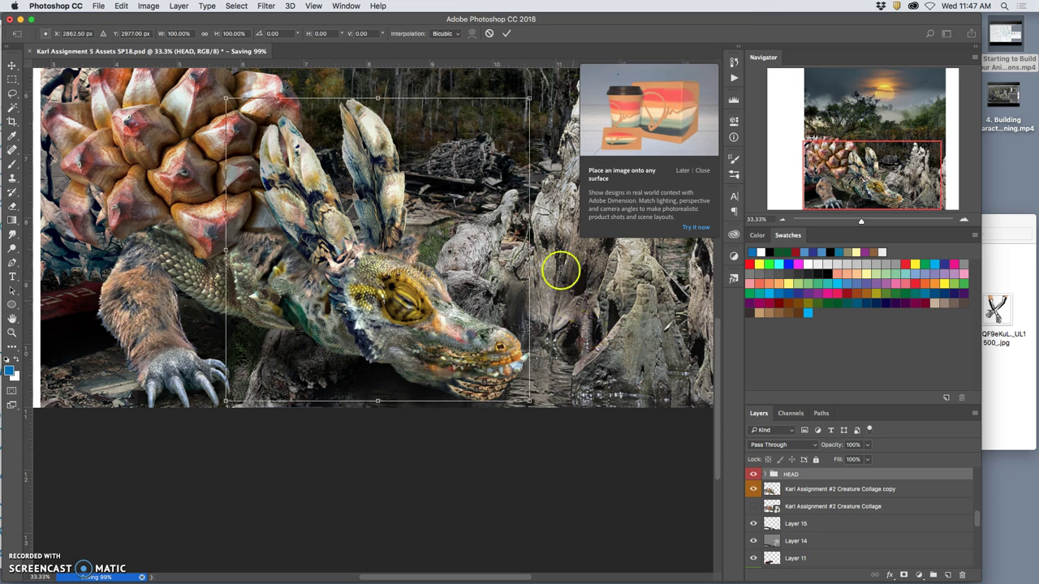
drag(546, 93, 560, 172)
click(301, 162)
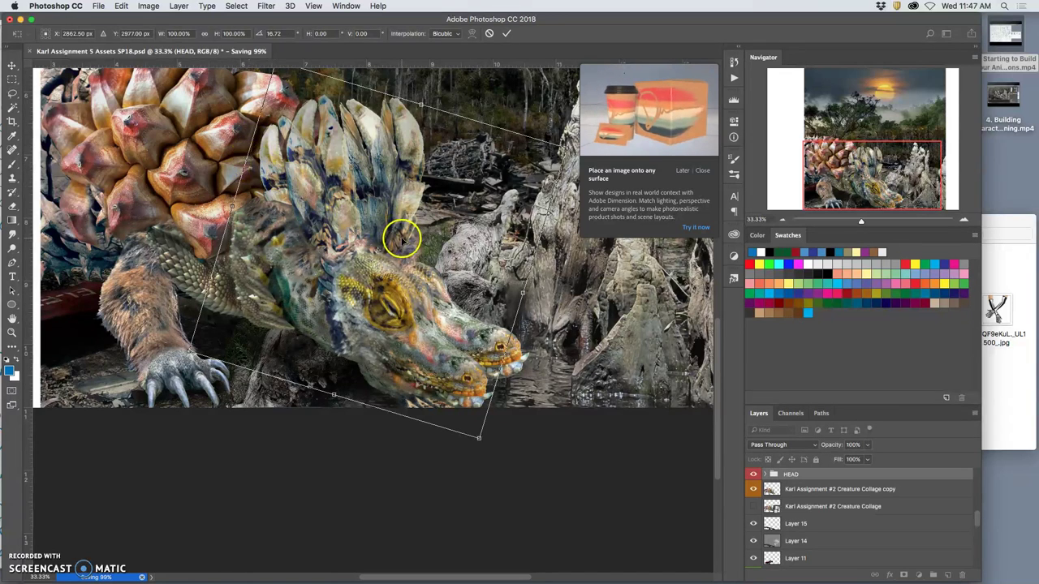
key(super+z)
key(Escape)
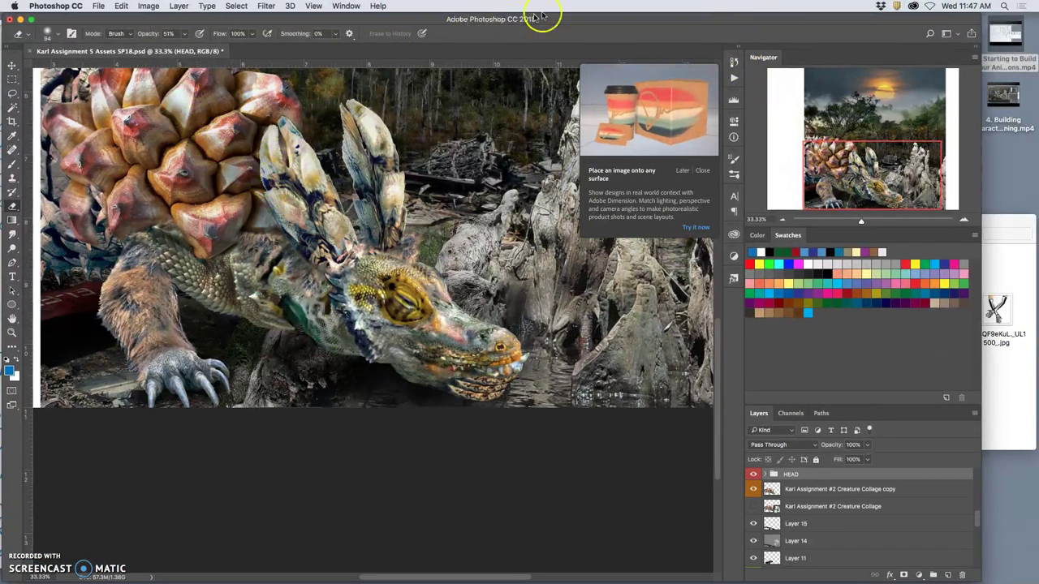
mouse_move(552, 12)
mouse_down()
mouse_move(568, 438)
mouse_move(567, 362)
mouse_up()
Step: Go back twice in Finder to Assignment #2 and open the Creature Collage .psd
click(322, 249)
click(68, 107)
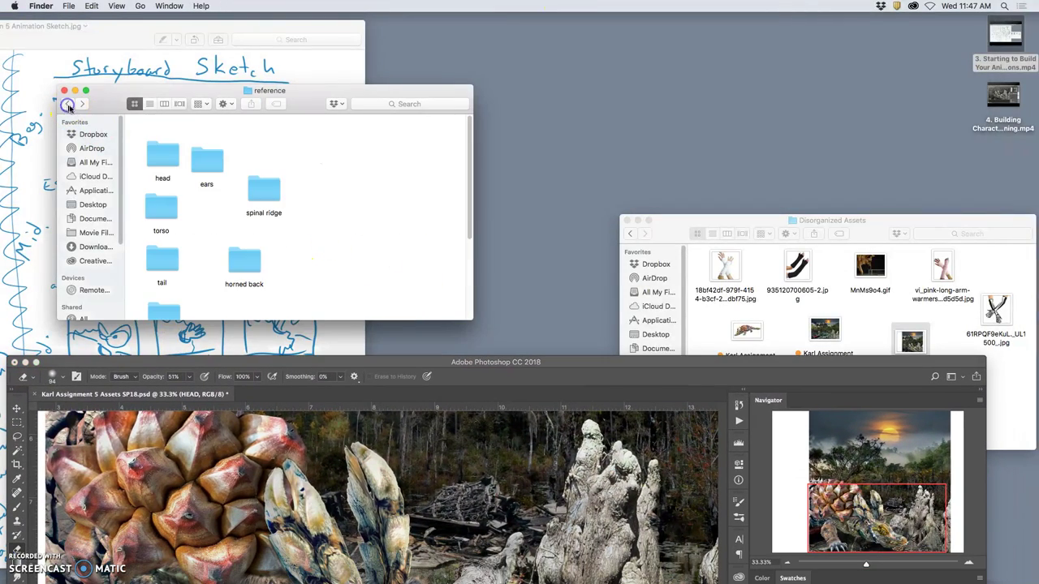
click(69, 106)
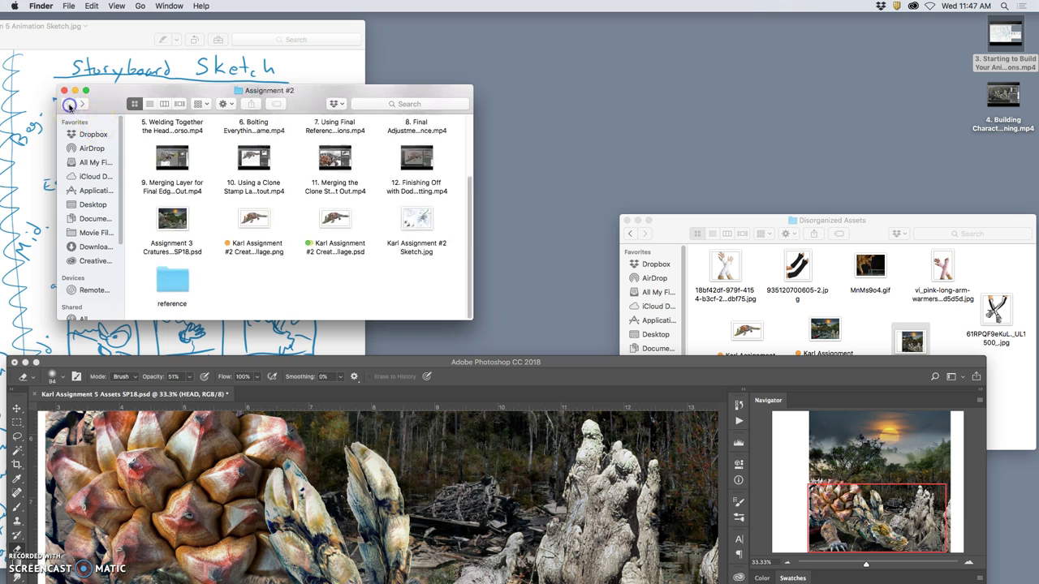
scroll(303, 227, up, 2)
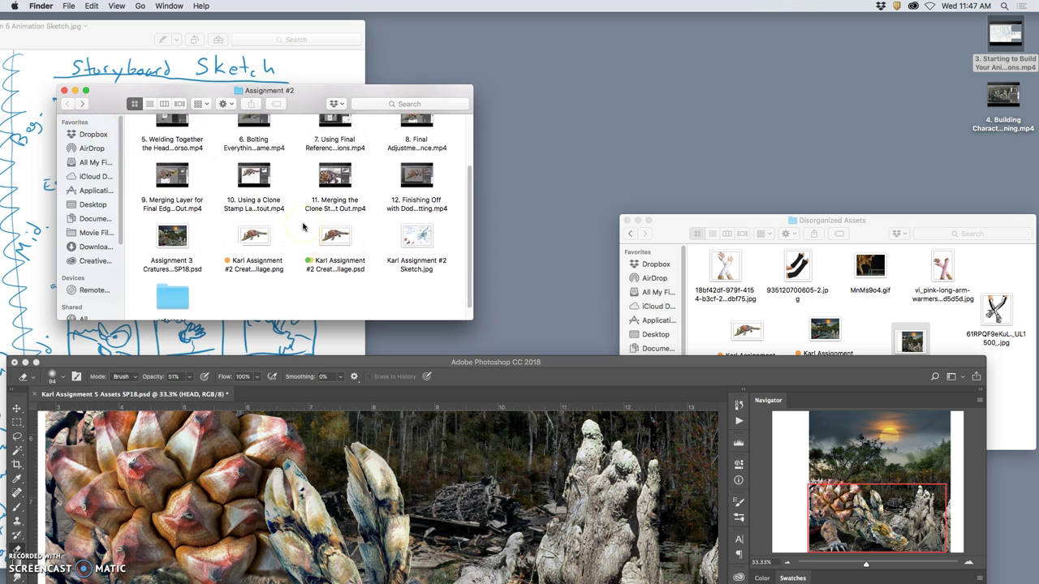
double_click(333, 237)
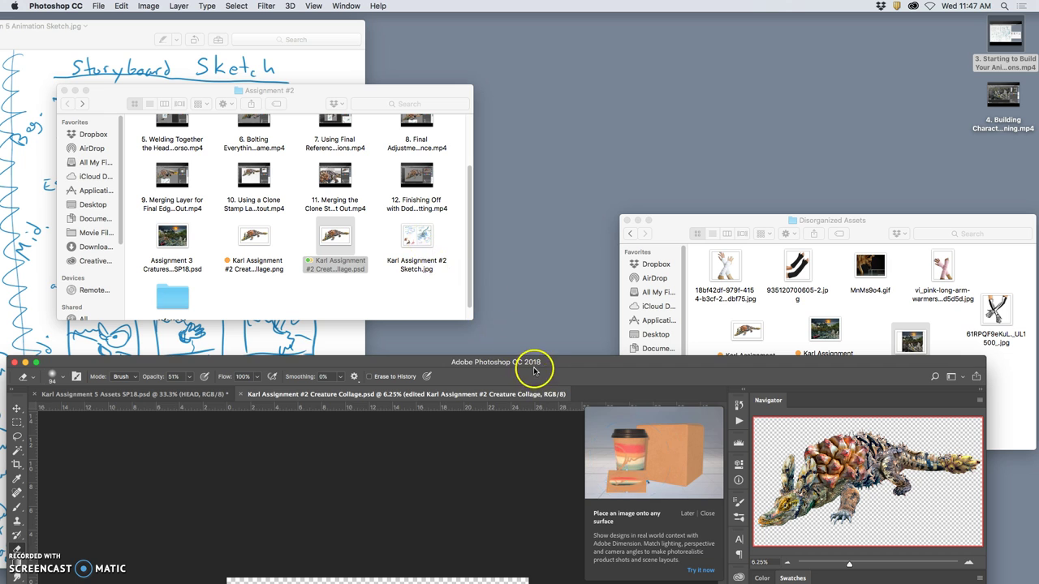
Step: Hide the top collage layer, Layer 20 and Head Group 1 so only Torso Group 1 shows
drag(533, 362, 542, 19)
click(762, 476)
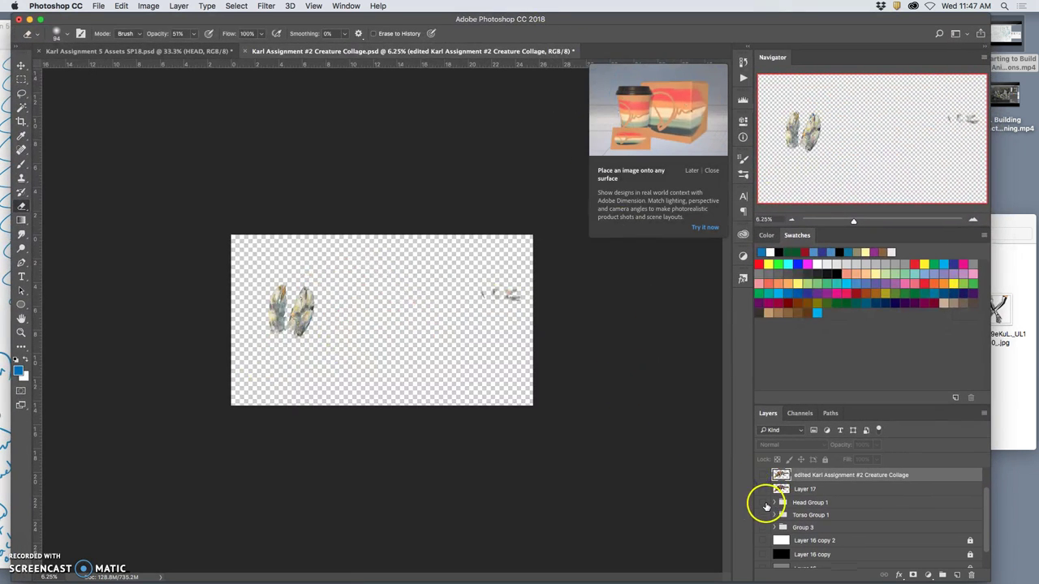
scroll(764, 504, up, 2)
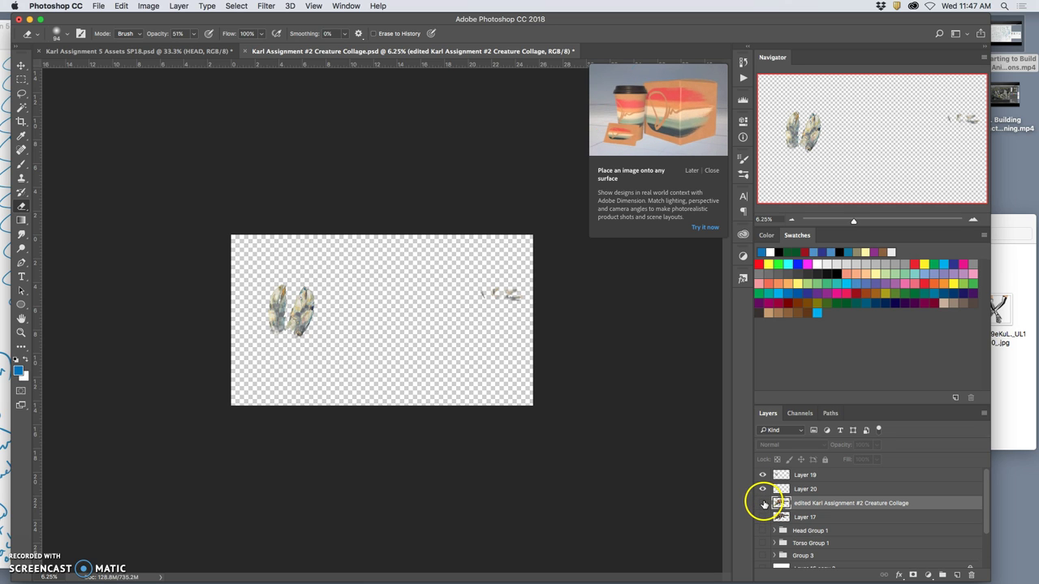
click(762, 490)
scroll(766, 524, down, 1)
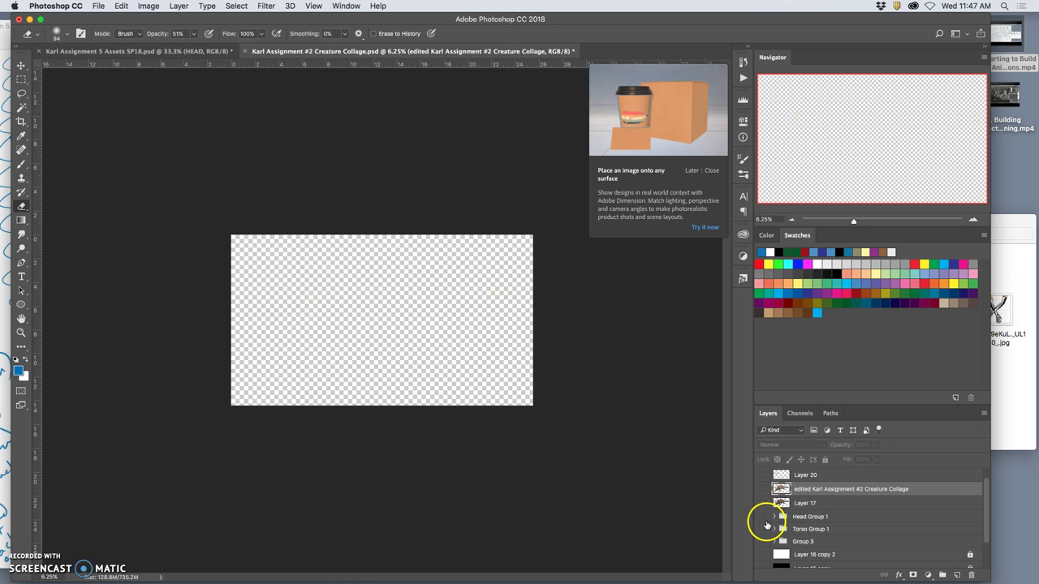
click(763, 517)
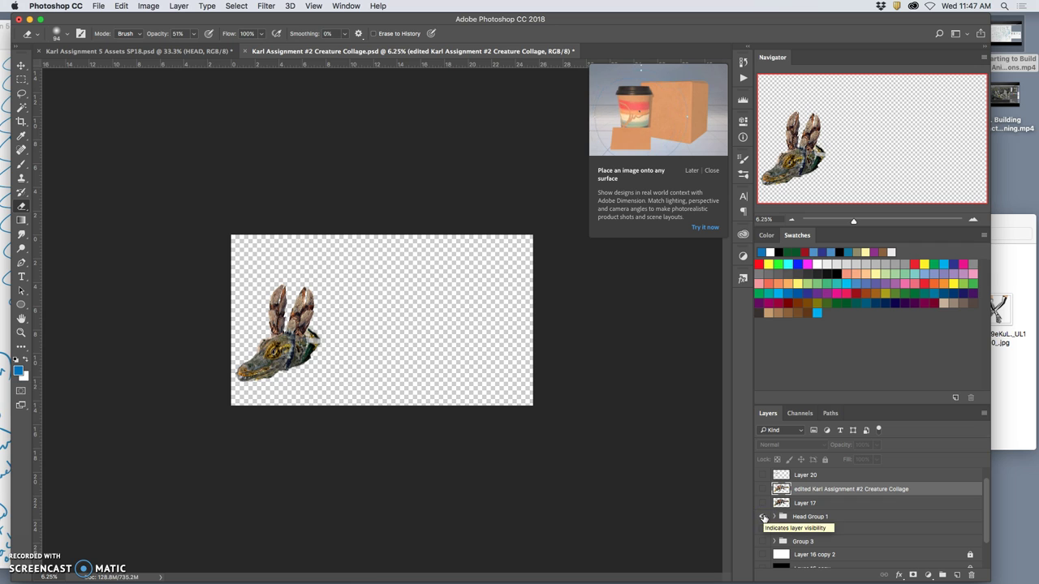
click(763, 529)
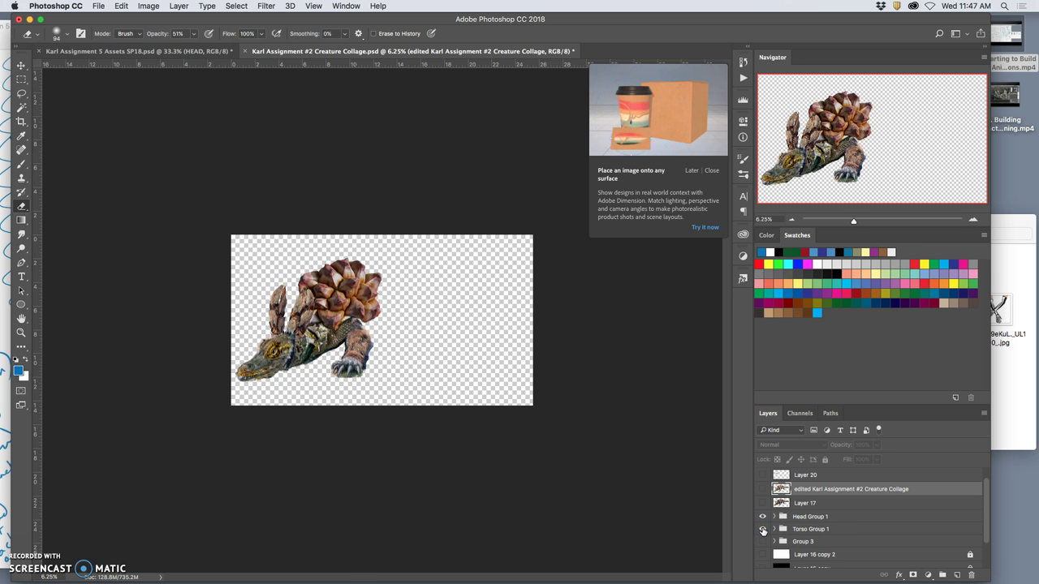
click(763, 517)
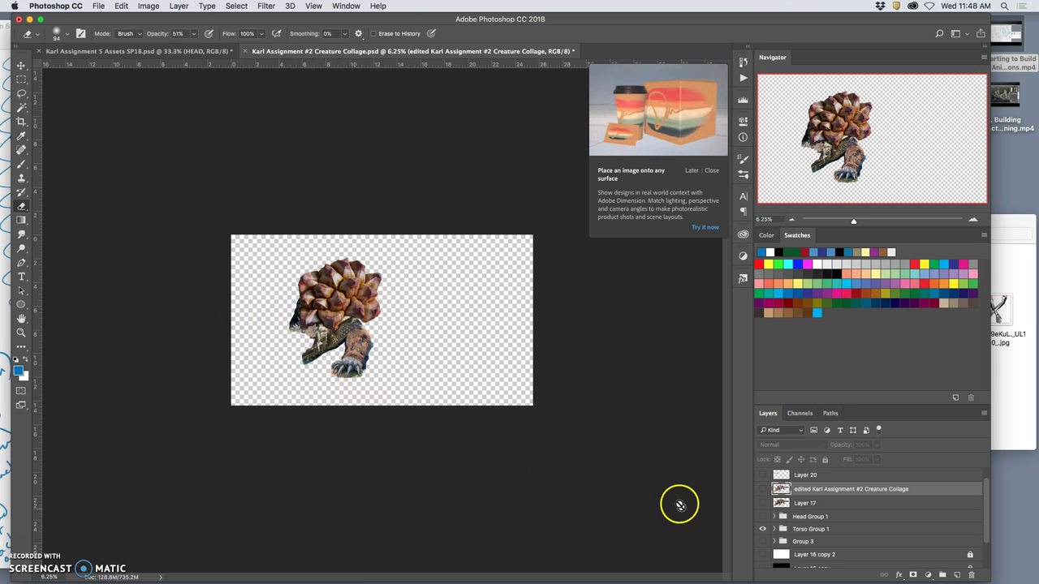
Step: Expand Torso Group 1, select Layer 12 and hide Layers 6, 7 and 8, leaving only the pinecone shell
click(774, 529)
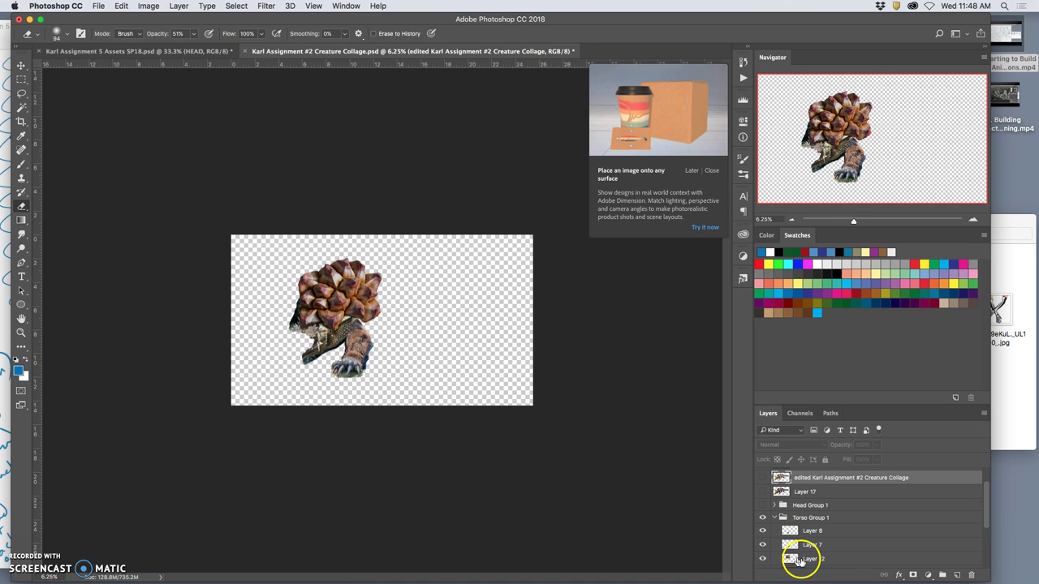
click(812, 559)
click(763, 545)
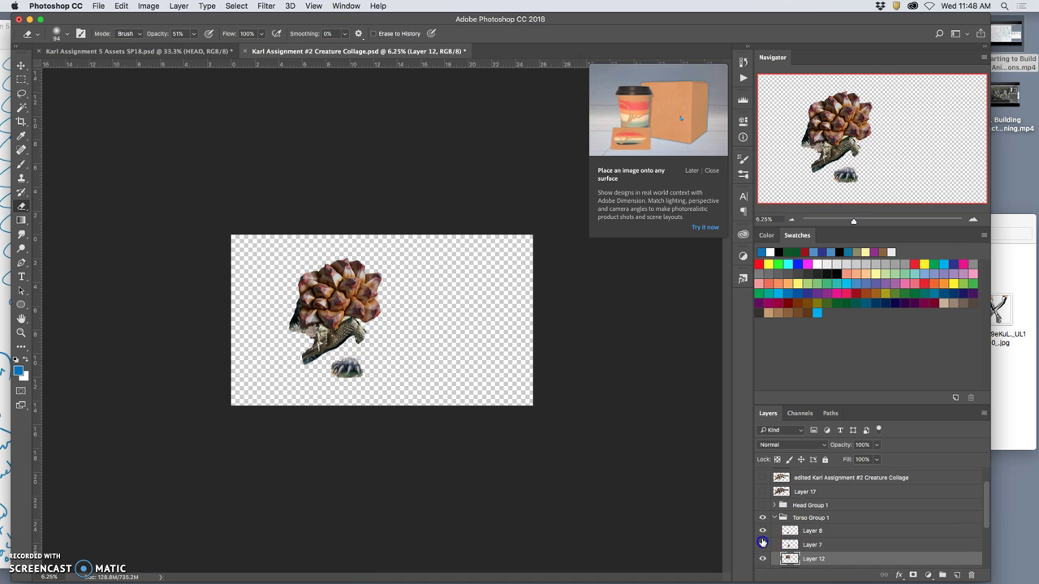
click(762, 531)
scroll(766, 540, down, 1)
click(763, 559)
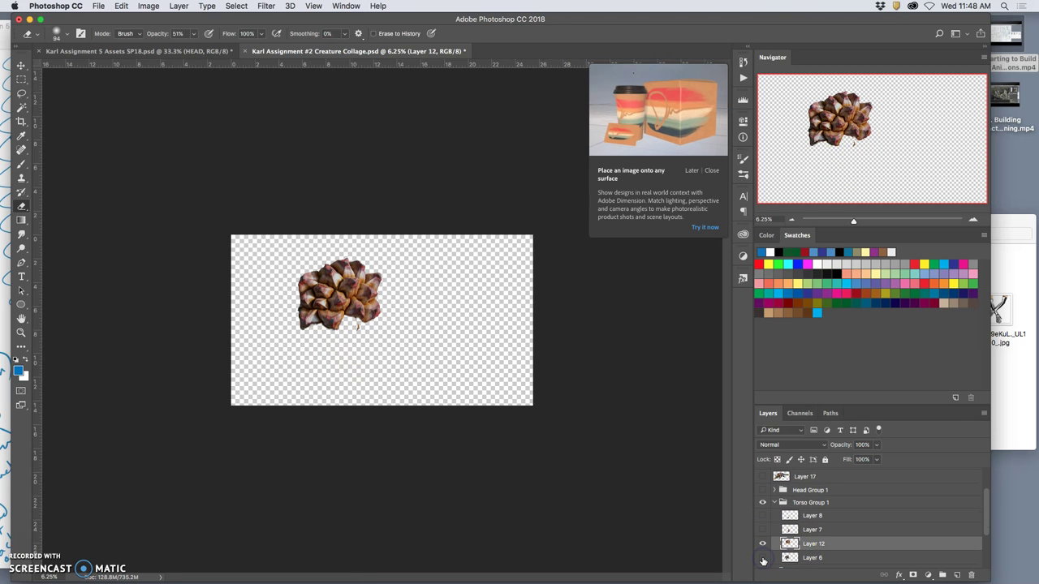
click(763, 558)
click(762, 558)
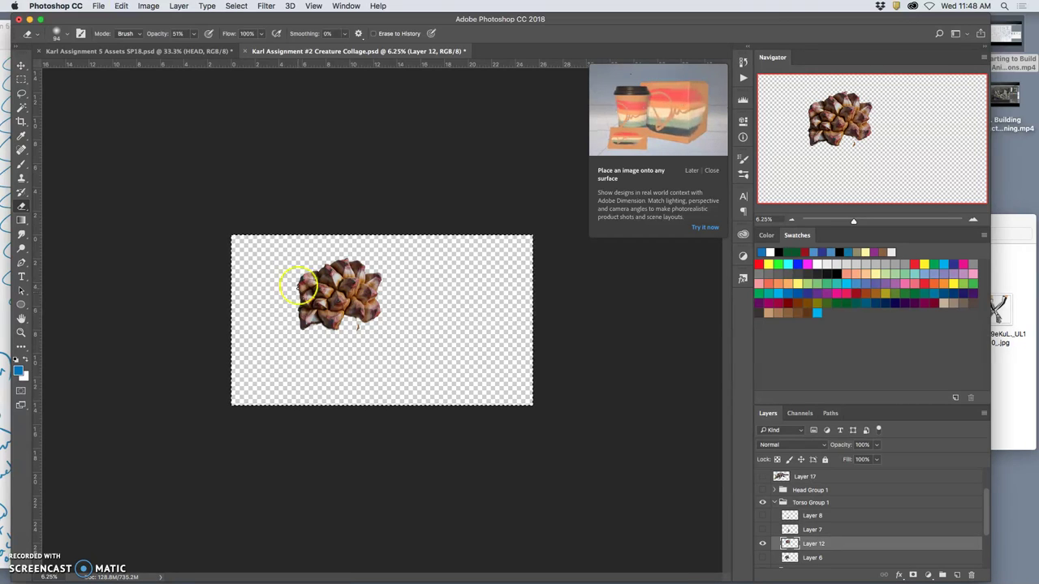
Step: Paste the pinecone shell into the Assets composite as a new layer above Creature Collage copy
click(203, 54)
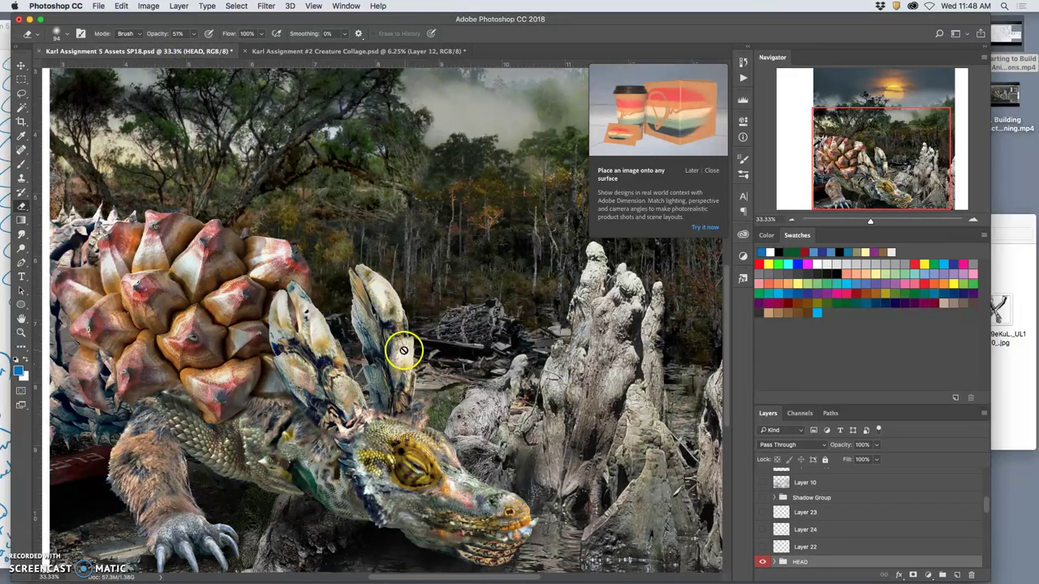
scroll(816, 494, down, 3)
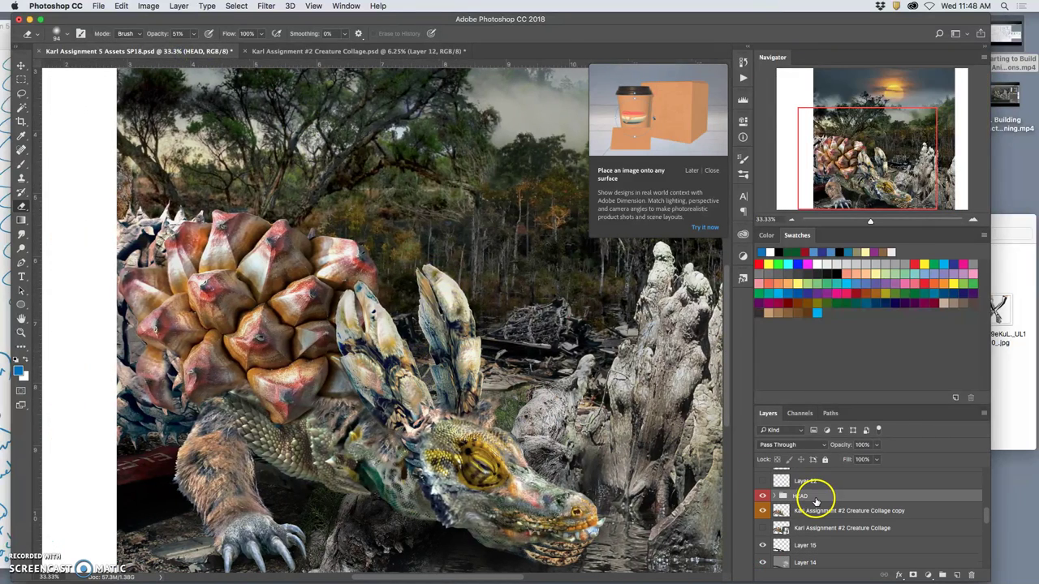
click(809, 513)
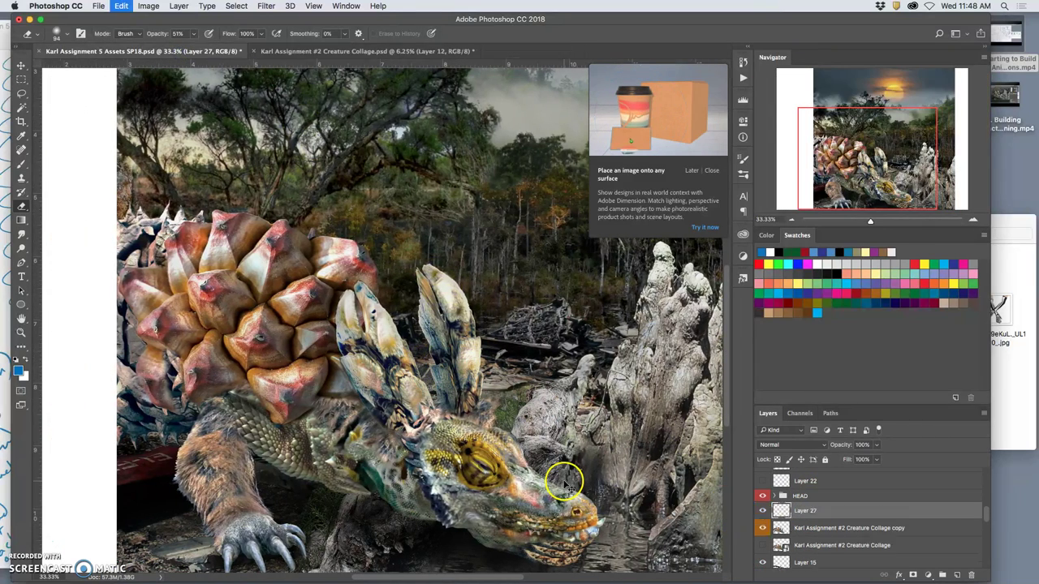
key(cmd+v)
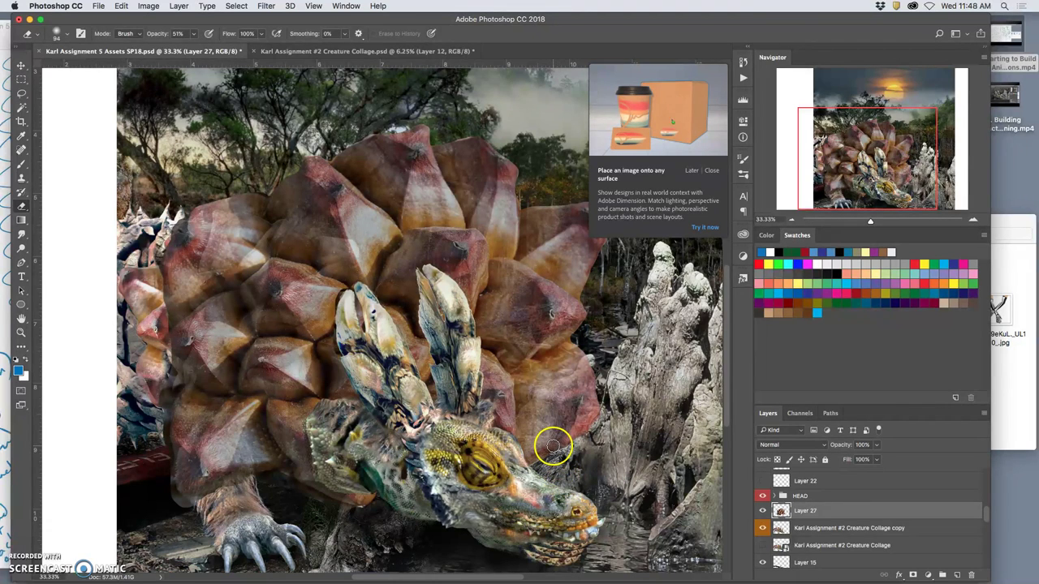
drag(554, 444, 556, 440)
Step: Flip the shell horizontally, shrink it to about 60%, and tilt it about ten degrees onto the back
key(cmd+t)
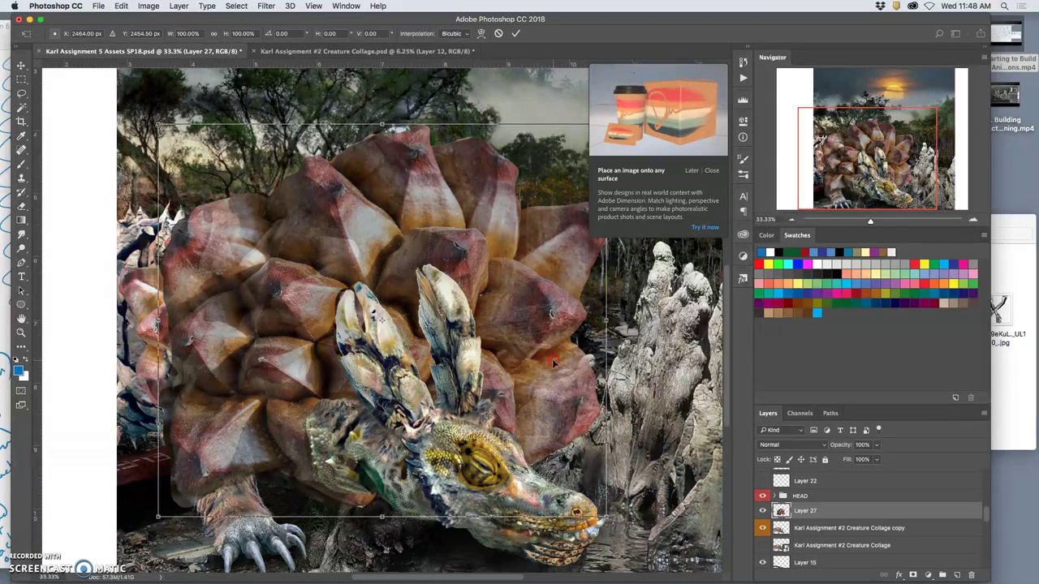
right_click(553, 359)
click(584, 494)
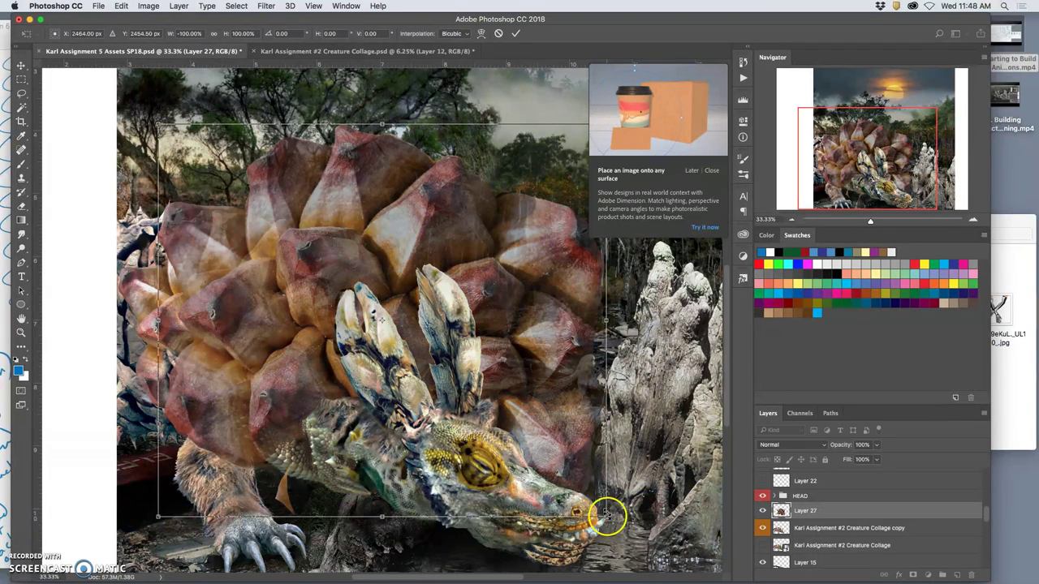
drag(606, 516, 427, 361)
drag(308, 281, 276, 366)
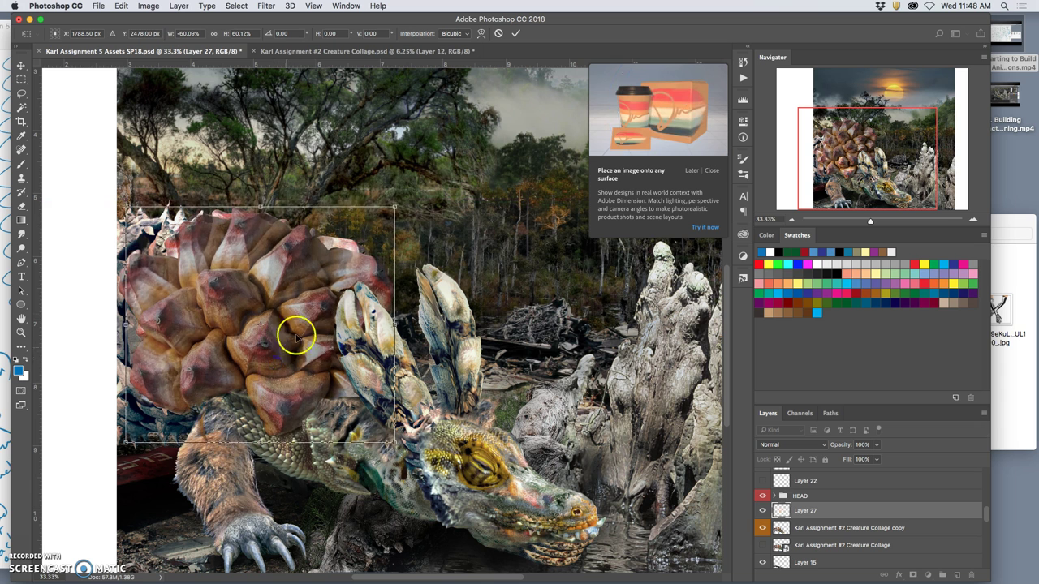
drag(400, 205, 324, 236)
Step: Fine-tune the shell's position, tilt and size, then apply the transform at 58%
key(shift+Up)
key(shift+Up)
key(Up)
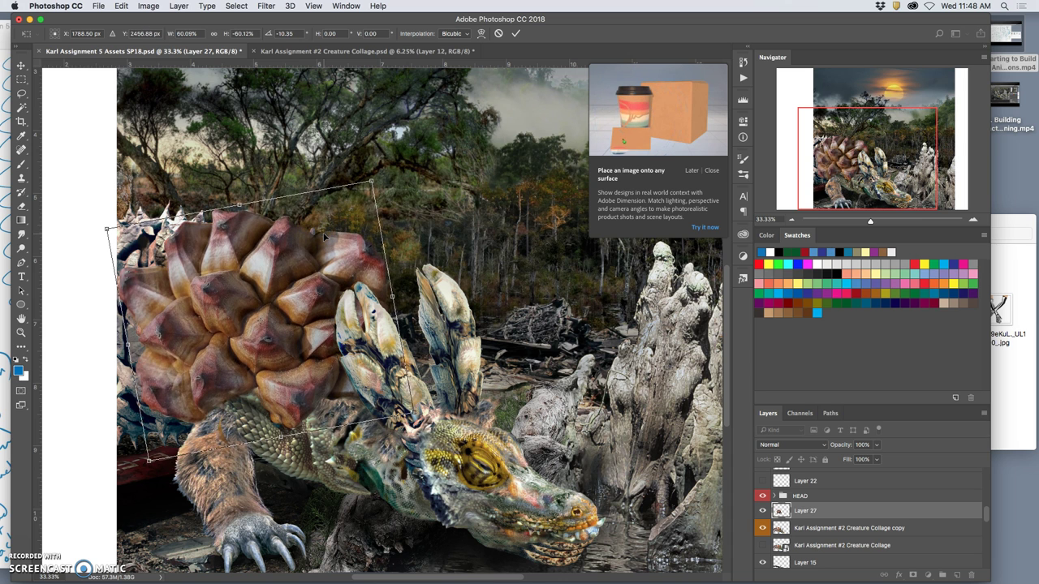
key(Up)
key(Up)
key(Up)
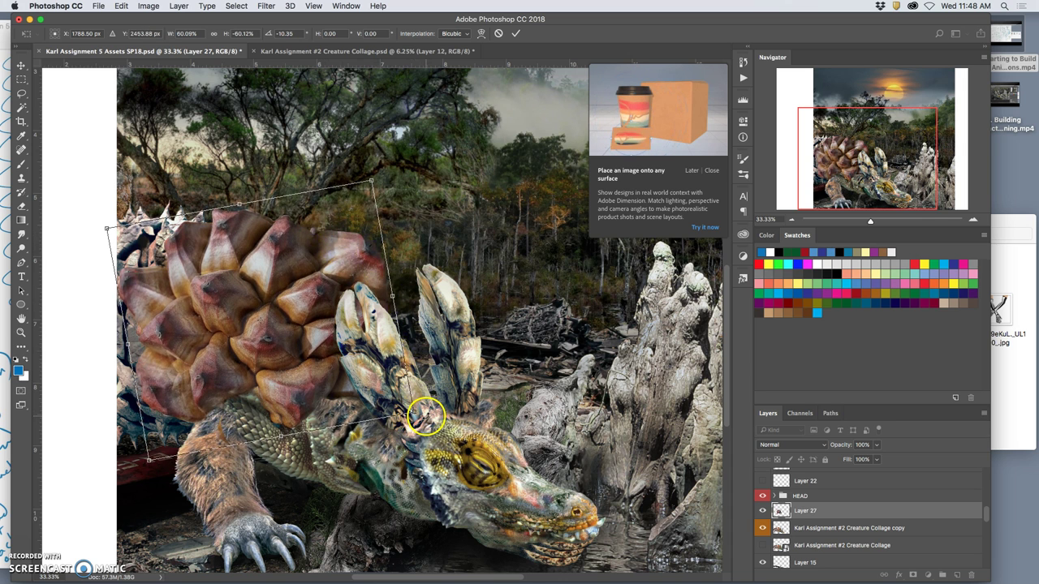
drag(426, 418, 403, 418)
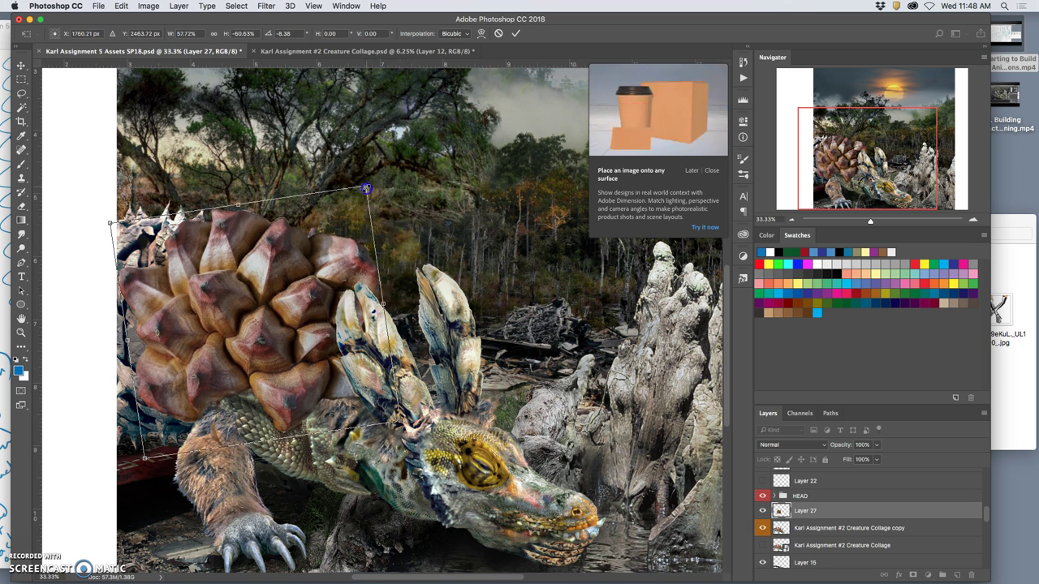
drag(366, 189, 367, 187)
drag(303, 357, 303, 356)
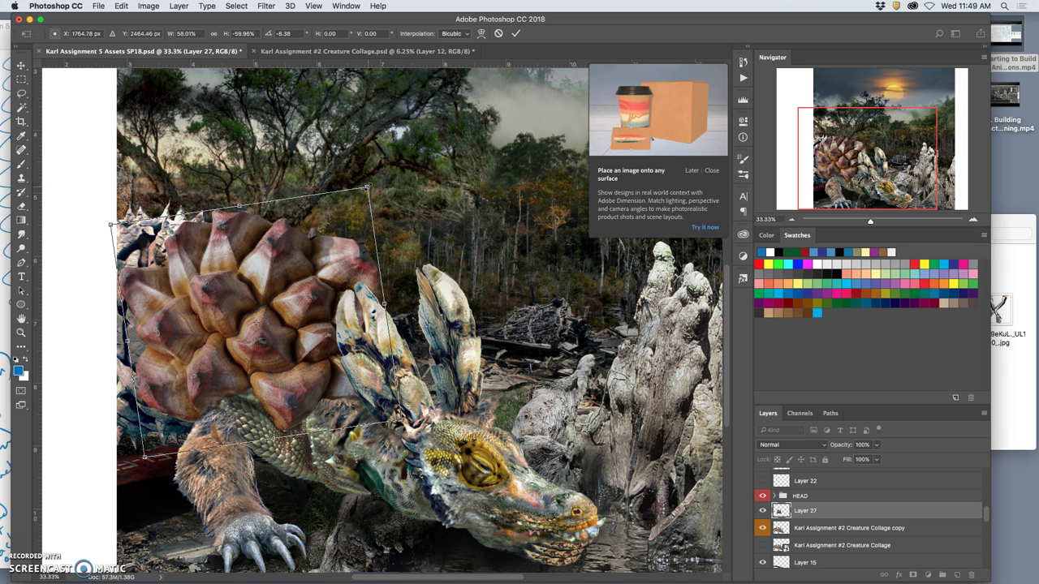
key(Return)
Step: Toggle the pinecone shell layer to compare, then set Layer 27 opacity to 61%
key(e)
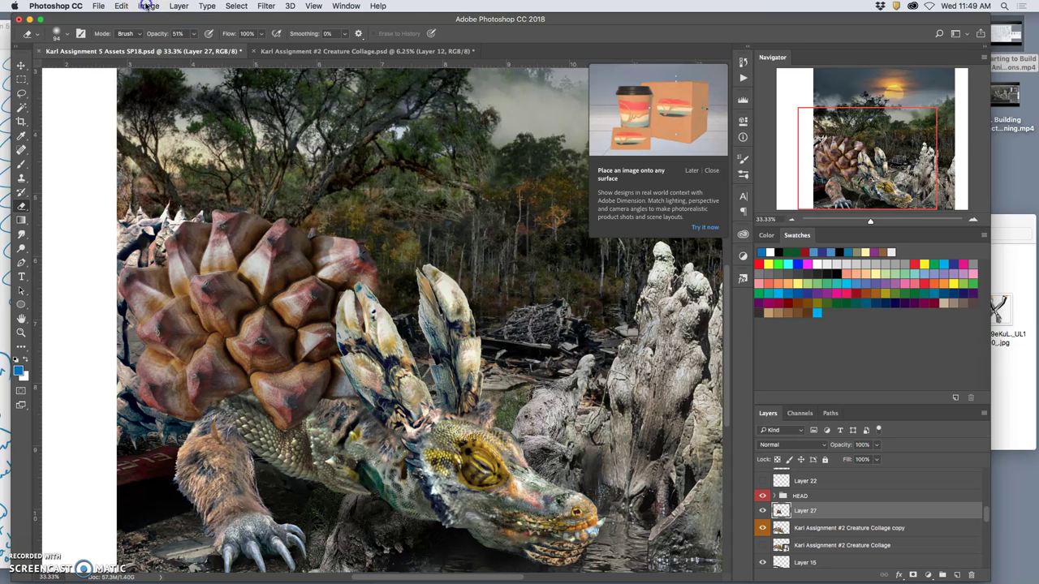
click(146, 7)
key(Escape)
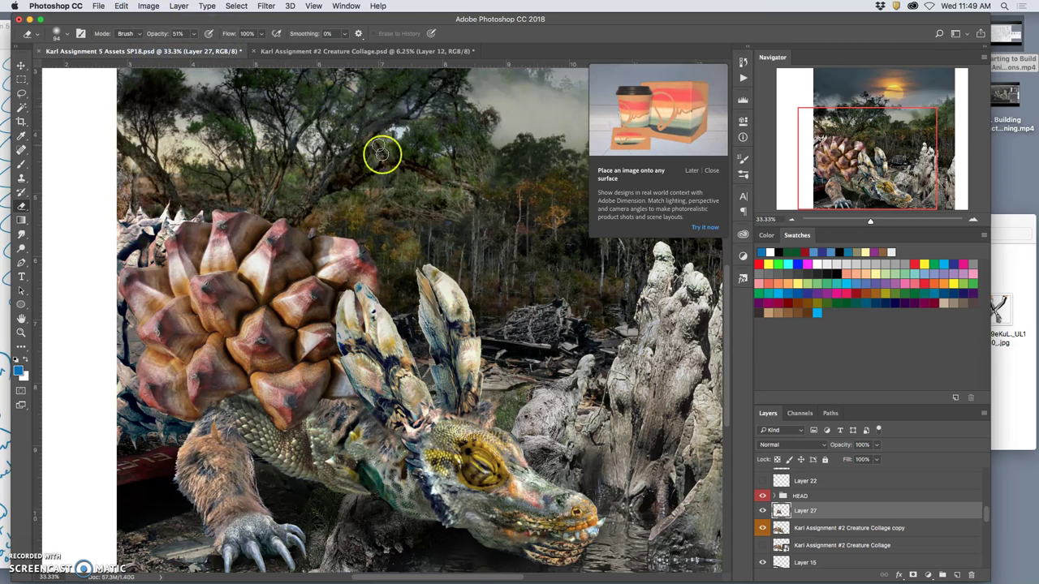
click(762, 511)
click(761, 511)
click(762, 511)
click(762, 511)
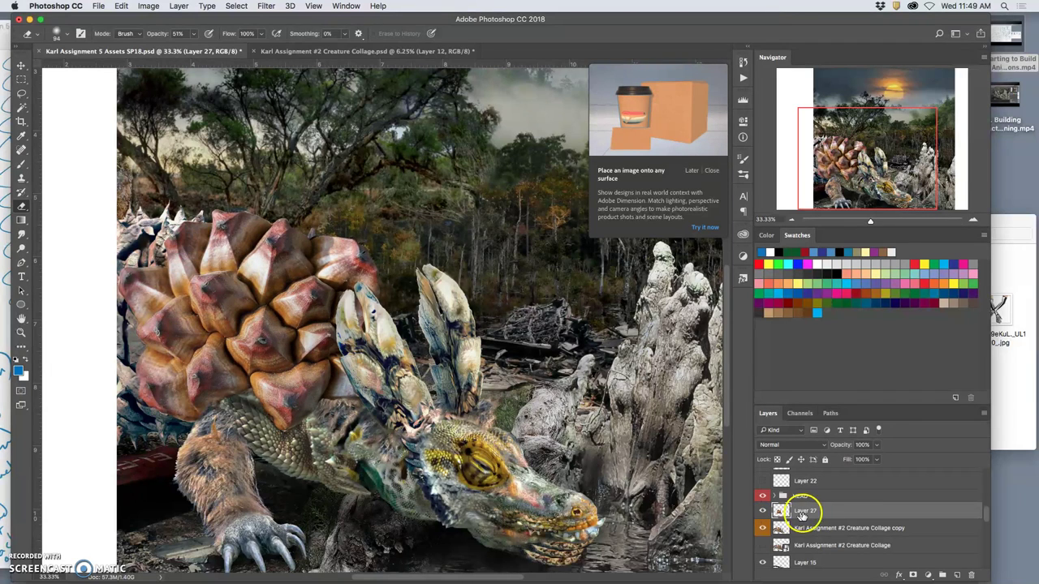
click(875, 446)
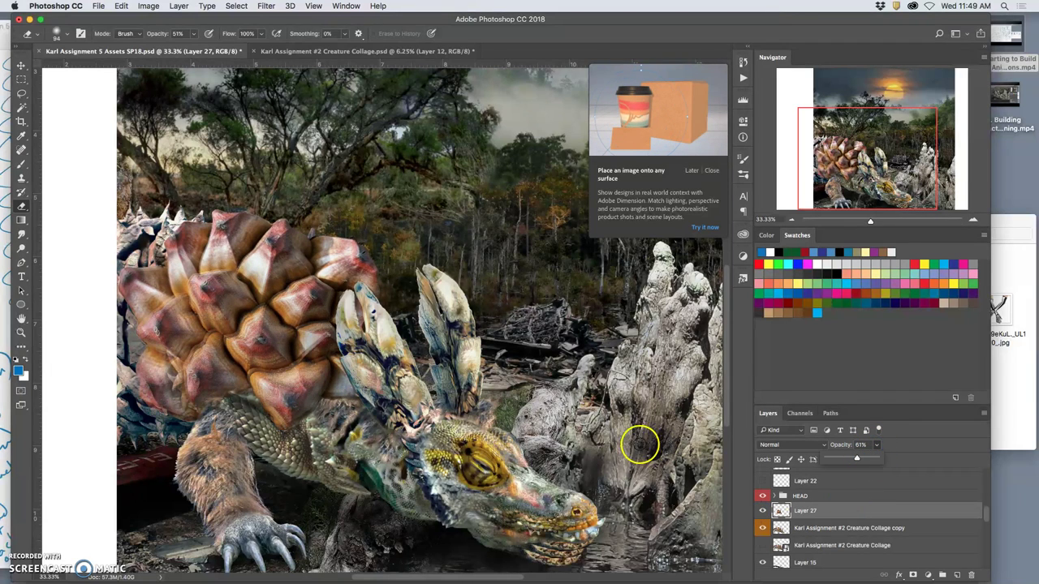
Step: Warp the shell slightly so it bends along the creature's back, and commit the warp
key(ctrl+t)
right_click(308, 400)
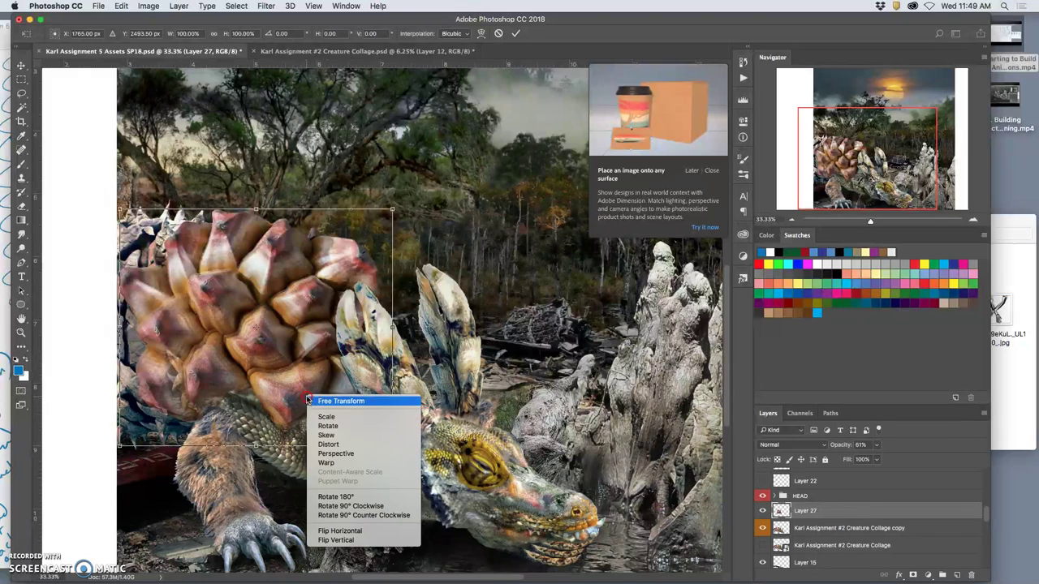
click(325, 462)
drag(289, 411, 286, 405)
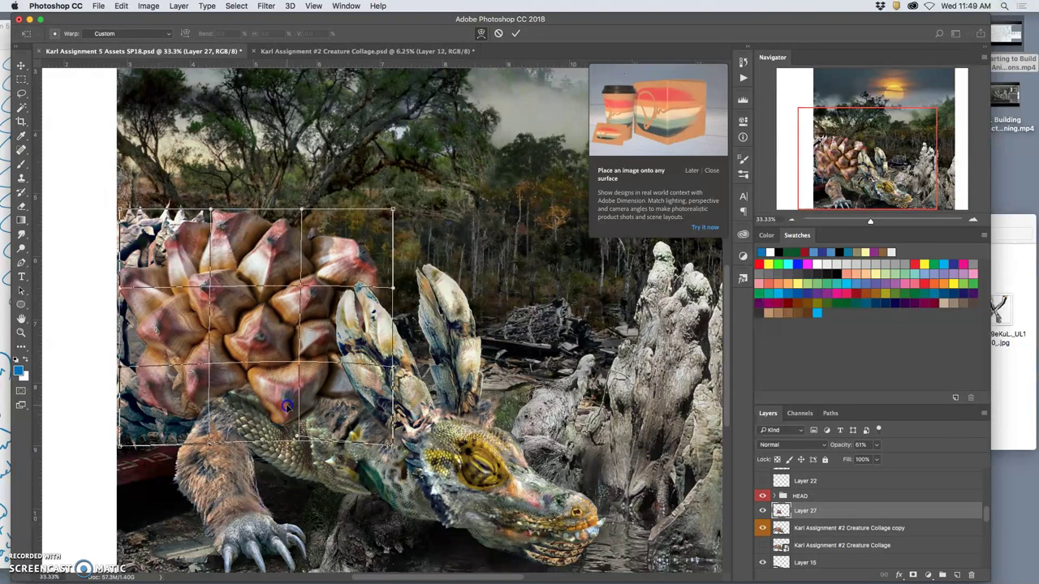
drag(173, 410, 170, 406)
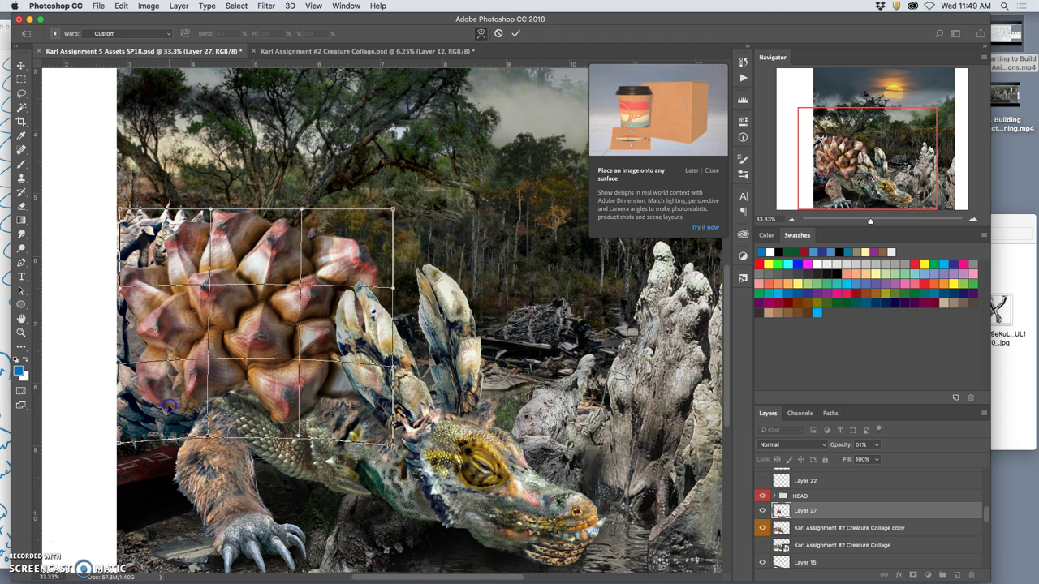
key(Return)
key(e)
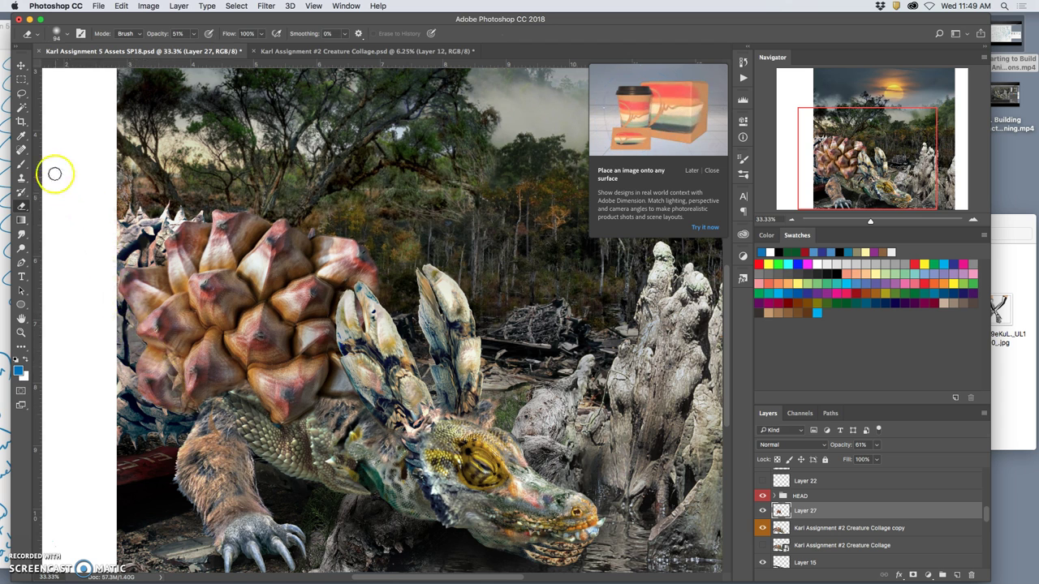
Step: Lasso-select the shell's lower-left edge and toggle Layer 27 to compare
click(21, 94)
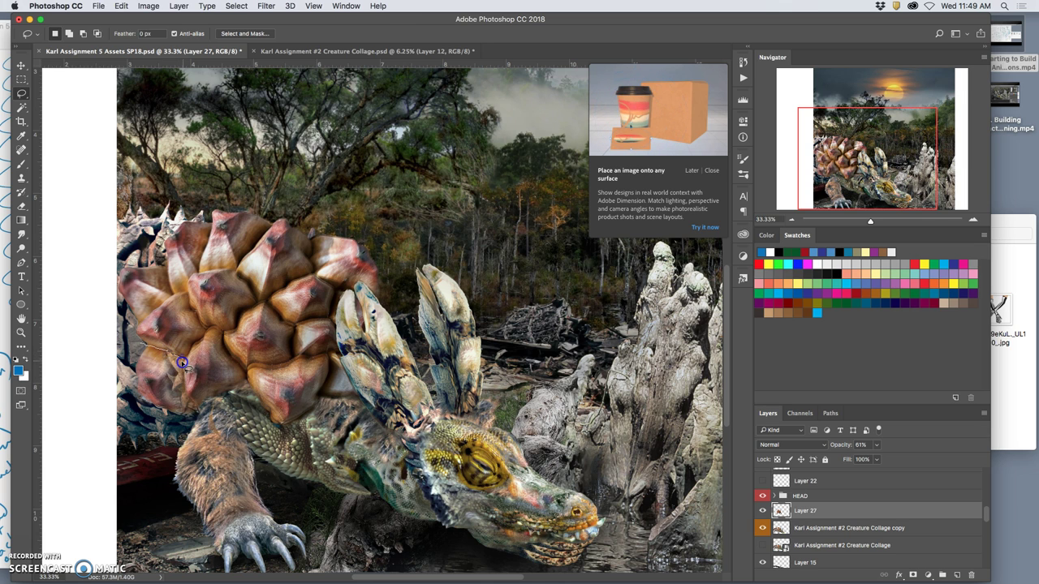
mouse_move(186, 391)
mouse_down()
mouse_move(189, 424)
mouse_move(148, 436)
mouse_move(101, 378)
mouse_move(122, 350)
mouse_up()
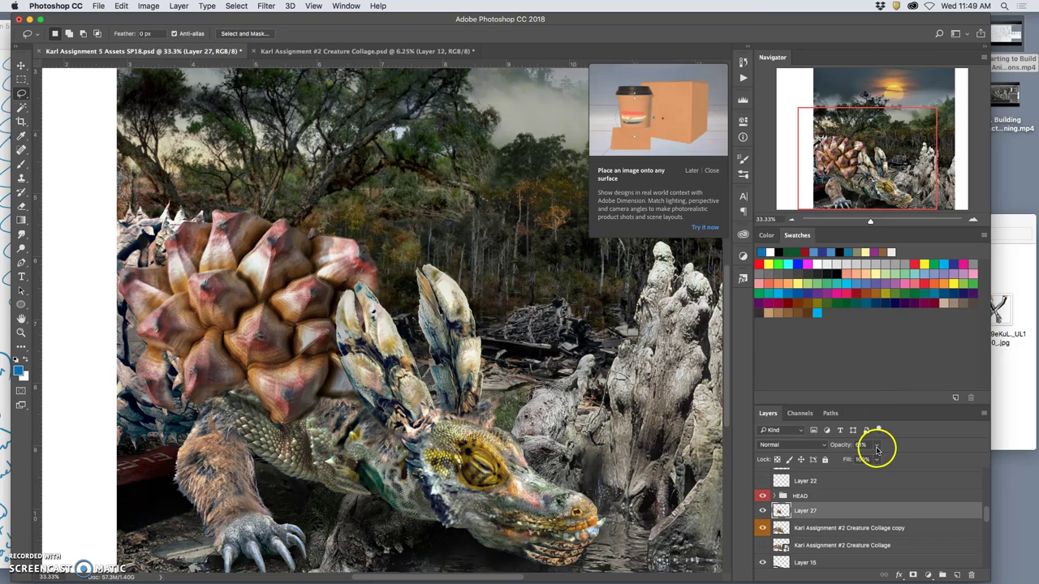
click(763, 511)
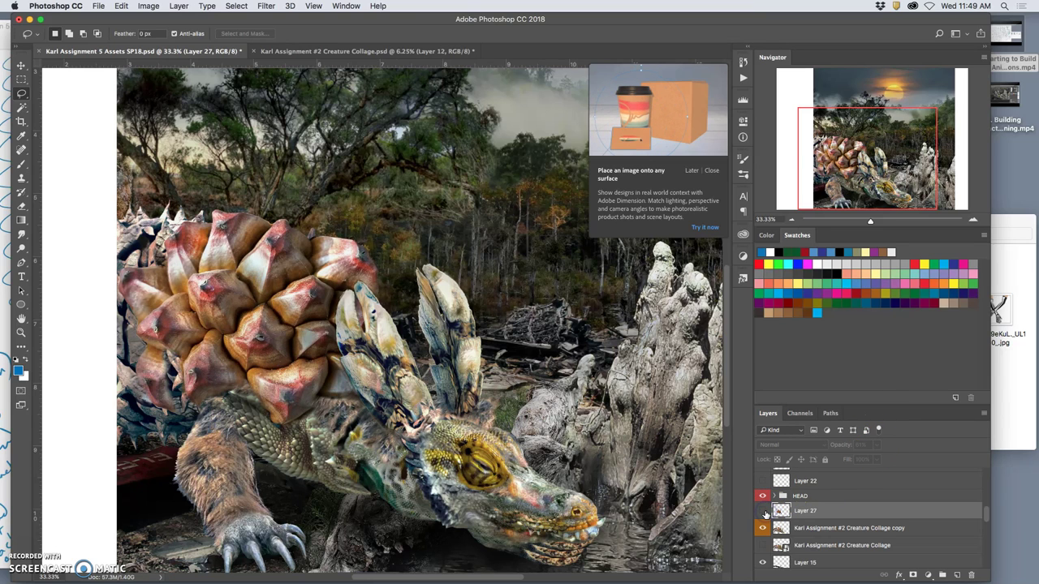
click(763, 511)
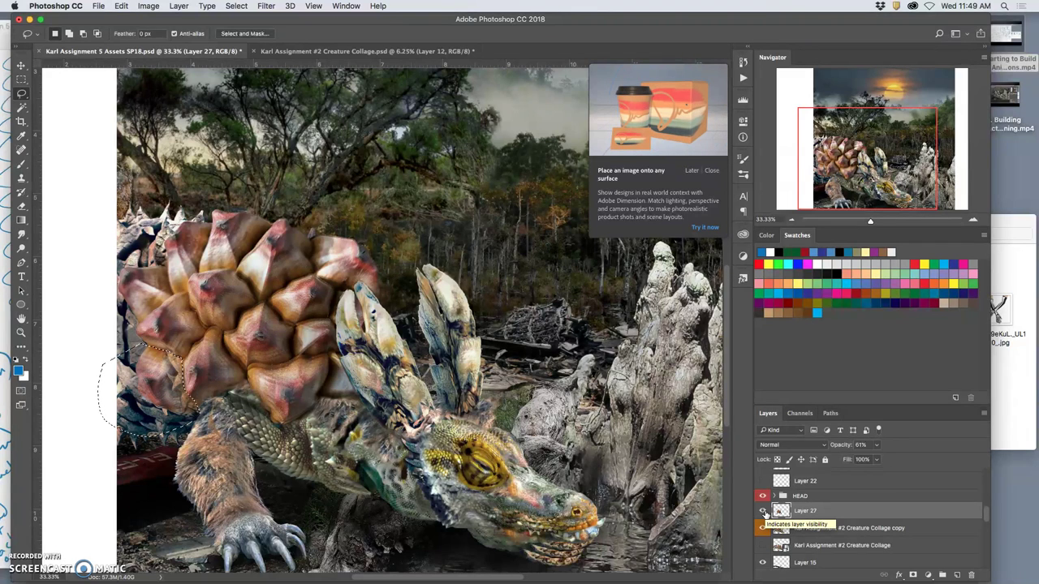
click(763, 511)
click(763, 512)
Step: Raise Layer 27's opacity from 61% to 100% and compare it on and off
click(877, 446)
key(Return)
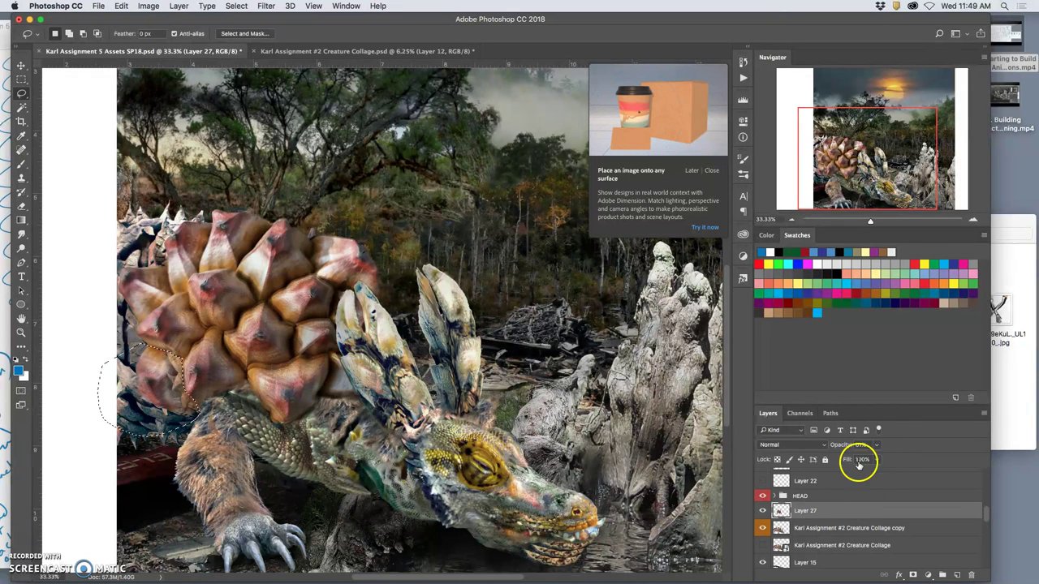
click(876, 445)
drag(895, 459, 898, 459)
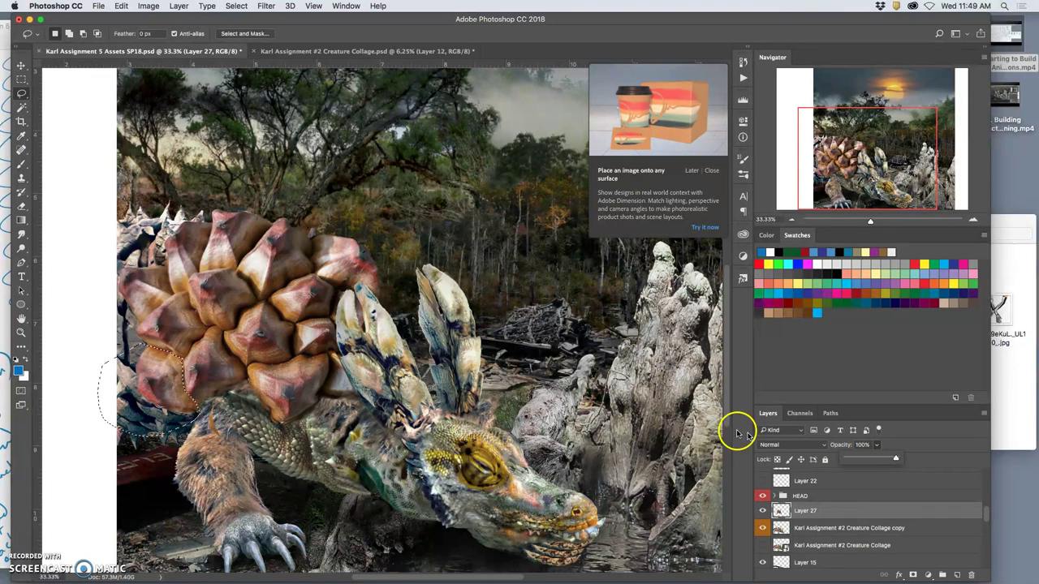
click(762, 511)
click(761, 511)
click(762, 511)
click(762, 511)
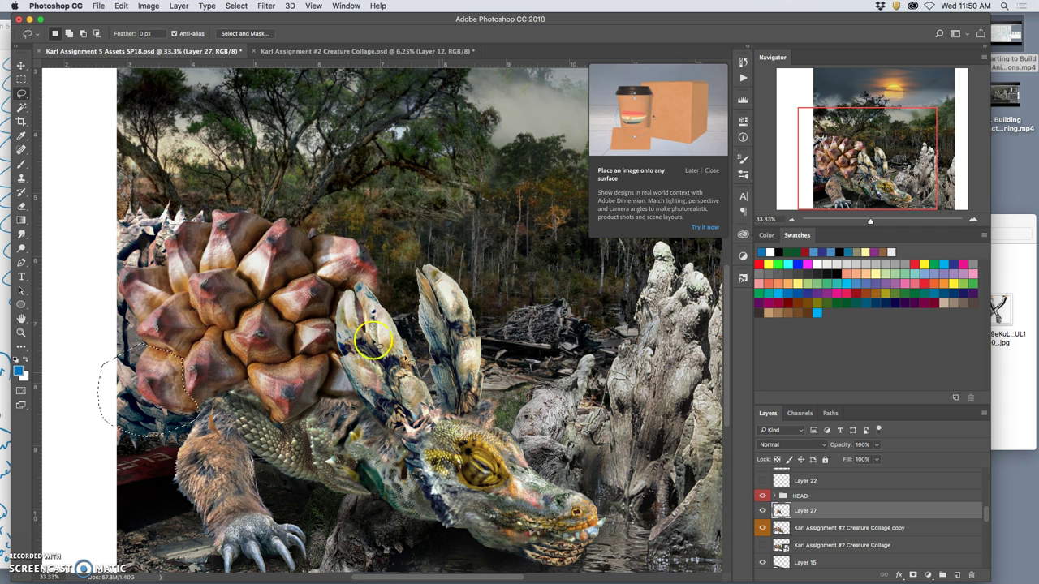
Step: Drop the selected-edge transform, deselect, and start a free transform on the whole shell
key(super+t)
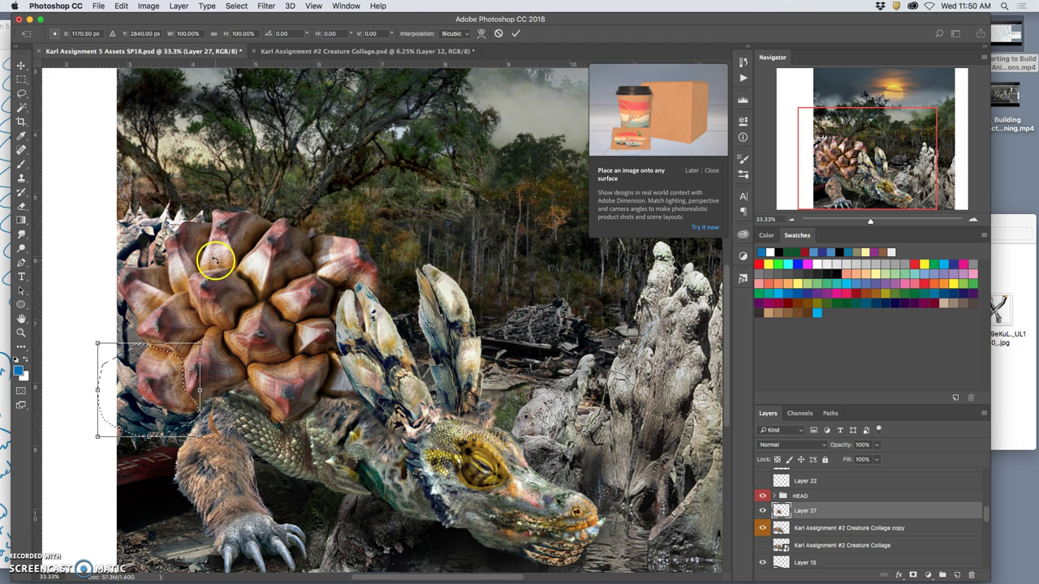
key(Return)
key(ctrl+d)
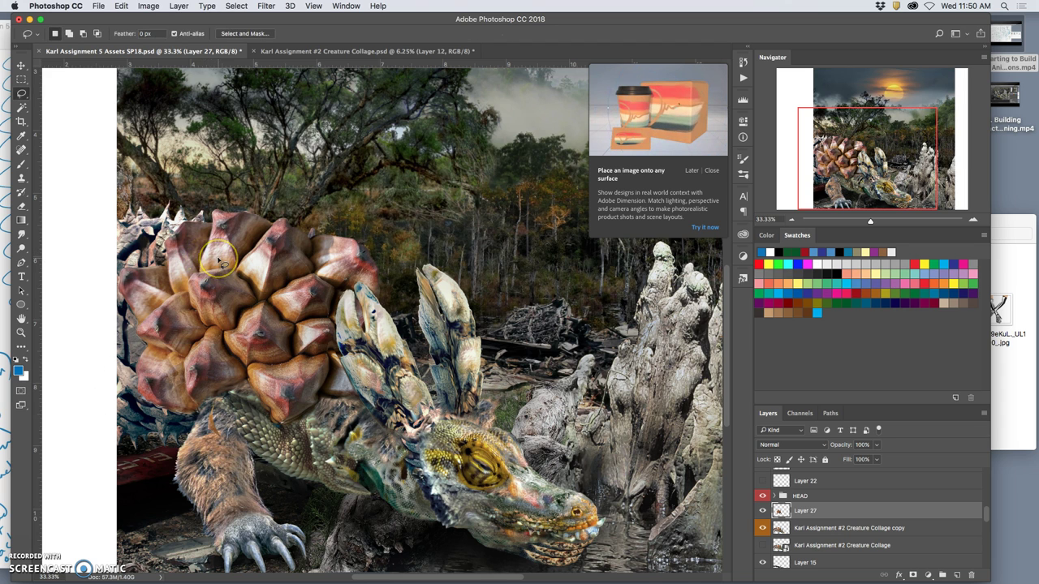
key(super+t)
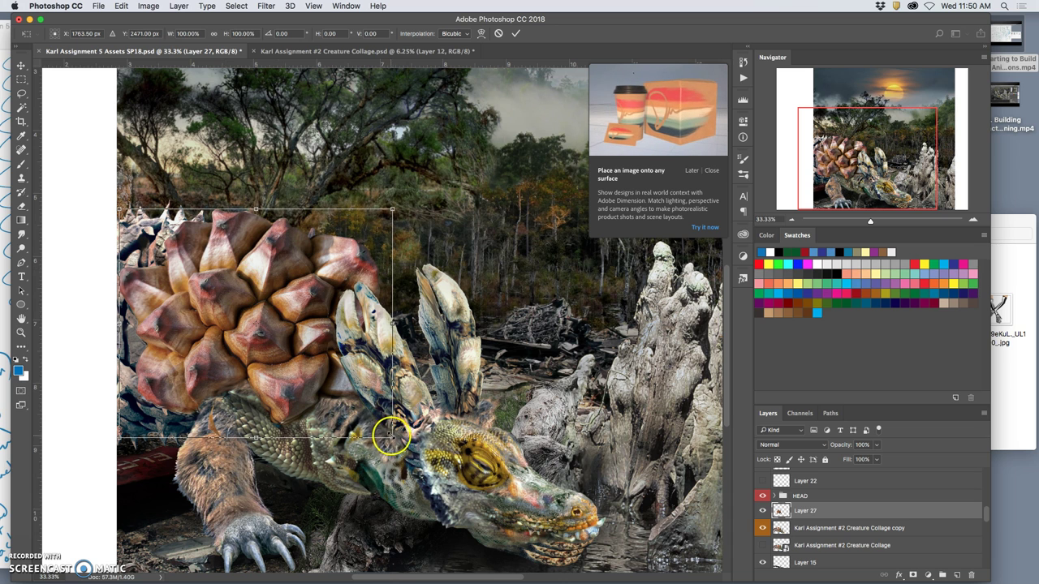